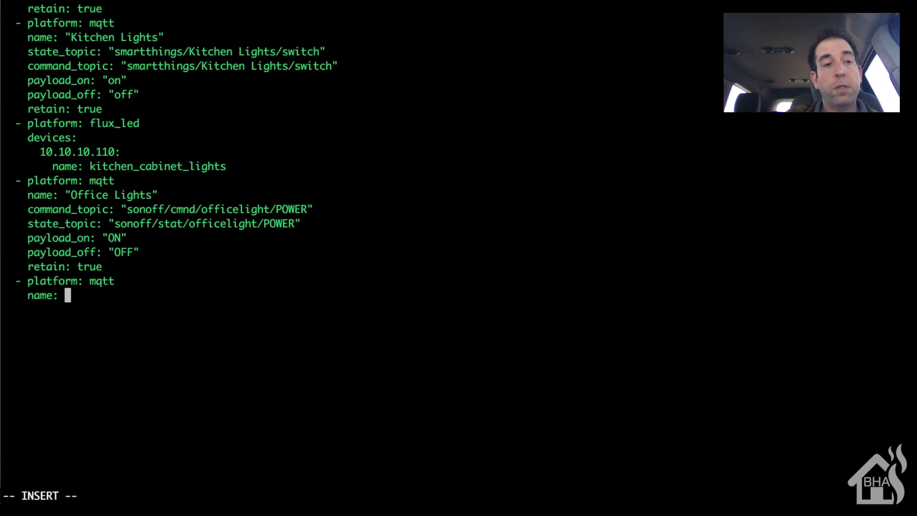
# - Name the new mqtt platform entry at the end of the file "Livingroom dimmer"
pyautogui.write('L')
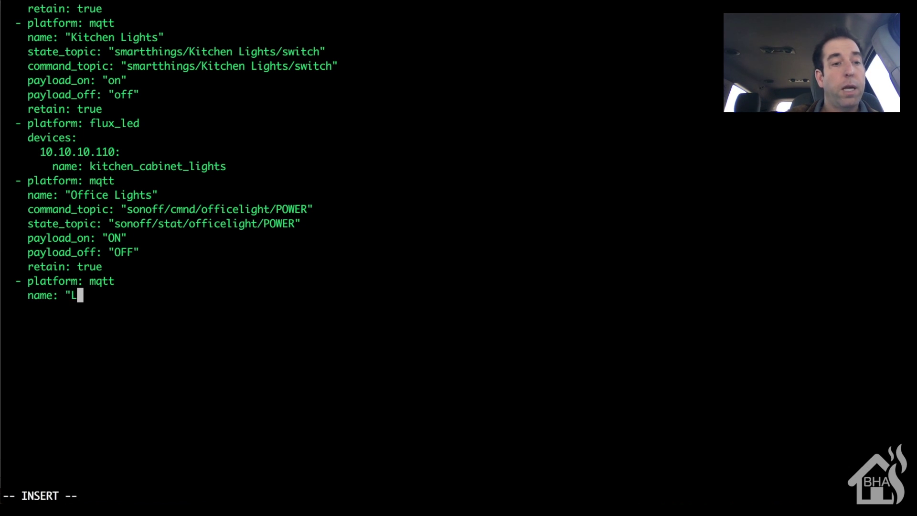
pyautogui.write('ivingroom dimmer')
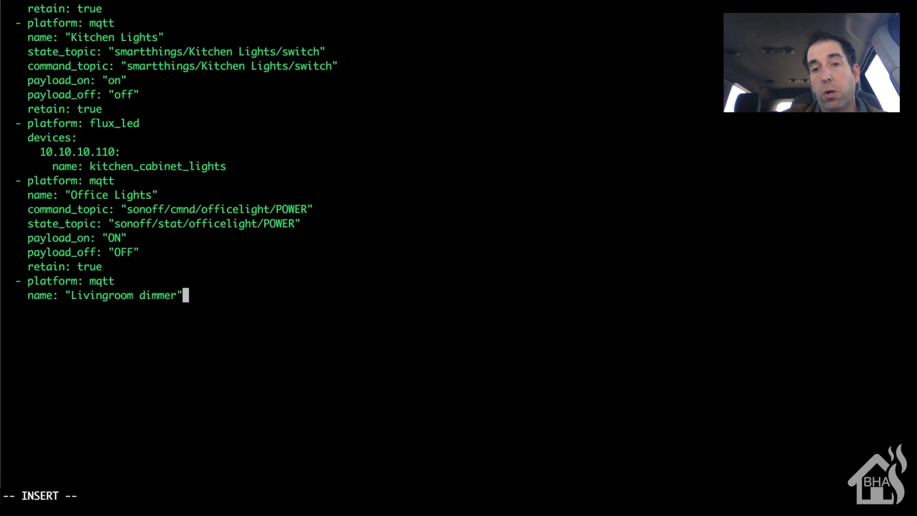
pyautogui.press('Return')
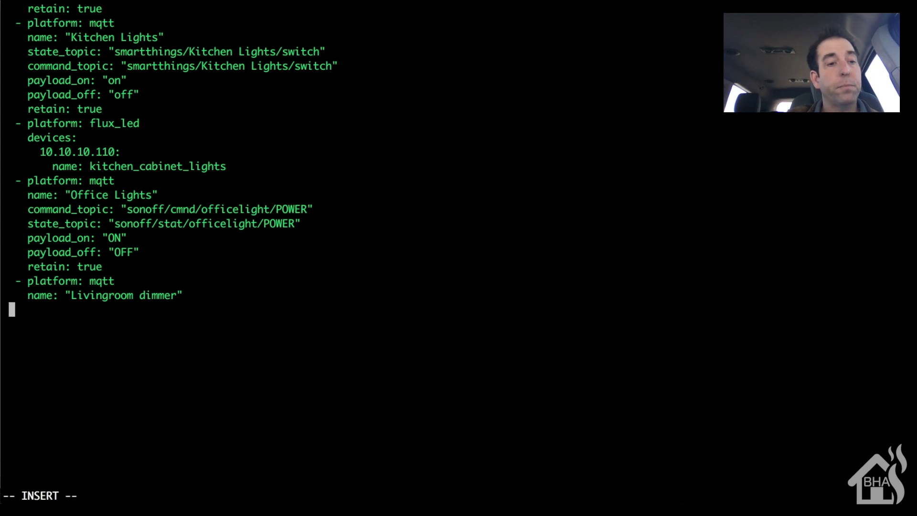
# - Add a state_topic of "smartthings/Livingroom dimmer/switch" to the Livingroom dimmer entry
pyautogui.write('state_')
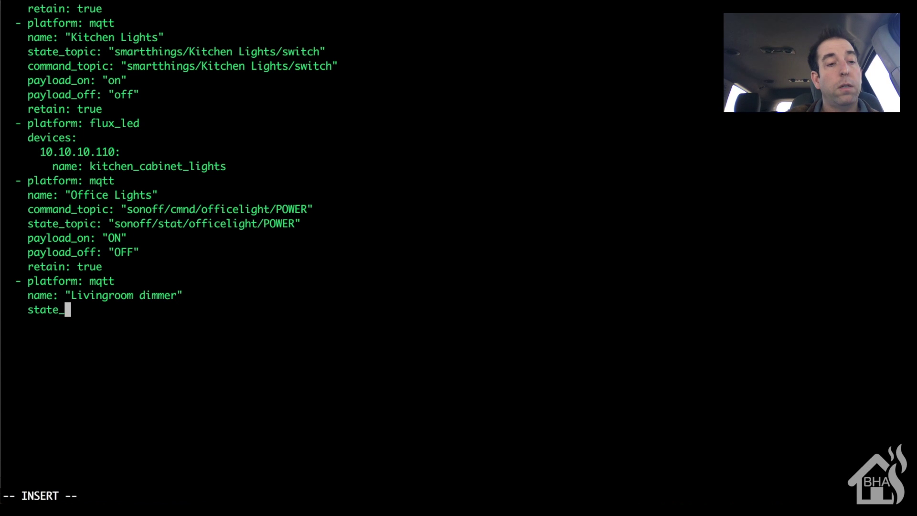
pyautogui.write('topic:')
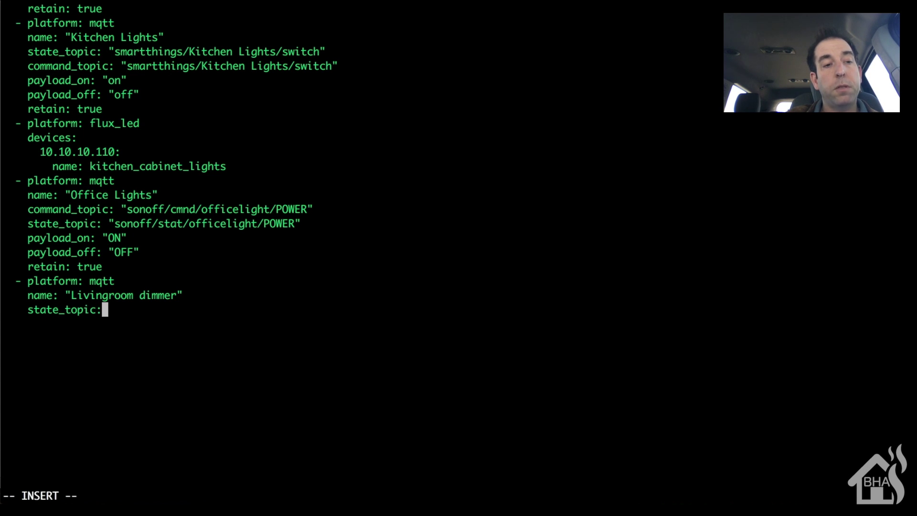
pyautogui.write(' "')
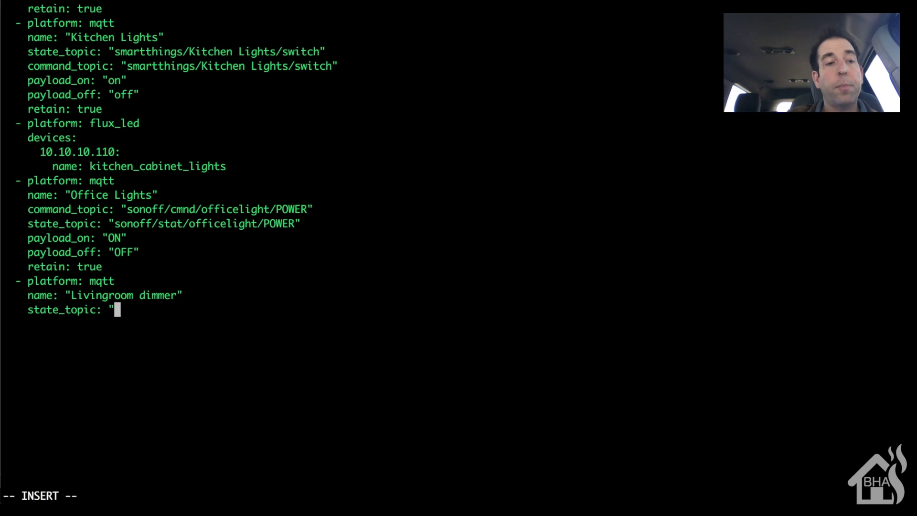
pyautogui.write('smartthings/Livingroom')
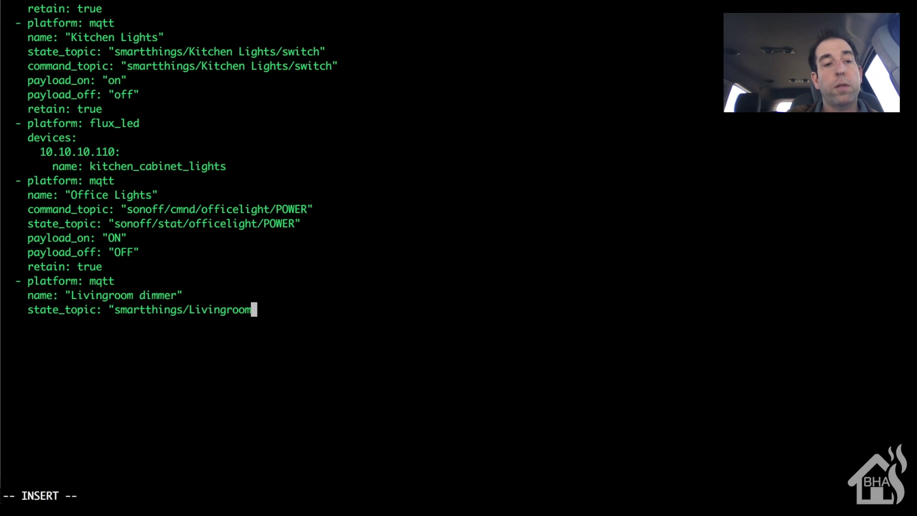
pyautogui.write(' dimmer/switch')
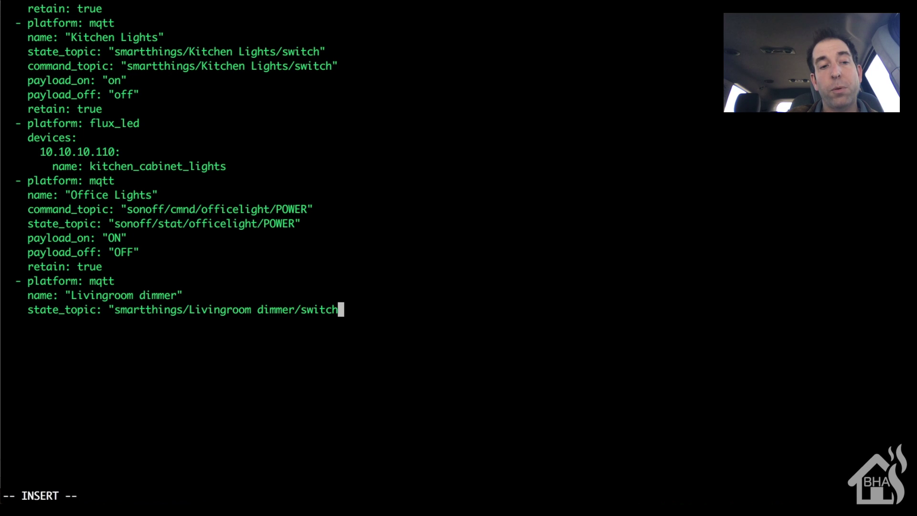
pyautogui.write('"')
pyautogui.press('Return')
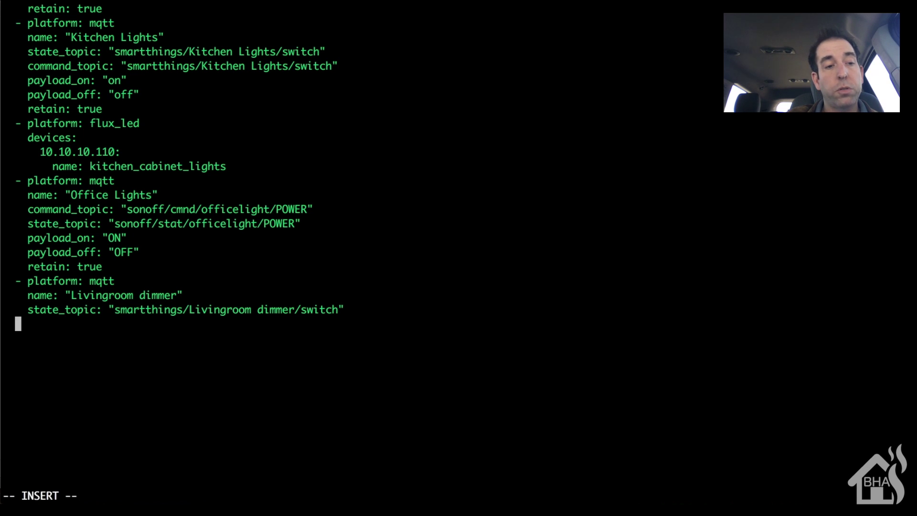
# - Add a command_topic of "smartthings/Livingroom dimmer/switch" below the dimmer's state_topic
pyautogui.write('command_')
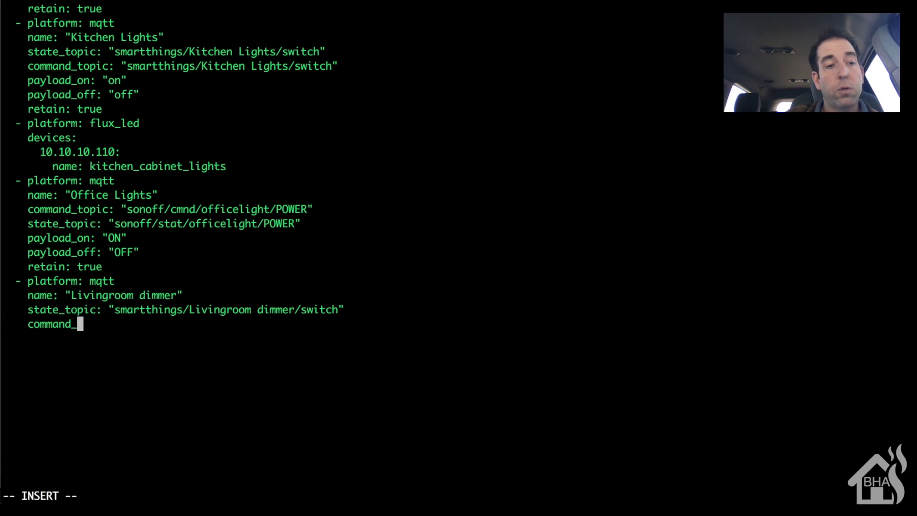
pyautogui.write('toppic: ')
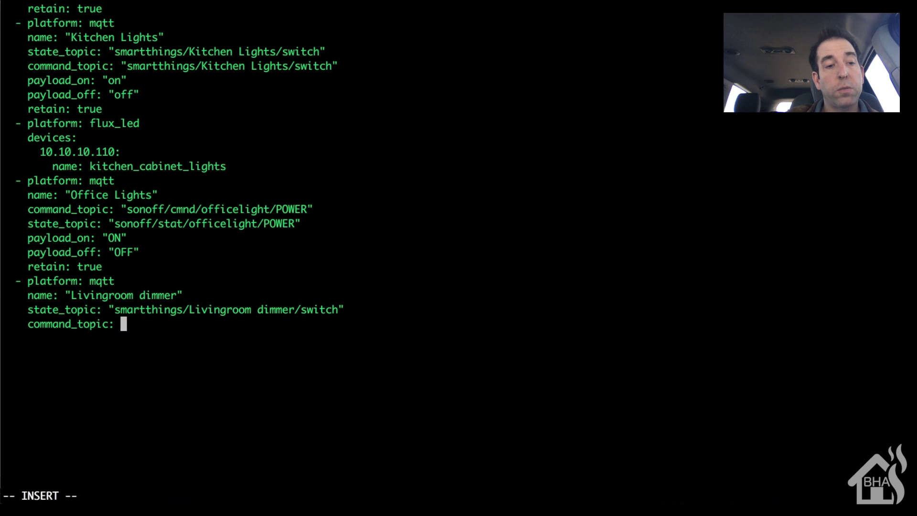
pyautogui.write('"smartthings')
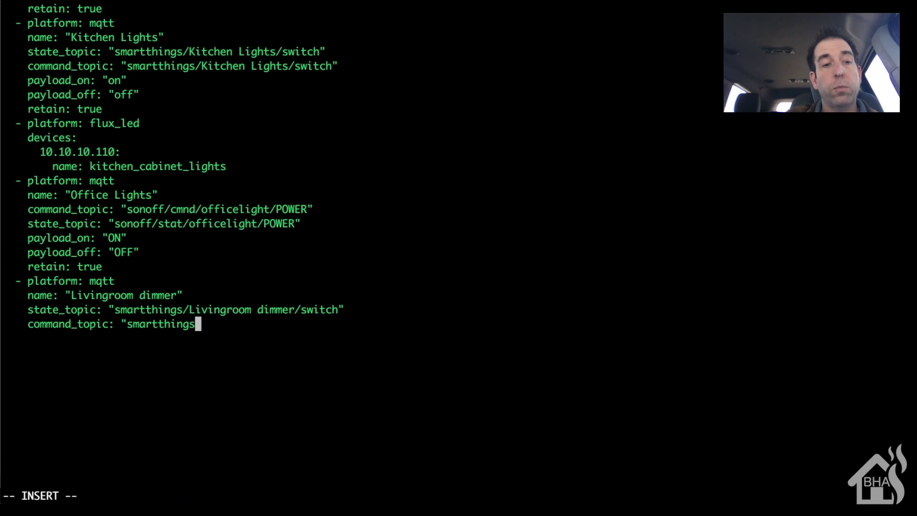
pyautogui.write('/Livingroom dimmer/')
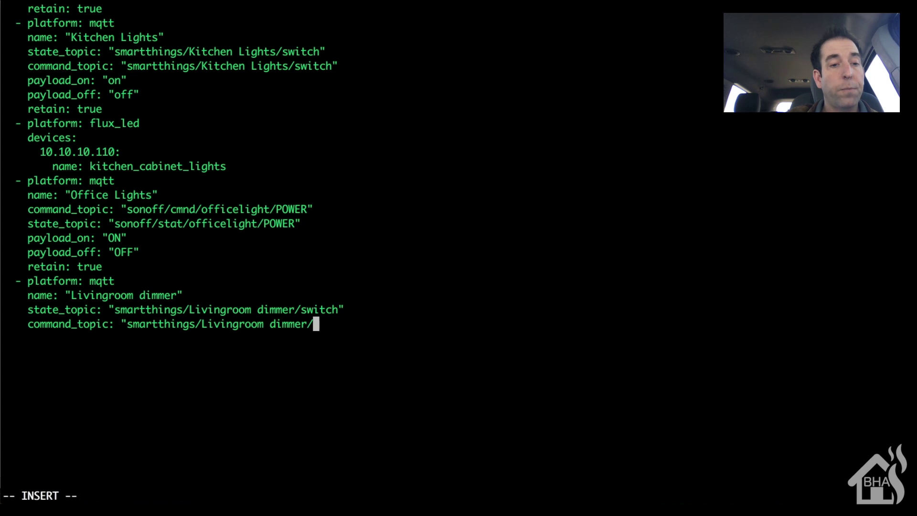
pyautogui.write('switch"')
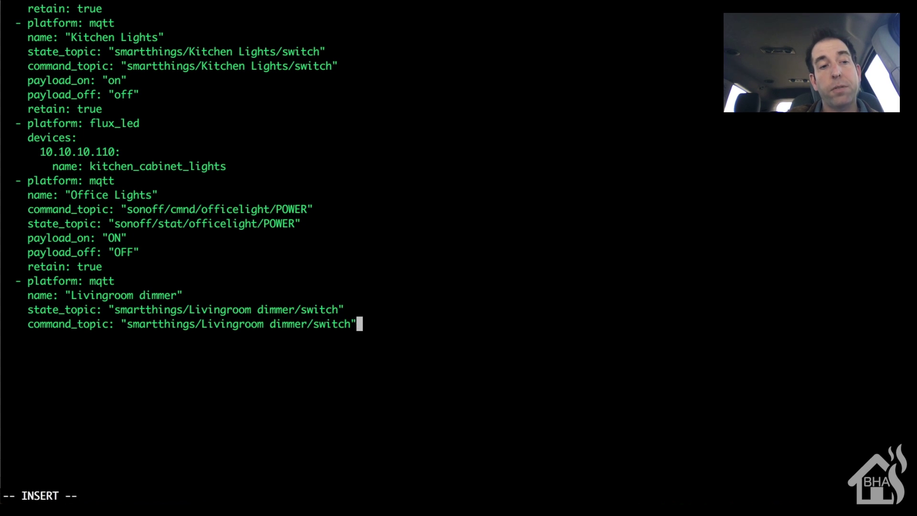
pyautogui.press('Return')
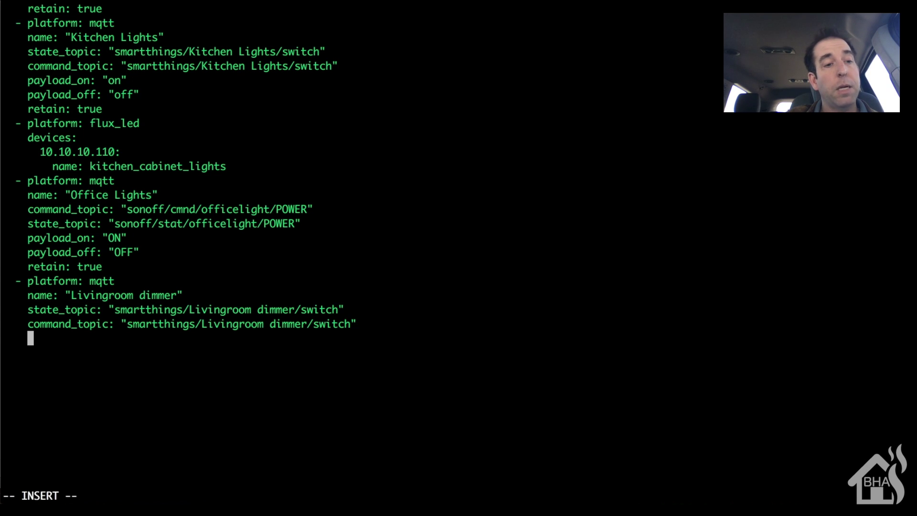
# - Add a brightness_state_topic of "smartthings/Livingroom dimmer/level" to the Livingroom dimmer entry
pyautogui.write('brightnes')
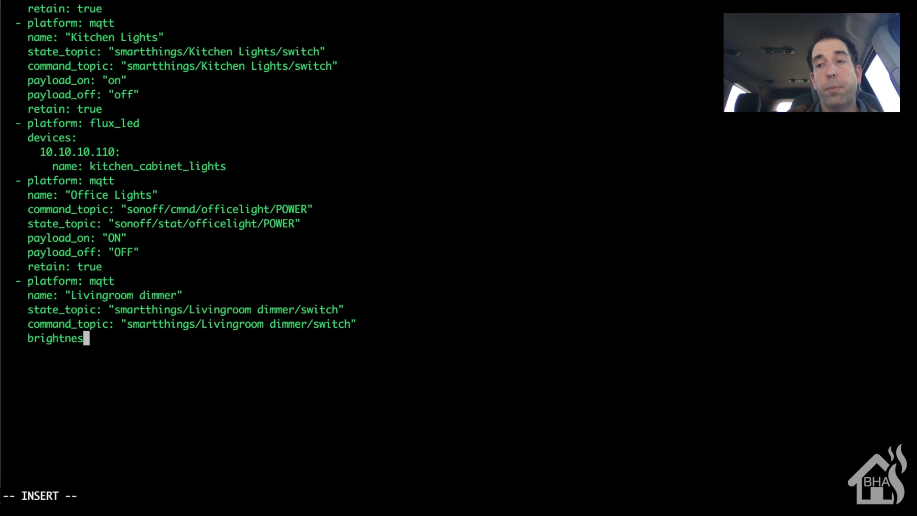
pyautogui.write('s_state')
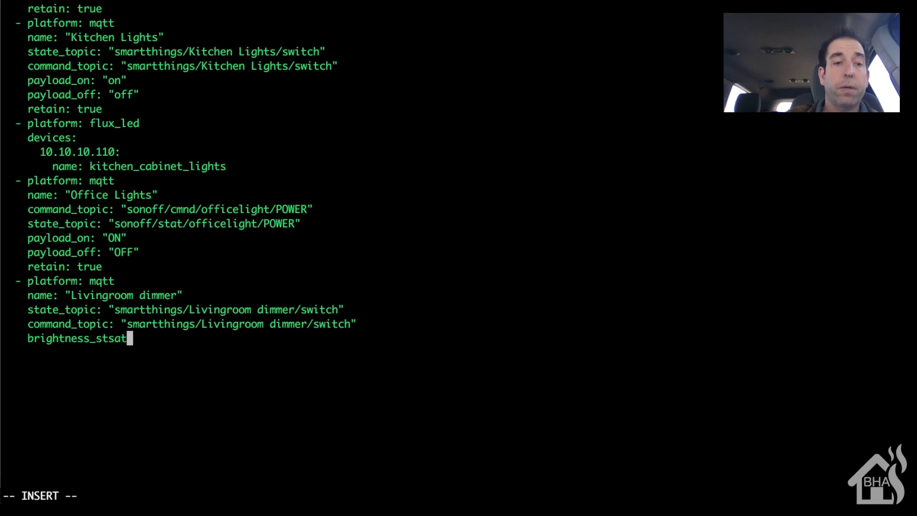
pyautogui.press('BackSpace')
pyautogui.press('BackSpace')
pyautogui.press('BackSpace')
pyautogui.write('ate_topic:')
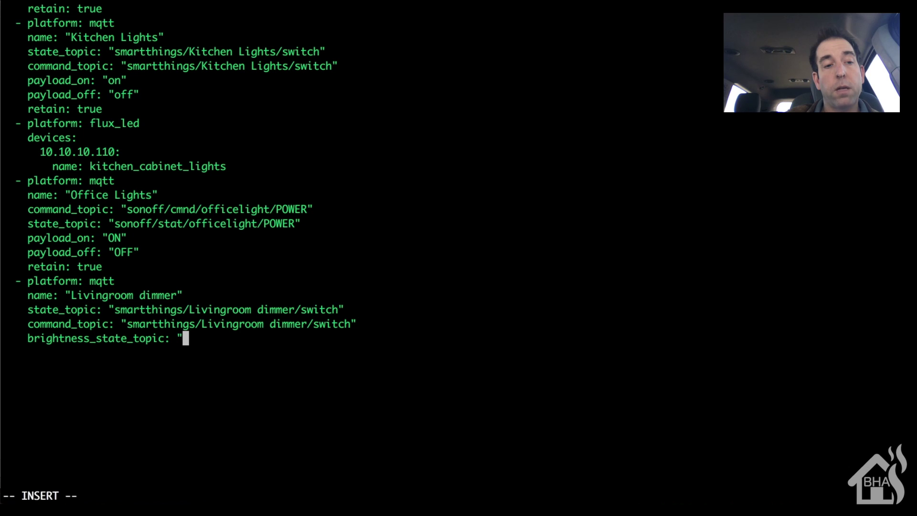
pyautogui.write(' "smartthing')
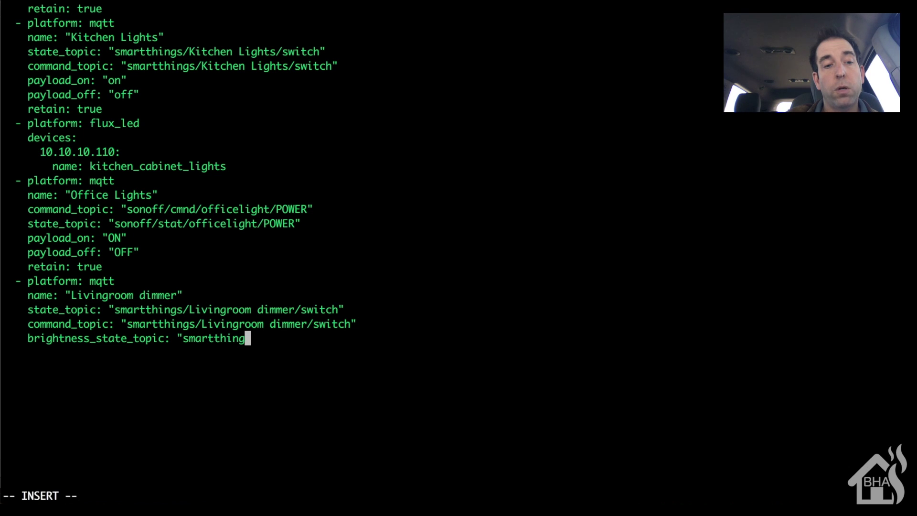
pyautogui.write('s/Livingroo')
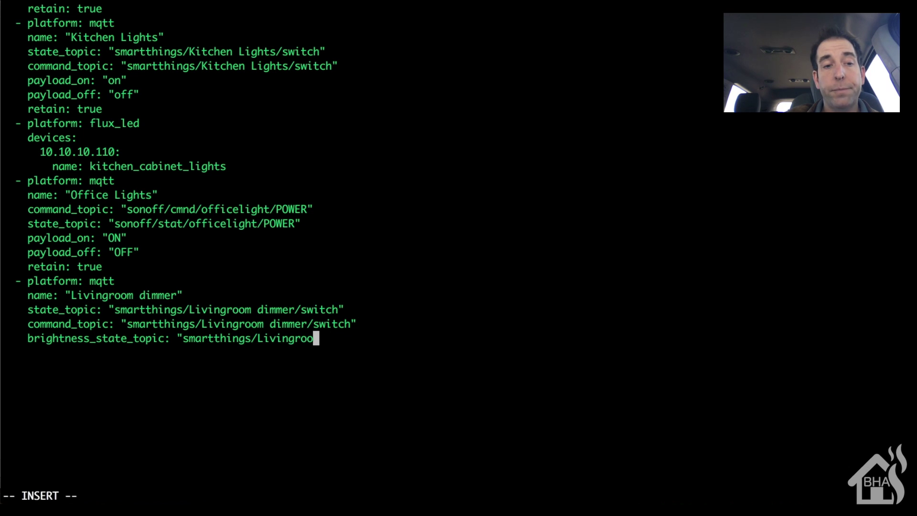
pyautogui.write('m dimmer/')
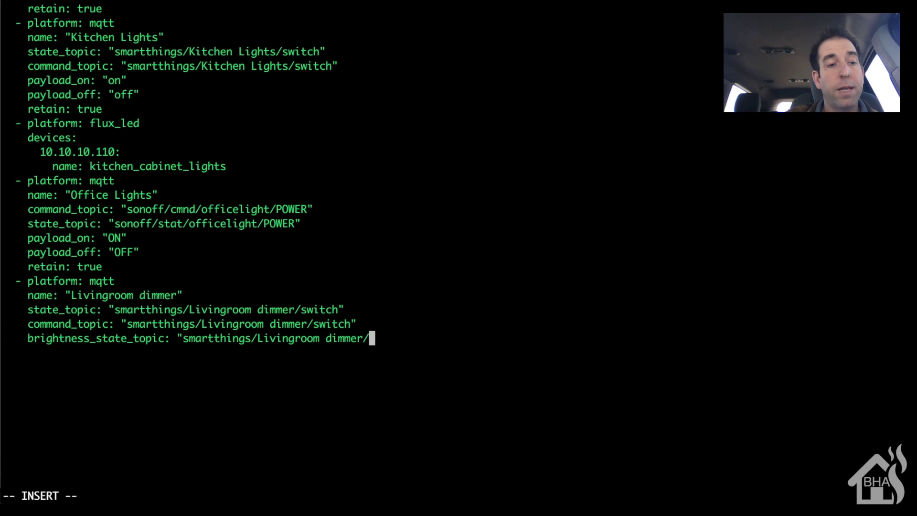
pyautogui.write('level"')
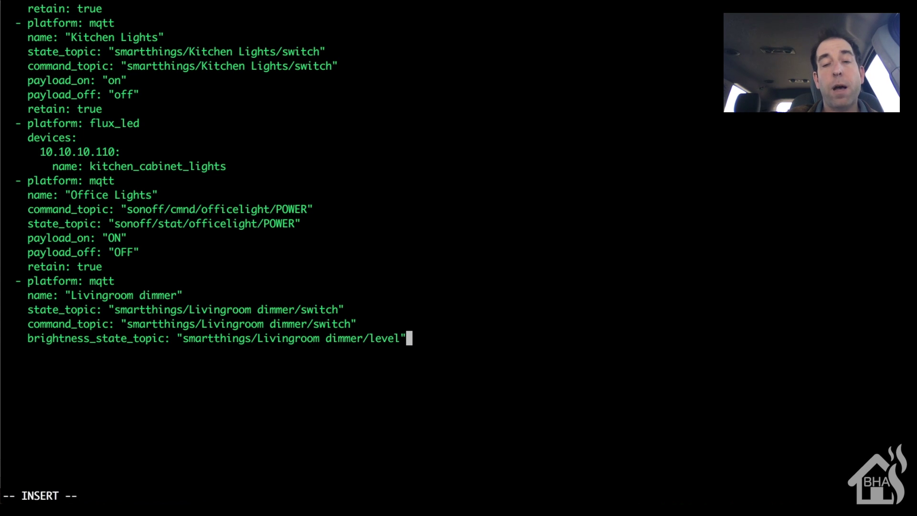
pyautogui.press('Return')
# - Add a brightness_command_topic of "smartthings/Livingroom dimmer/level" below the dimmer's brightness_state_topic, followed by a new line
pyautogui.write('br')
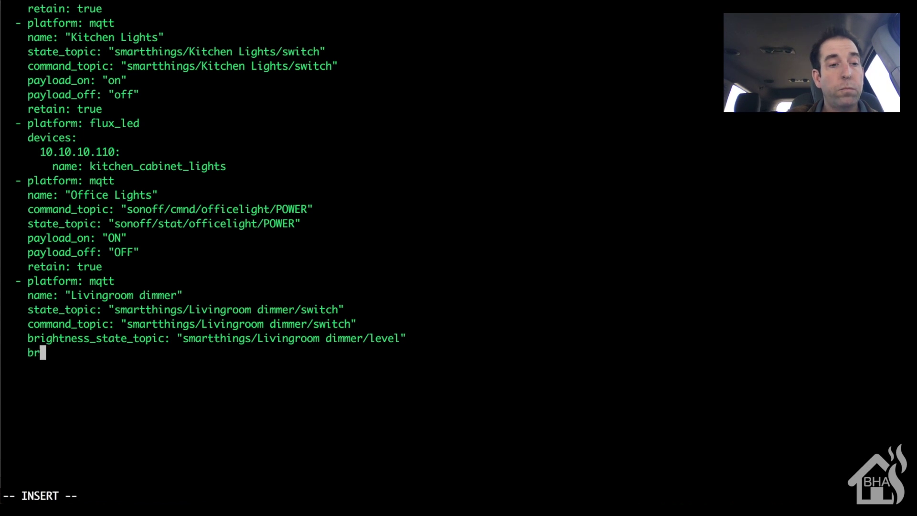
pyautogui.write('ightness_co')
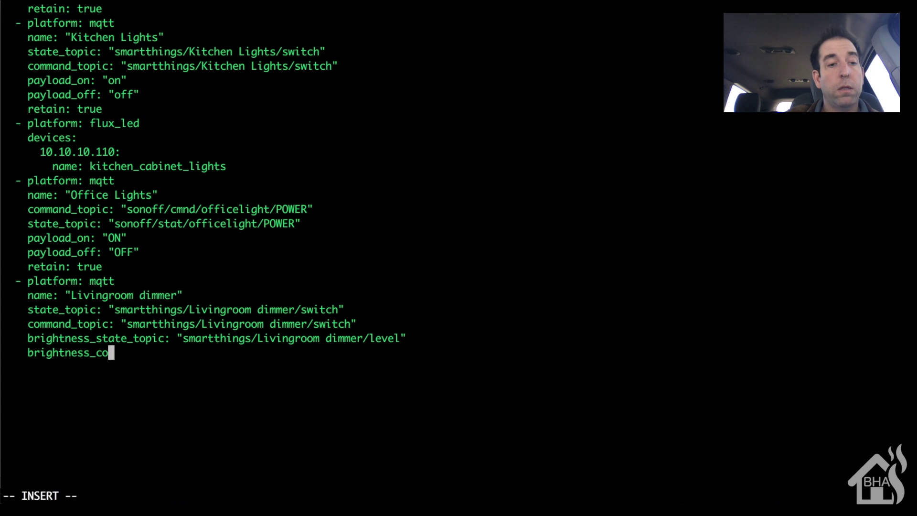
pyautogui.write('mmand_topic: ')
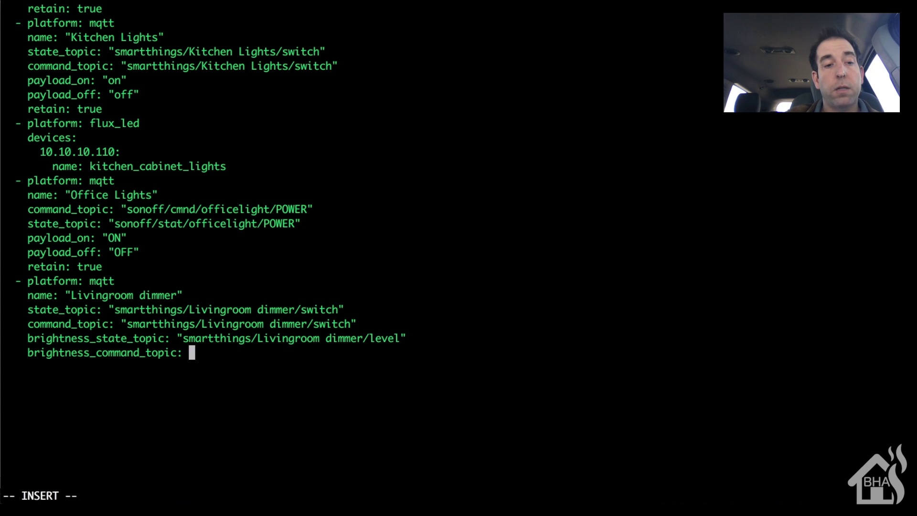
pyautogui.write('"smart')
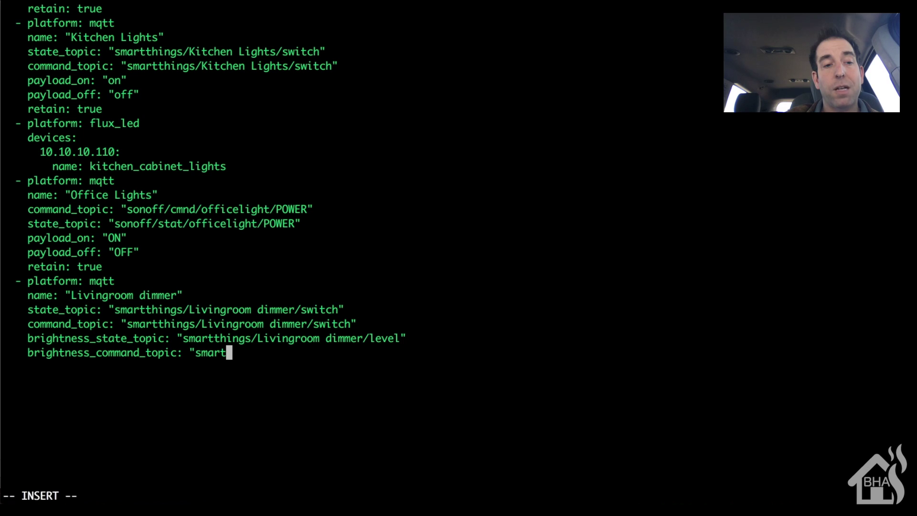
pyautogui.write('things/Lii')
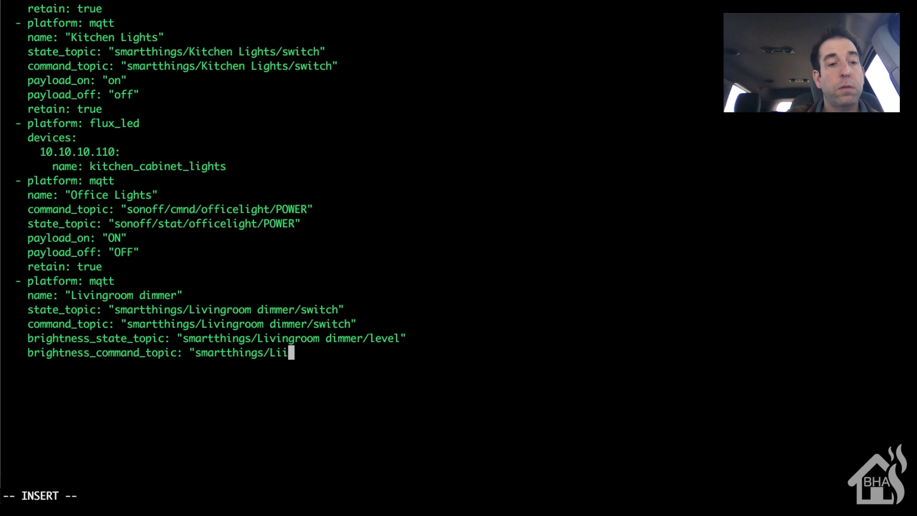
pyautogui.press('BackSpace')
pyautogui.write('vingroom dimmer/')
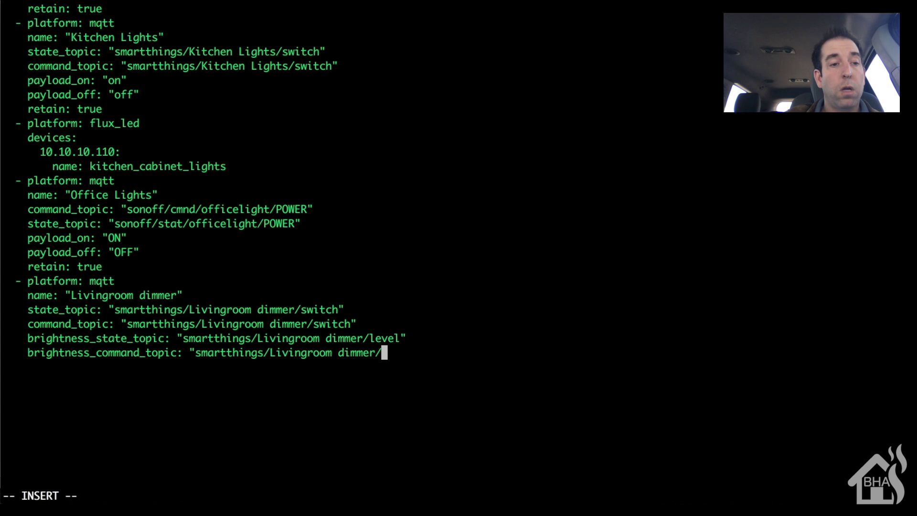
pyautogui.write('level"')
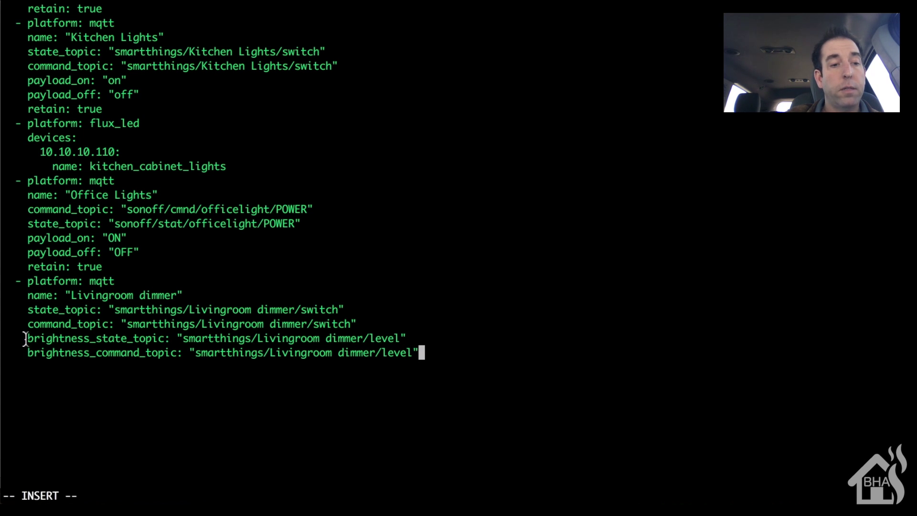
pyautogui.moveTo(25, 340); pyautogui.dragTo(422, 356)
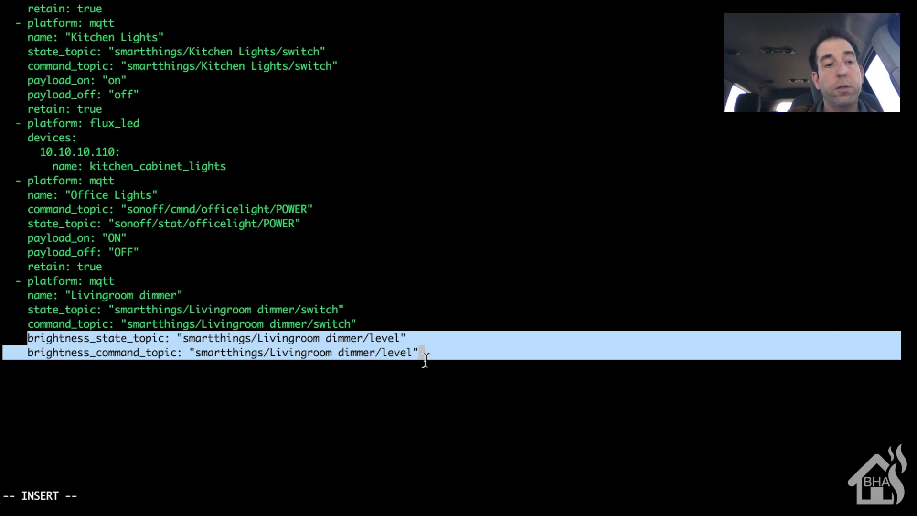
pyautogui.click(440, 356)
pyautogui.press('Return')
# - Add a payload_on of "on" to the Livingroom dimmer entry, below its brightness_command_topic
pyautogui.write('pa')
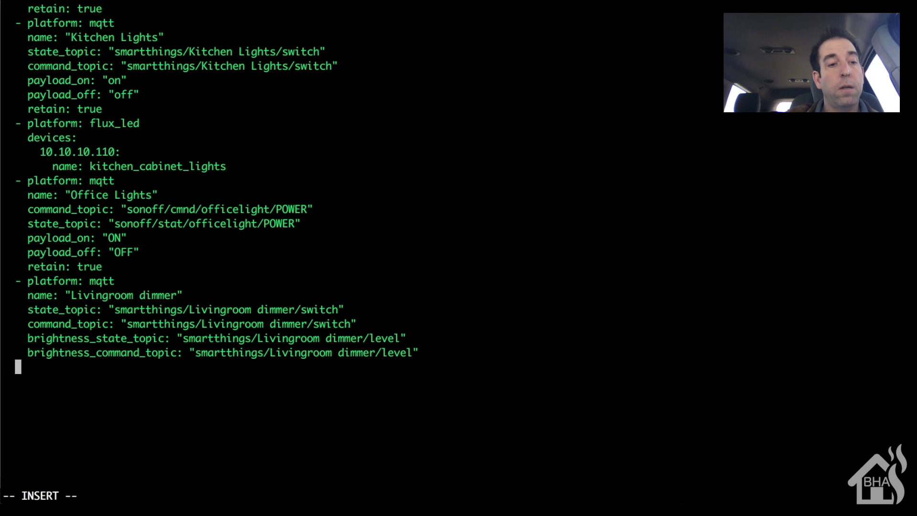
pyautogui.write('y')
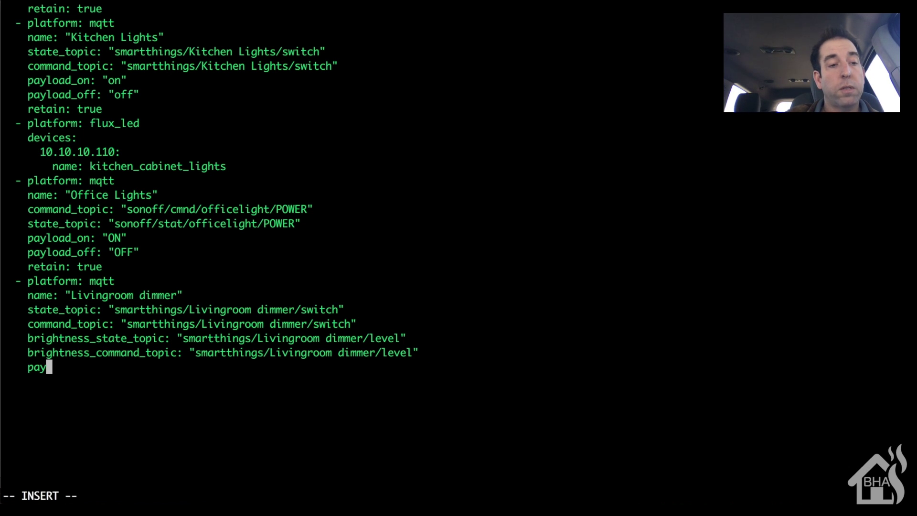
pyautogui.write('load_on:')
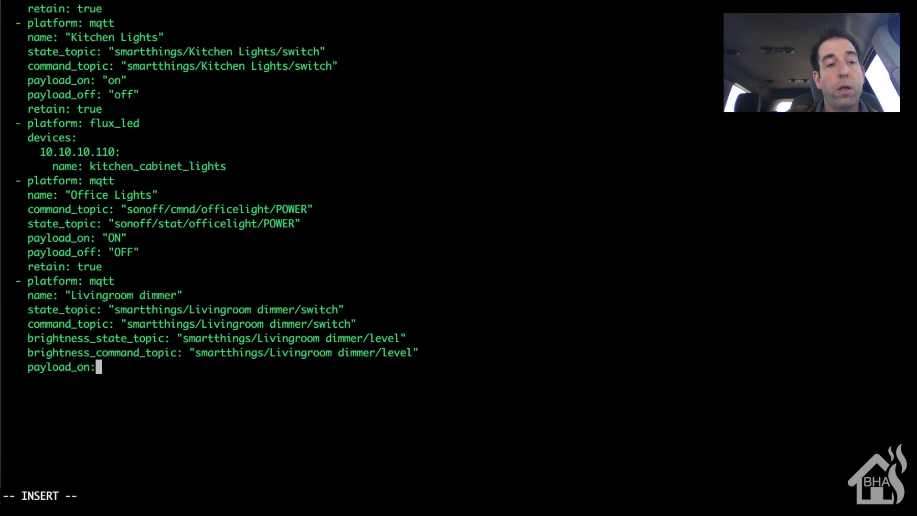
pyautogui.write(' ::')
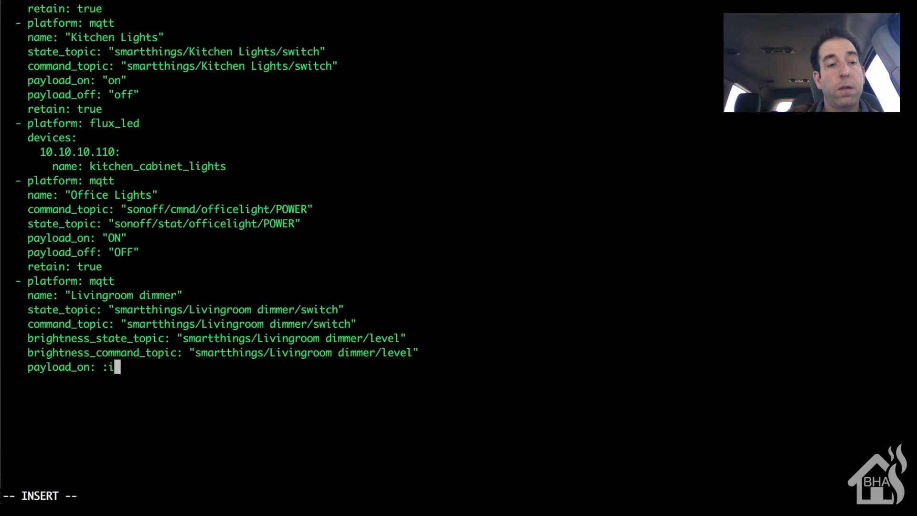
pyautogui.press('BackSpace')
pyautogui.press('BackSpace')
pyautogui.write('"')
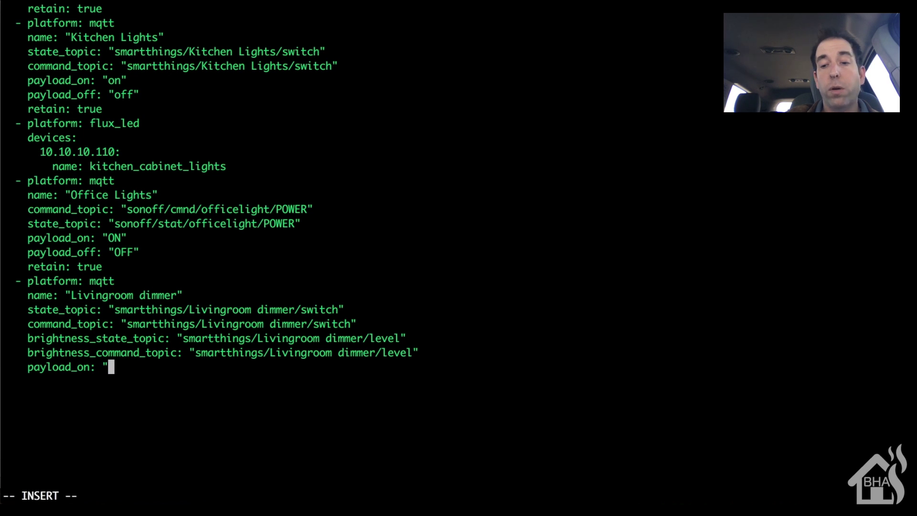
pyautogui.write('on"')
pyautogui.press('Return')
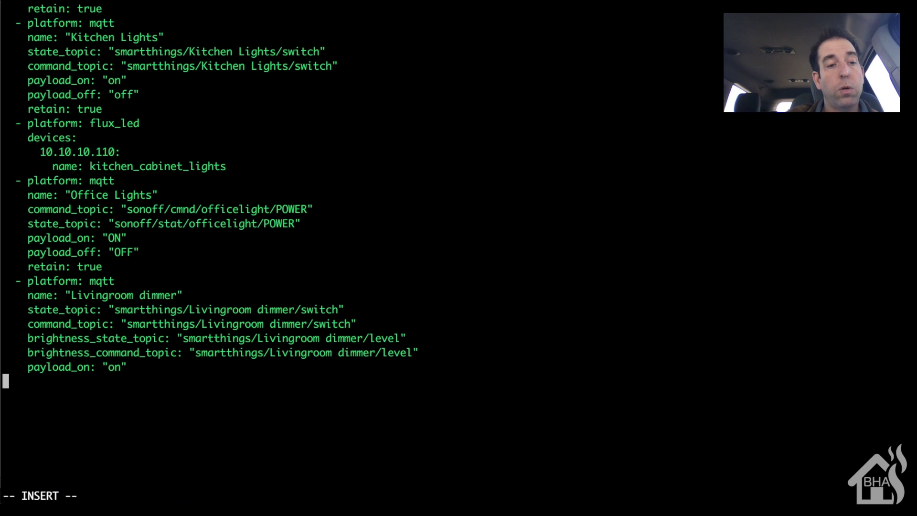
# - Add a payload_off of "off" below the Livingroom dimmer's payload_on, followed by a new line
pyautogui.write('payl')
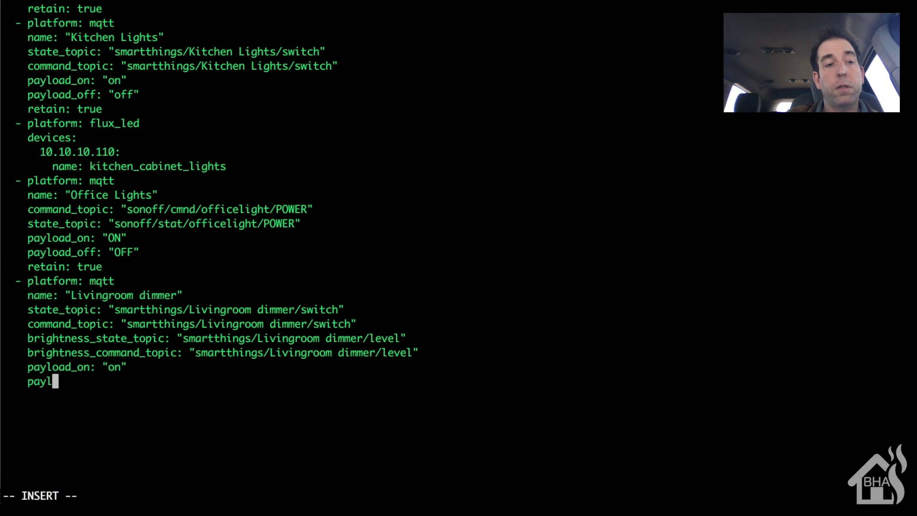
pyautogui.write('oad_off')
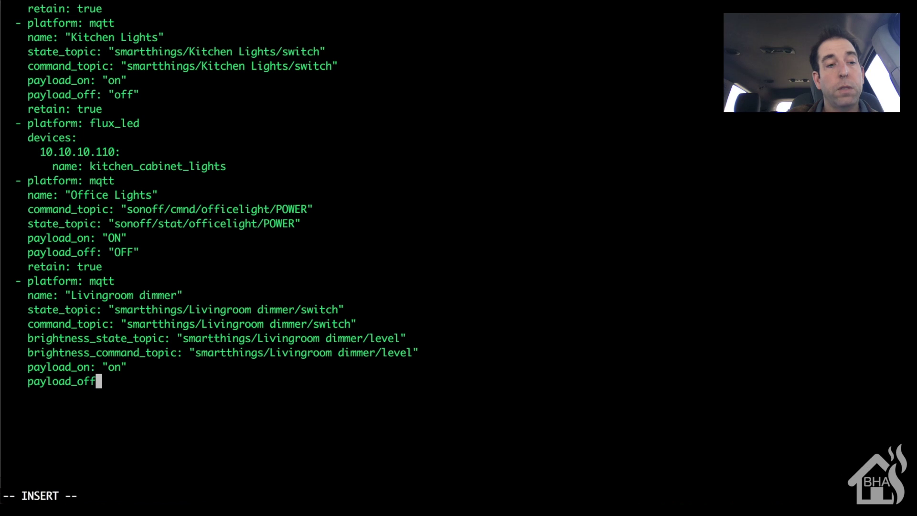
pyautogui.write(': "off"')
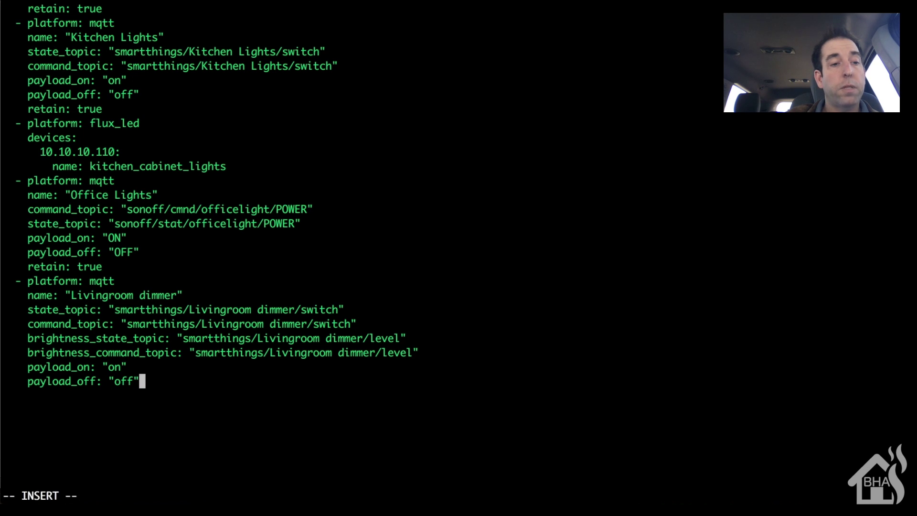
pyautogui.press('Return')
# - Finish the Livingroom dimmer entry with retain set to true
pyautogui.write('ret')
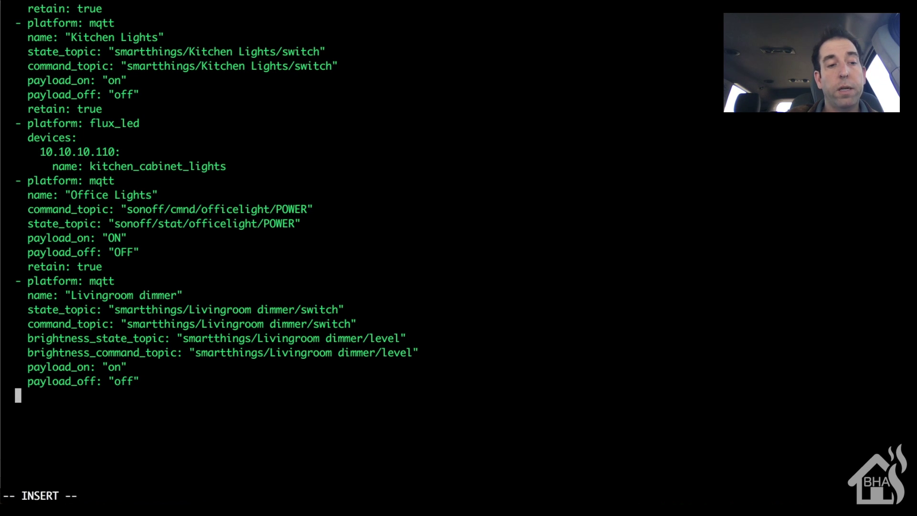
pyautogui.write('ain')
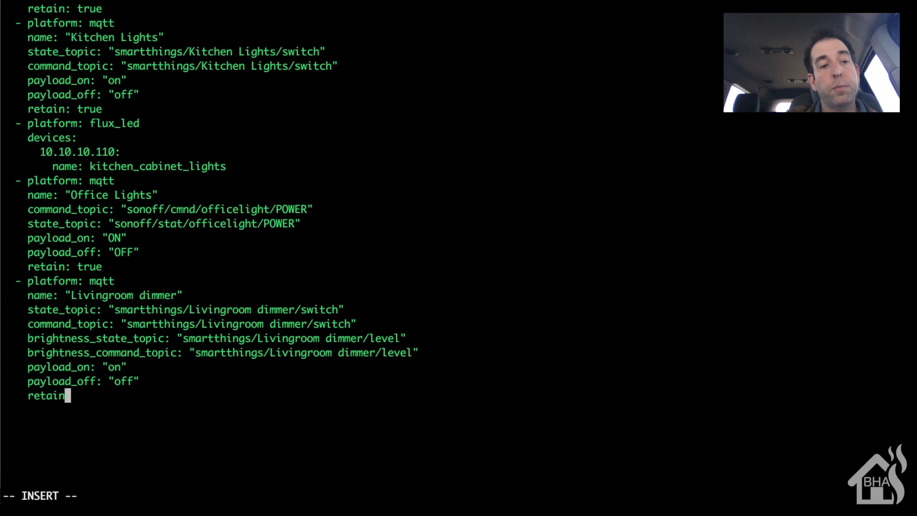
pyautogui.write(': true')
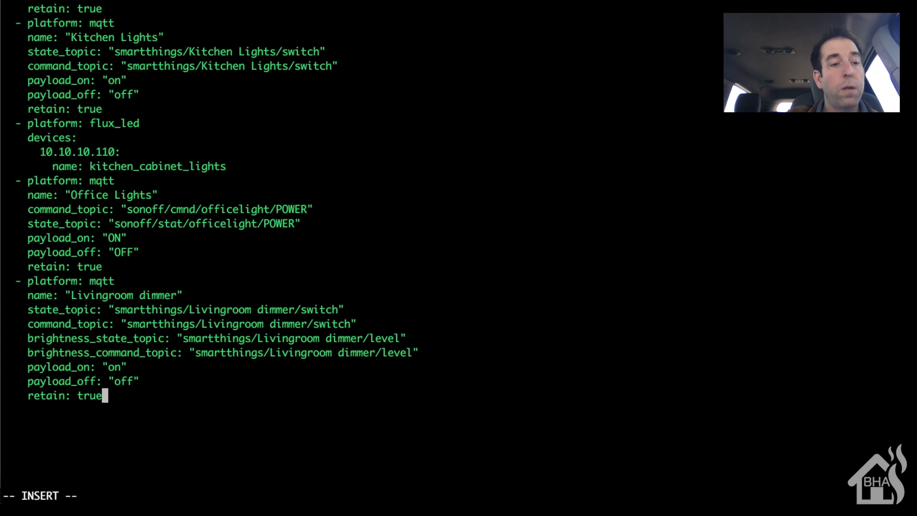
# - Save the lights configuration file and quit the editor with :wq!
pyautogui.press('Escape')
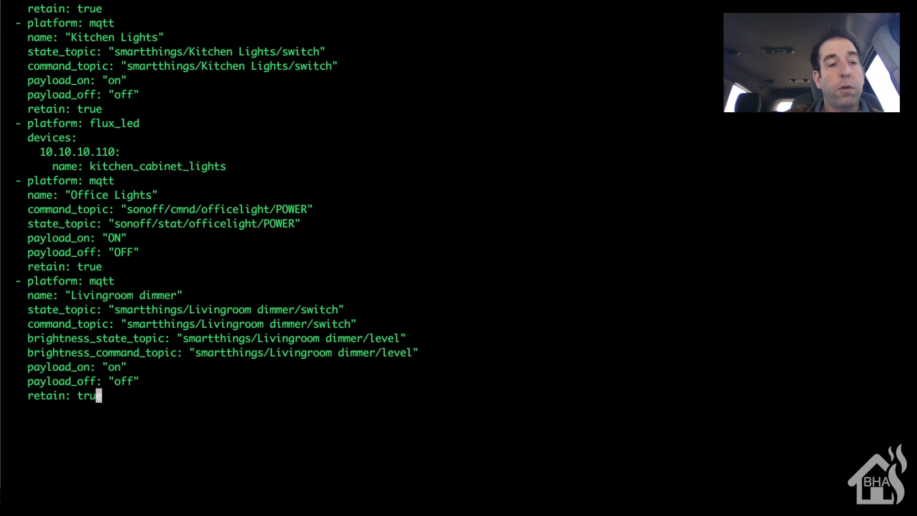
pyautogui.write(':w')
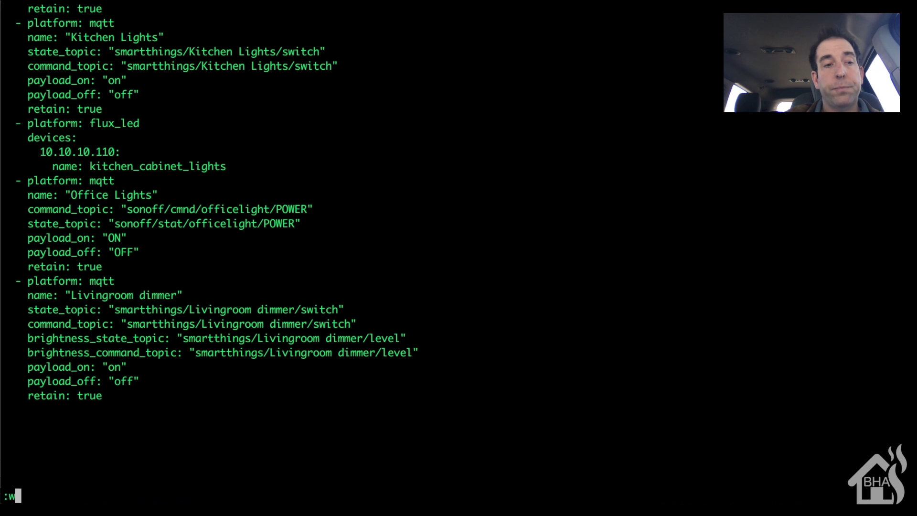
pyautogui.write('q!')
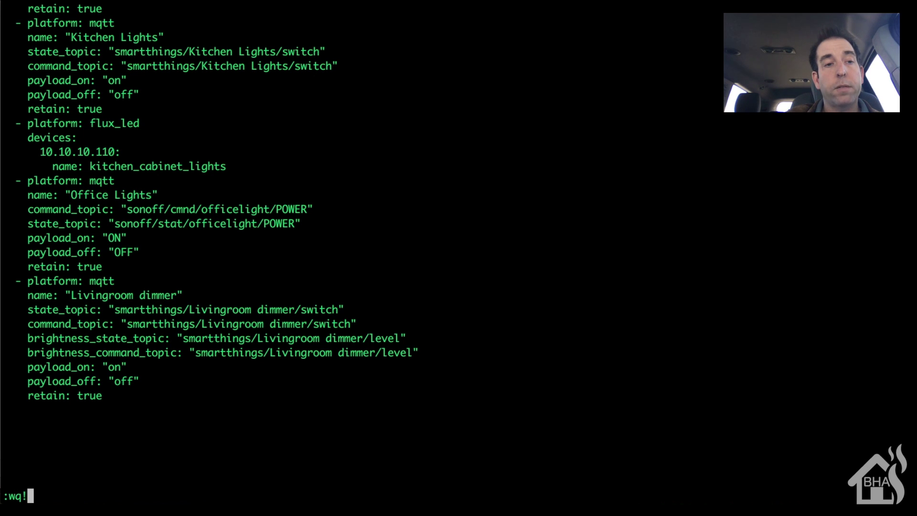
pyautogui.press('Return')
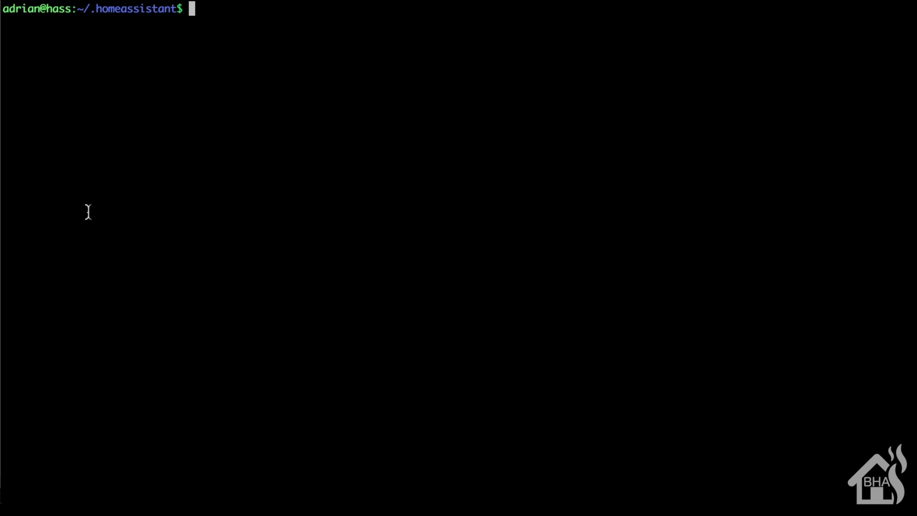
# - Open configuration.yaml in vi with sudo rights from the .homeassistant folder
pyautogui.write('sudo')
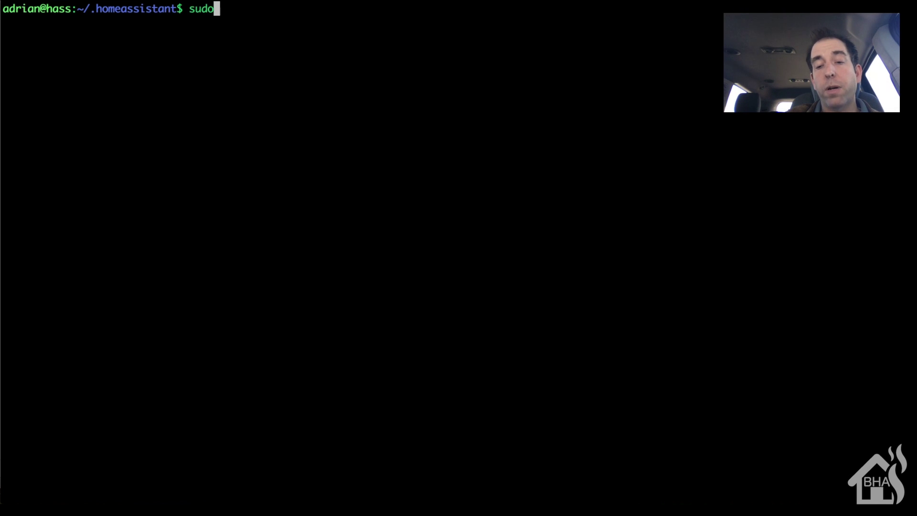
pyautogui.write(' vi conf')
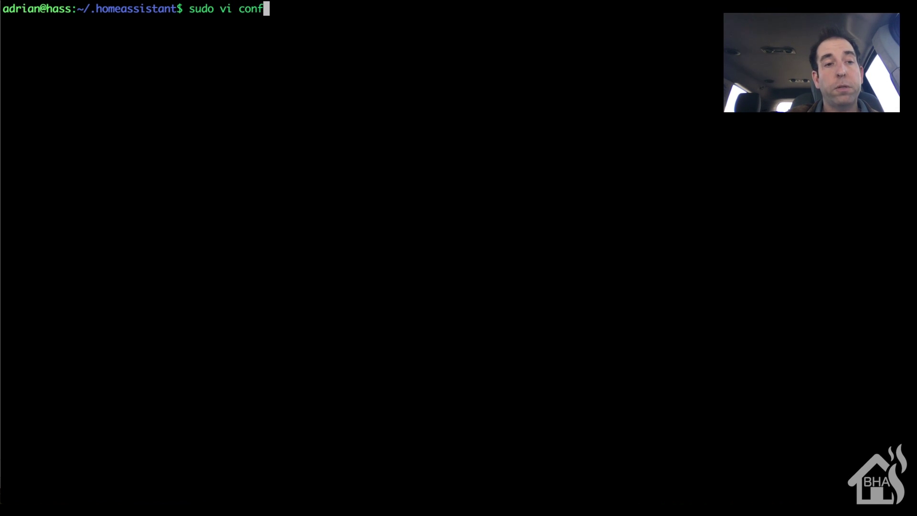
pyautogui.write('i')
pyautogui.press('Tab')
pyautogui.press('Return')
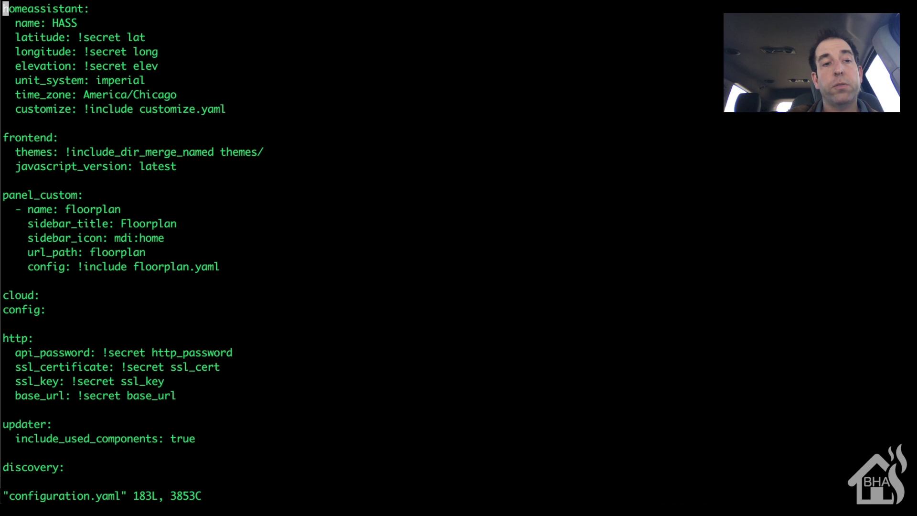
# - Insert several blank lines between the google_assistant and weather sections of configuration.yaml, leaving the insertion point just below the first blank line
pyautogui.hotkey('shift', 'g')
pyautogui.press('Up')
pyautogui.press('Up')
pyautogui.press('Up')
pyautogui.press('Up')
pyautogui.press('Up')
pyautogui.press('Up')
pyautogui.press('Up')
pyautogui.press('Up')
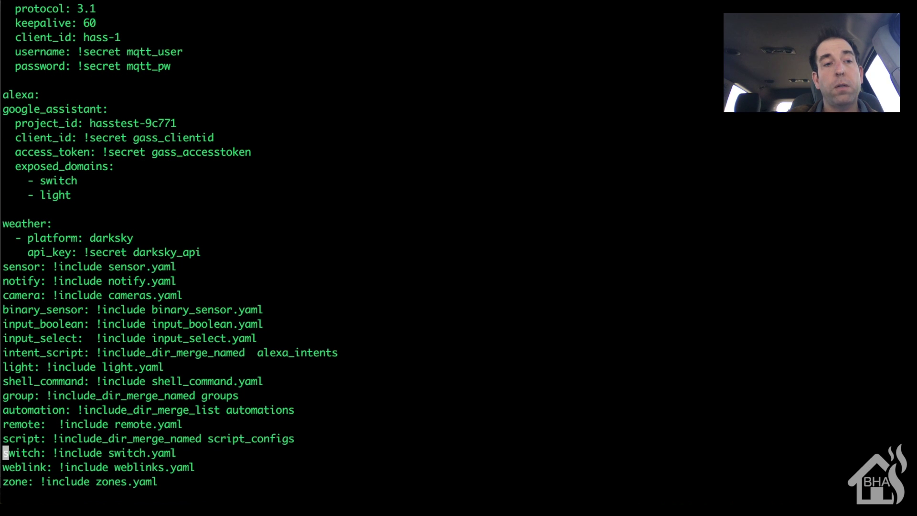
pyautogui.press('Up')
pyautogui.press('Up')
pyautogui.press('Up')
pyautogui.press('Up')
pyautogui.press('Up')
pyautogui.press('Up')
pyautogui.press('Up')
pyautogui.press('Up')
pyautogui.press('Up')
pyautogui.press('Up')
pyautogui.press('Up')
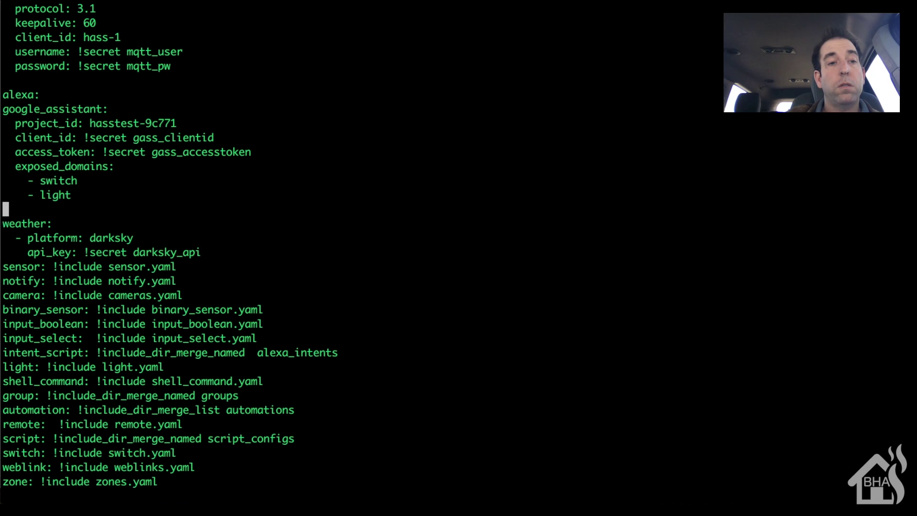
pyautogui.press('i')
pyautogui.press('Return')
pyautogui.press('Return')
pyautogui.press('Return')
pyautogui.press('Return')
pyautogui.press('Return')
pyautogui.press('Return')
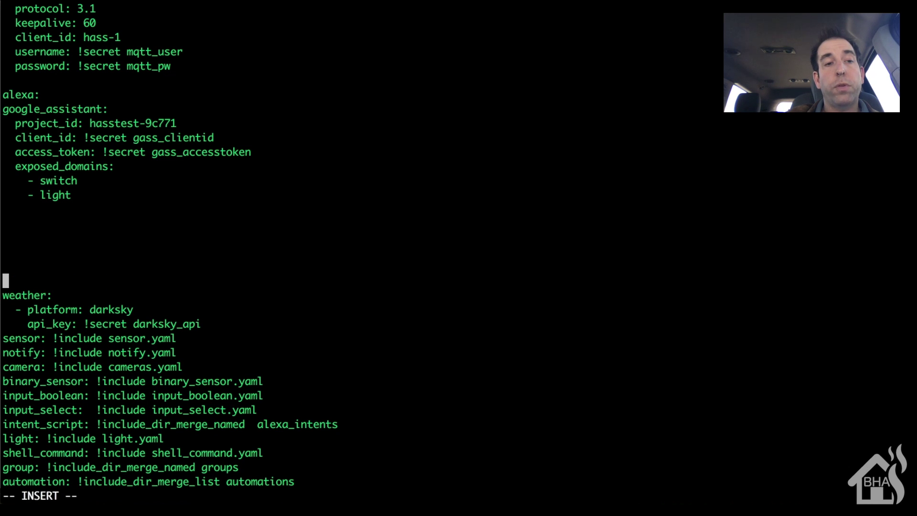
pyautogui.press('Up')
pyautogui.press('Up')
pyautogui.press('Up')
pyautogui.press('Up')
pyautogui.press('Up')
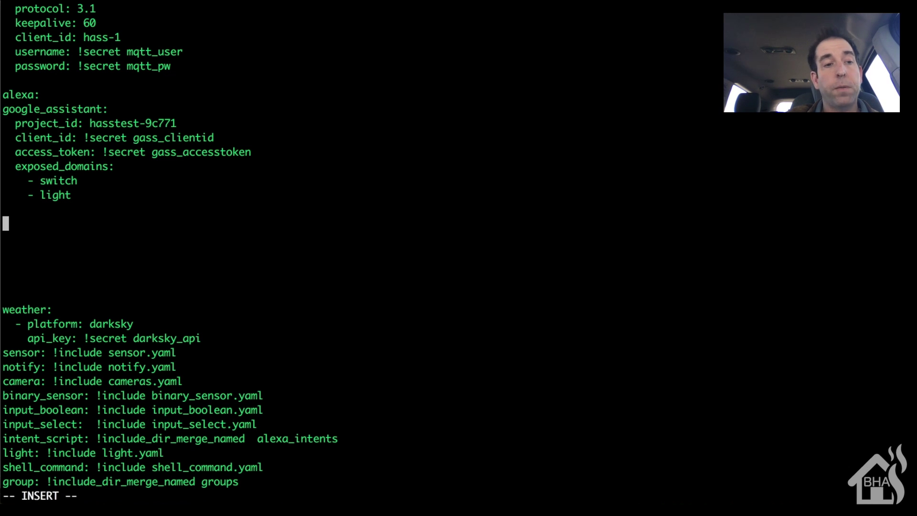
# - Start an input_number section above weather with an indented lr_dimmer entry
pyautogui.write('input')
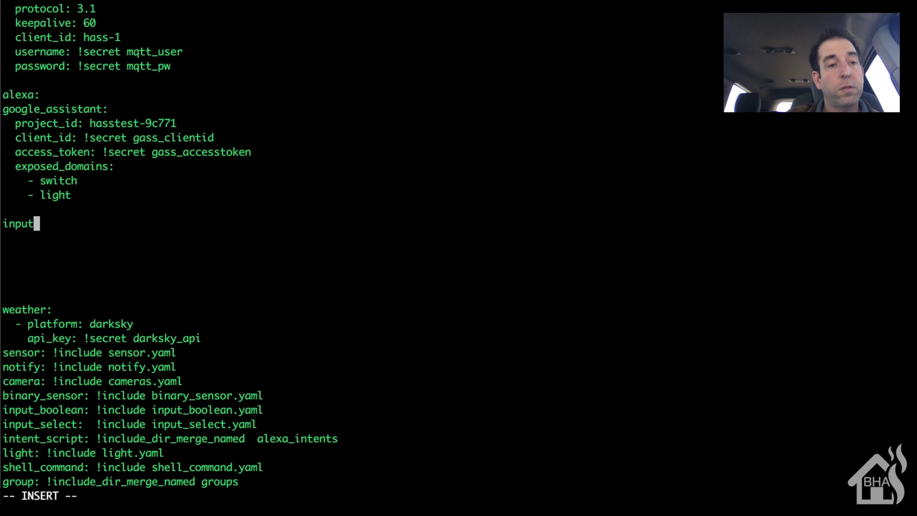
pyautogui.write('_number:')
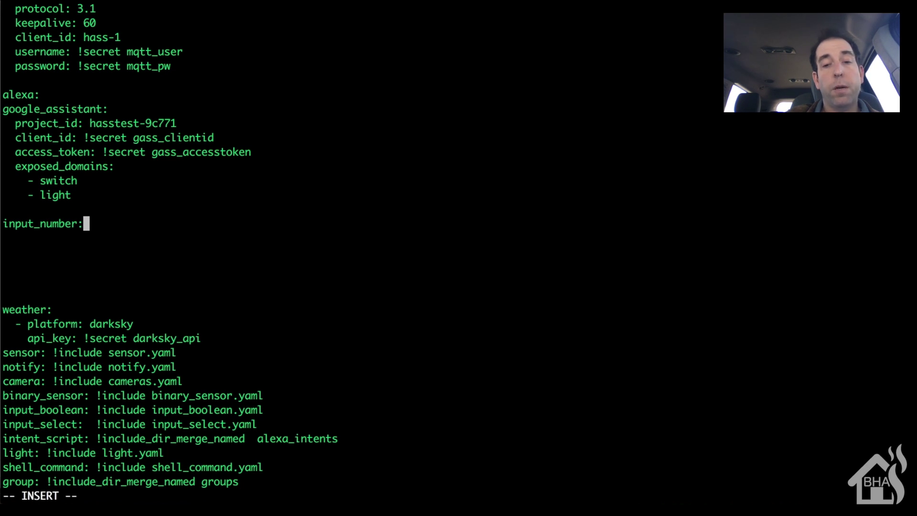
pyautogui.press('Return')
pyautogui.write('l')
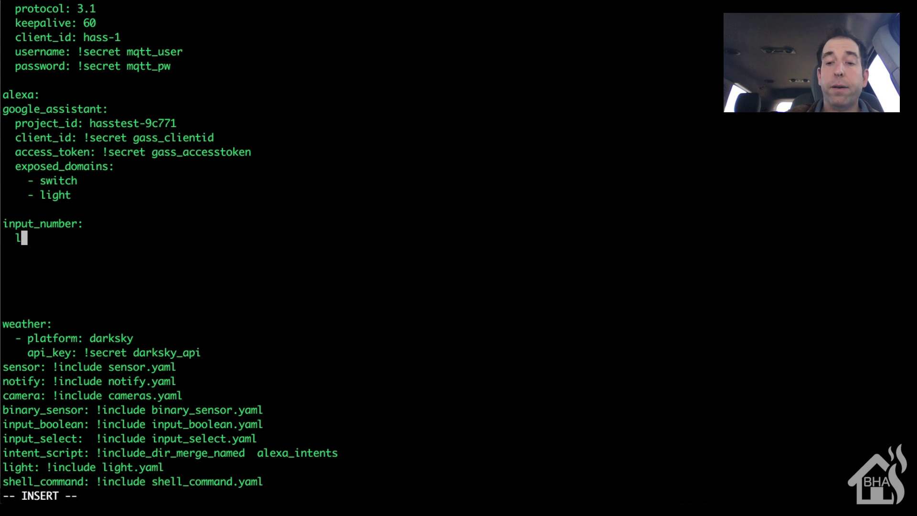
pyautogui.write('r_dimmer:')
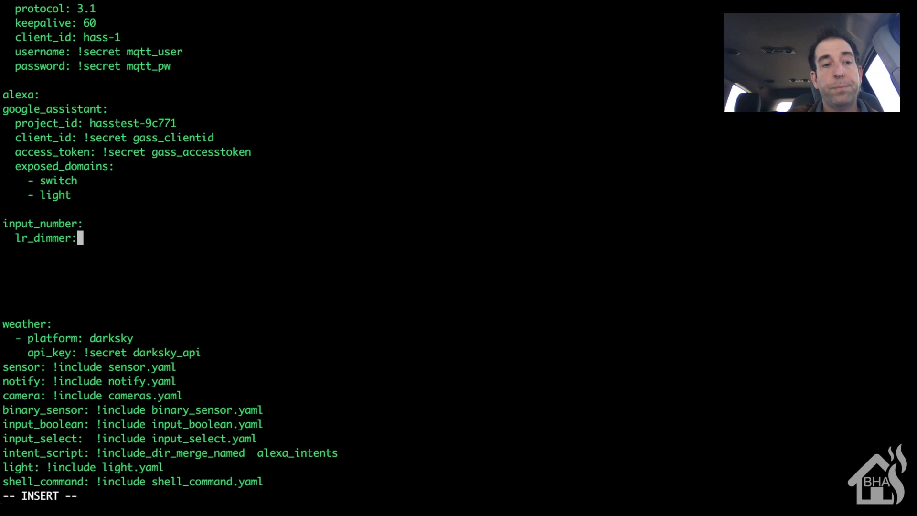
pyautogui.press('Return')
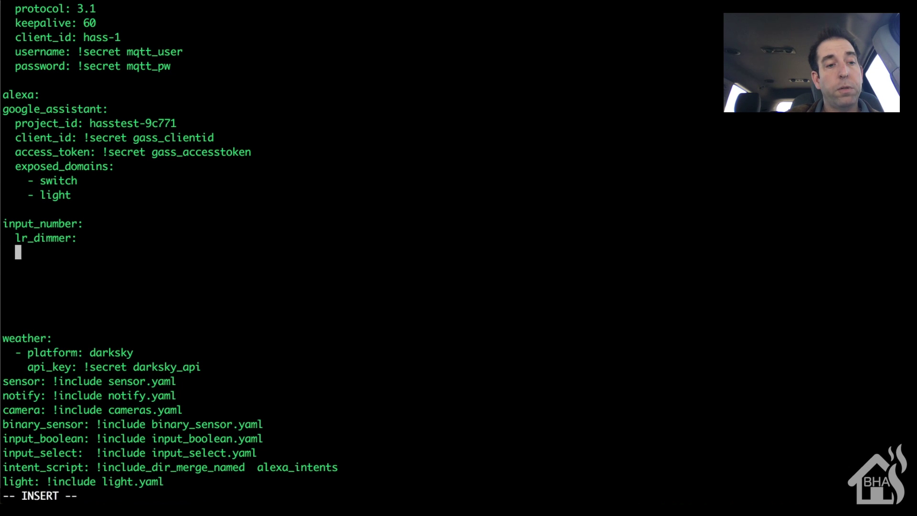
# - Name the lr_dimmer input number "LR Brightness" on an indented line and start a new line
pyautogui.write('name: LR ')
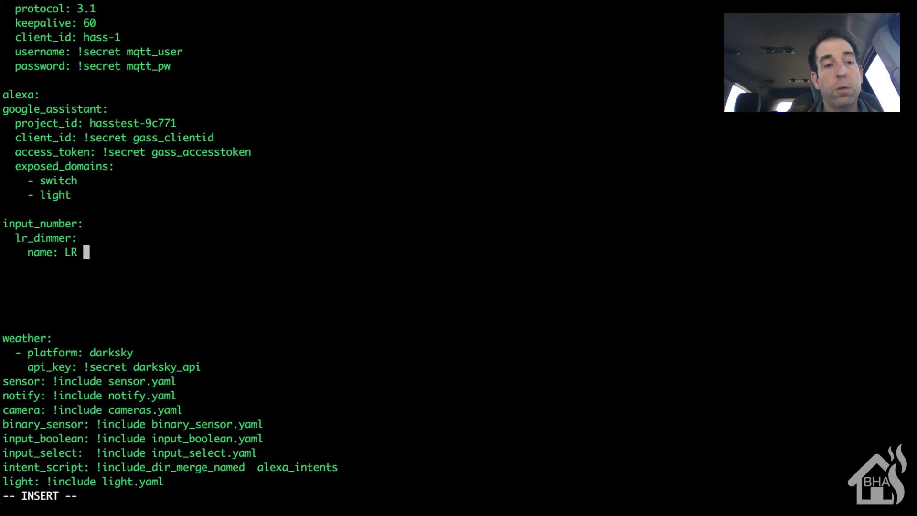
pyautogui.write('Brightness')
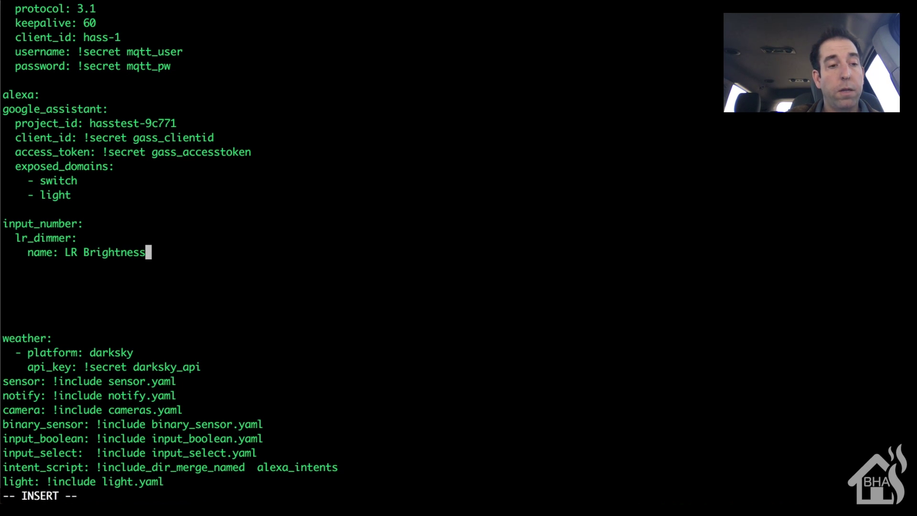
pyautogui.press('Return')
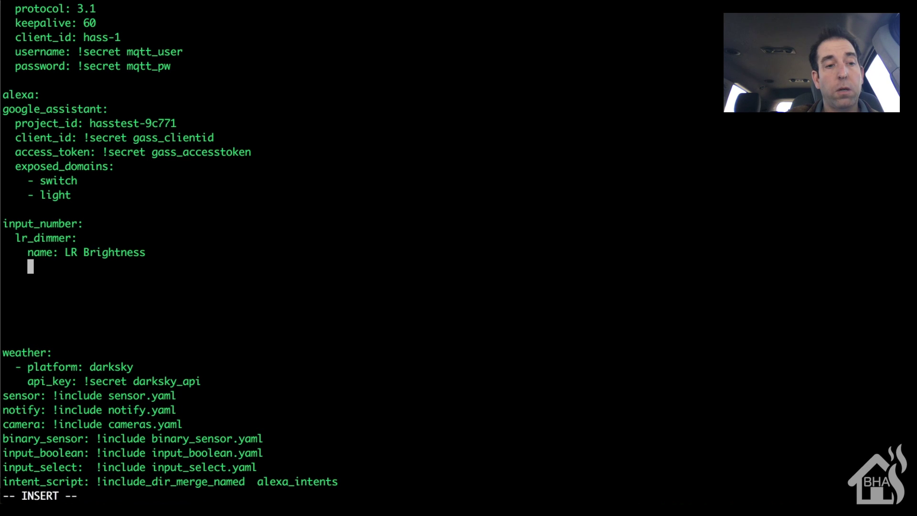
# - Give lr_dimmer an initial value of 5 and a min of 1 on separate lines below its name
pyautogui.write('initial')
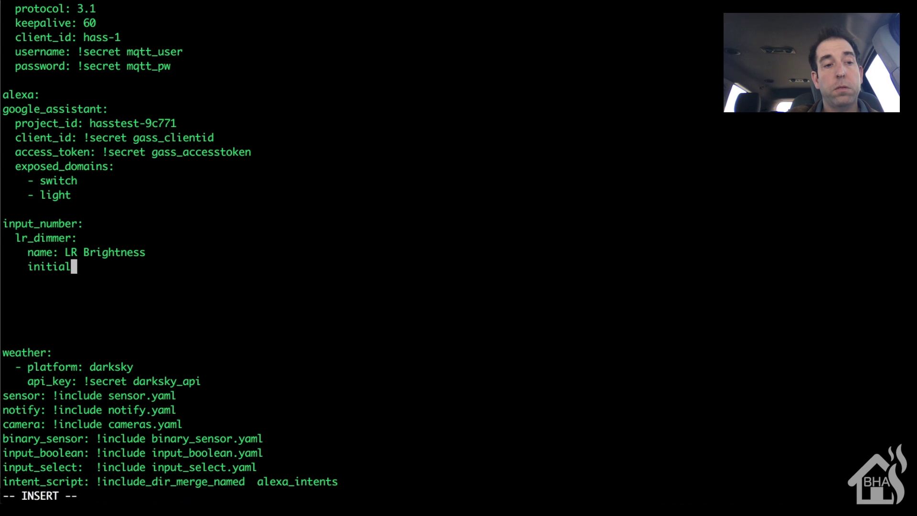
pyautogui.write(': 5')
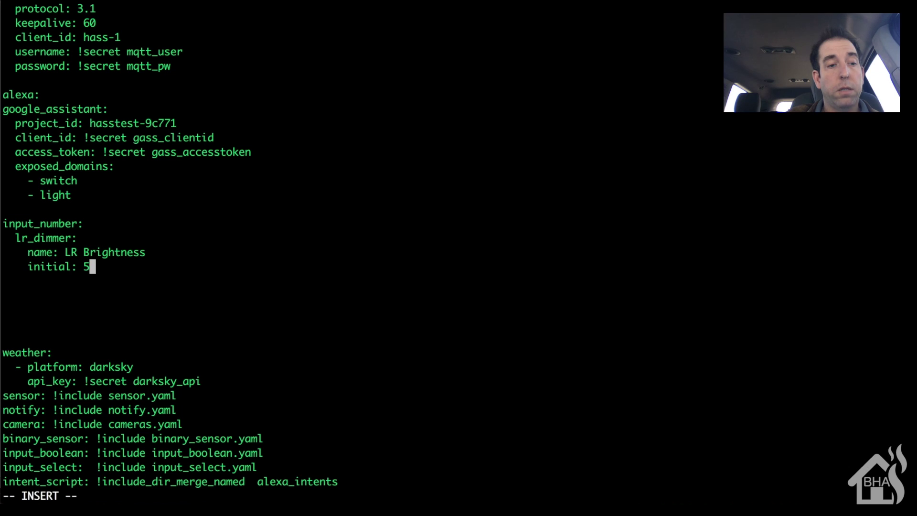
pyautogui.press('Return')
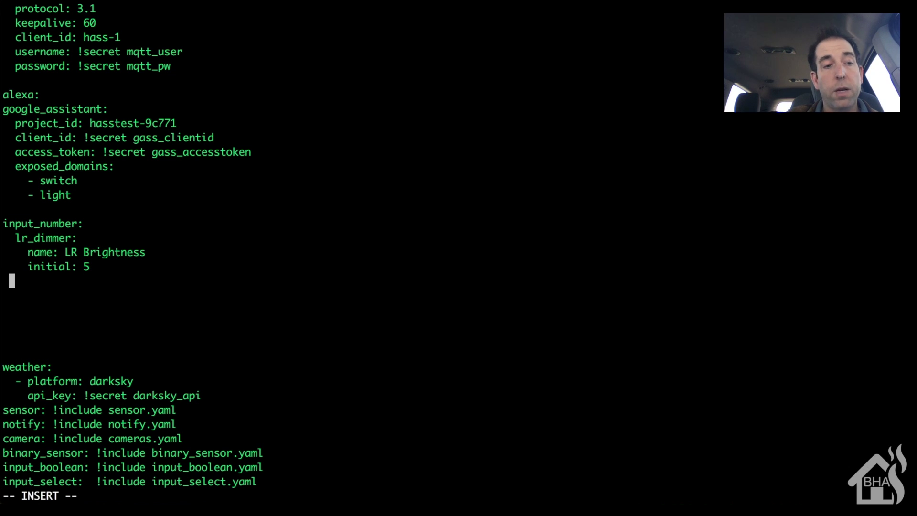
pyautogui.write('min: 1')
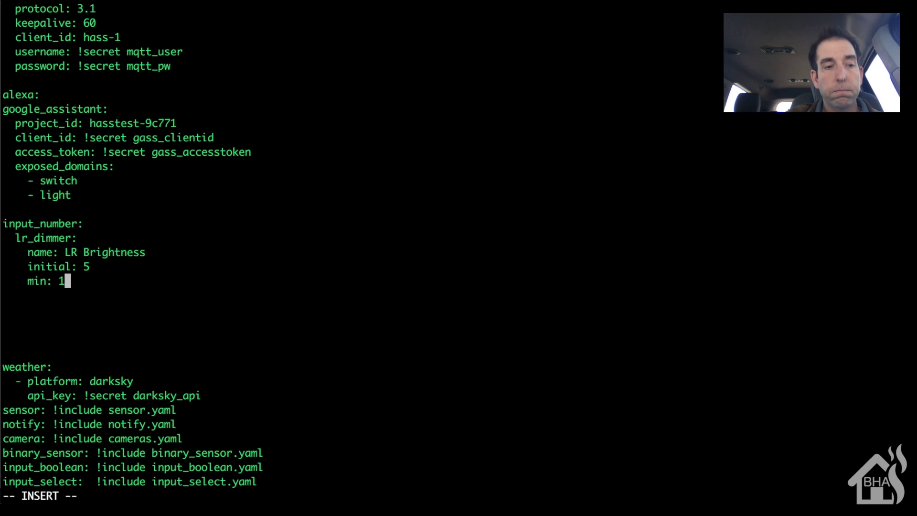
# - Give lr_dimmer a max of 99 and a step of 1 on separate lines below its min value
pyautogui.press('Return')
pyautogui.write('ma')
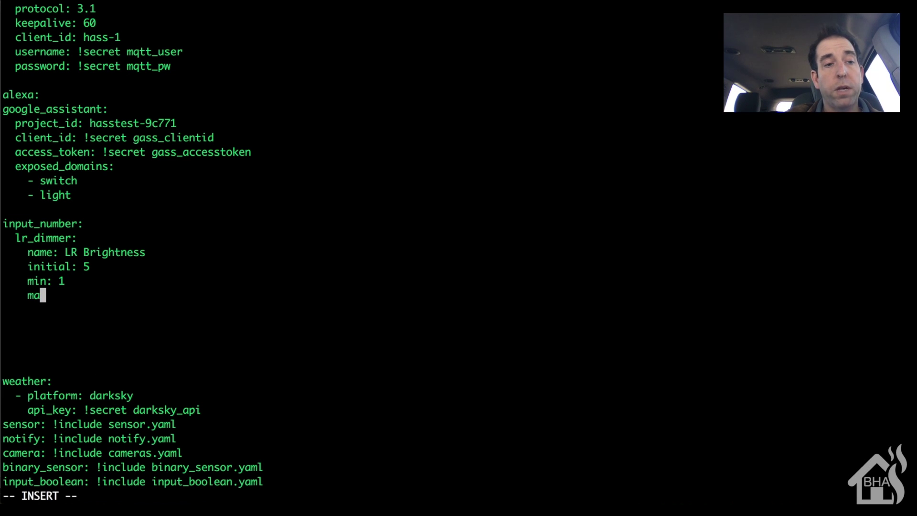
pyautogui.write('x: ')
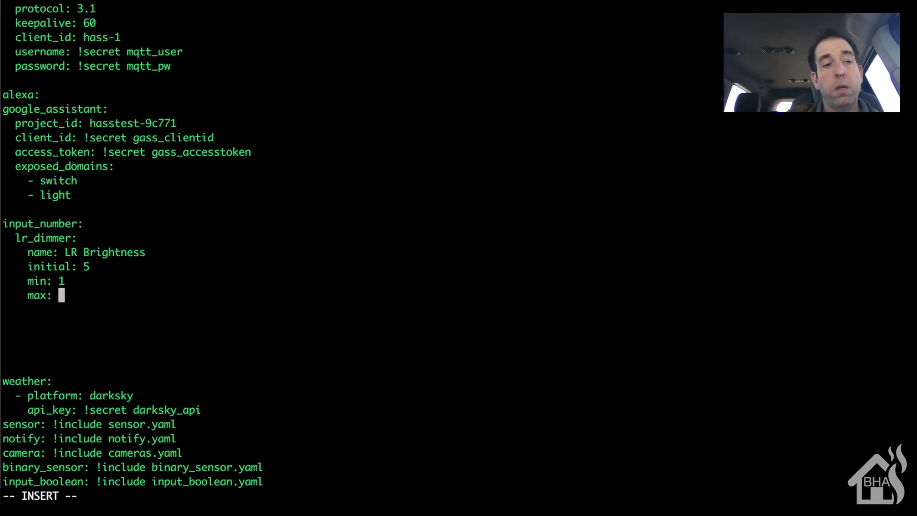
pyautogui.write('99')
pyautogui.press('Return')
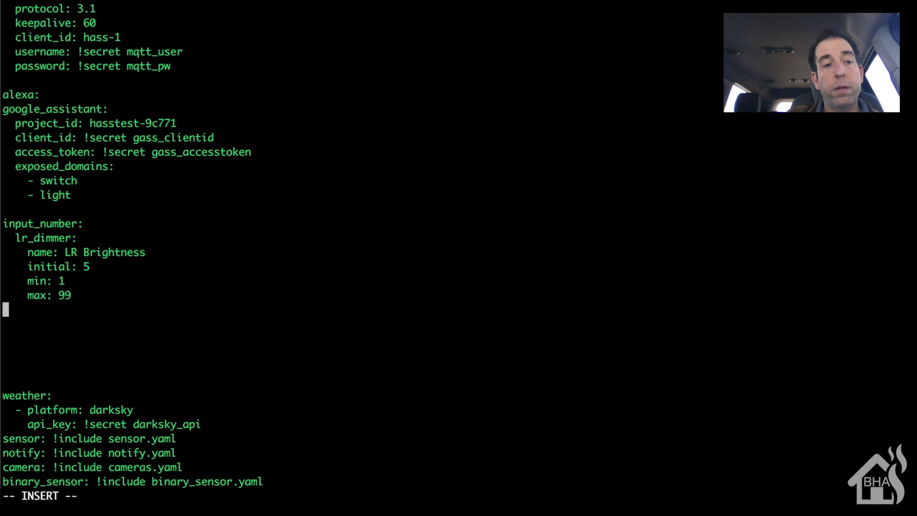
pyautogui.write('step')
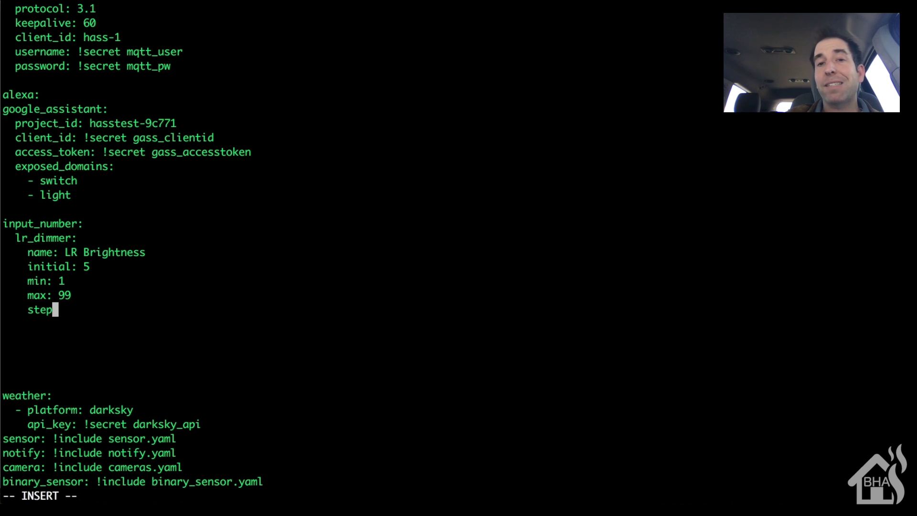
pyautogui.write(': 1')
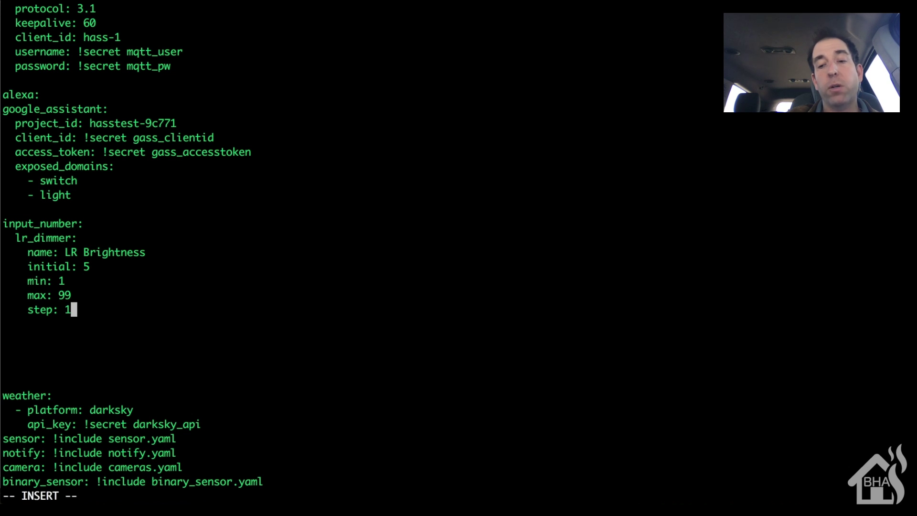
# - Save configuration.yaml and quit the editor, forcing the write
pyautogui.press('Escape')
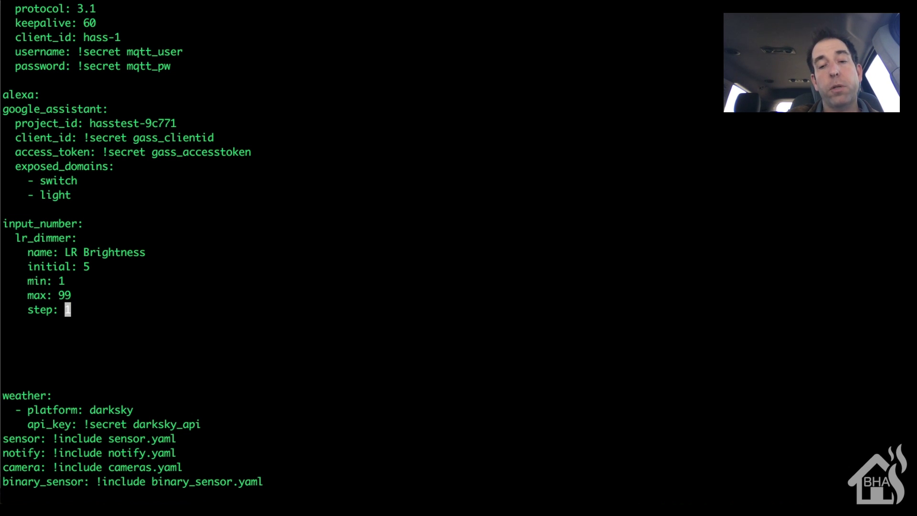
pyautogui.write(':wq')
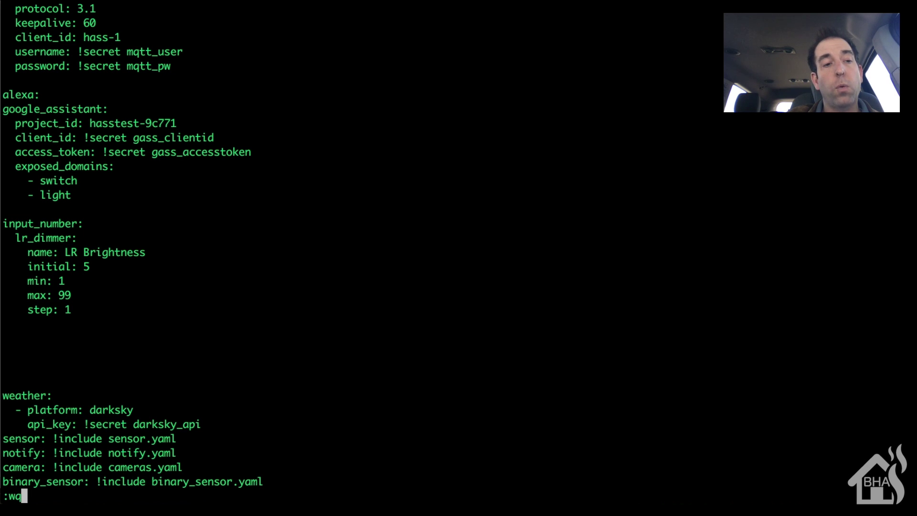
pyautogui.write('!')
pyautogui.press('Return')
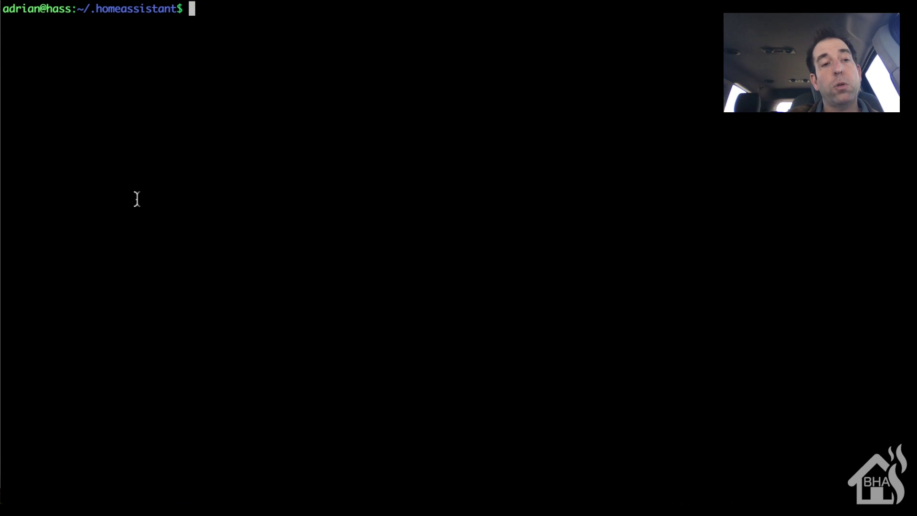
# - Open automations/livingroom.yaml in vi with sudo rights
pyautogui.write('sudo vi ')
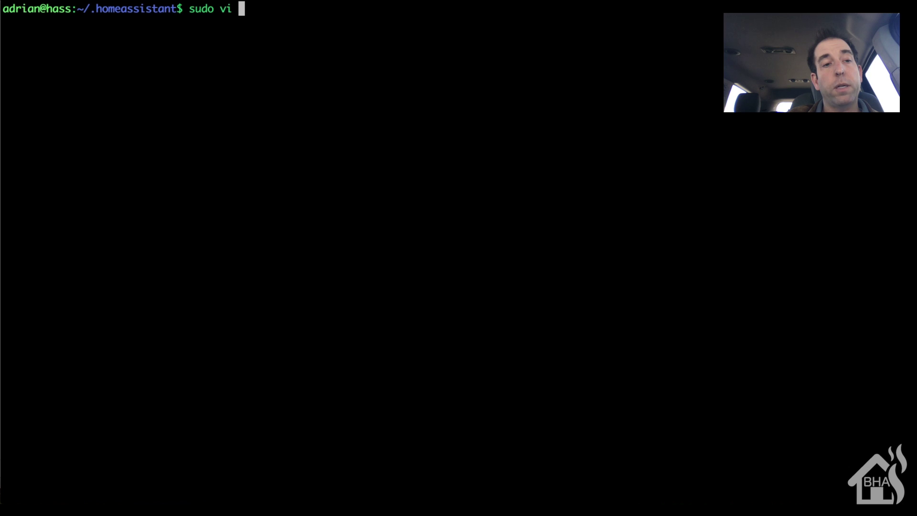
pyautogui.write('auto')
pyautogui.press('Tab')
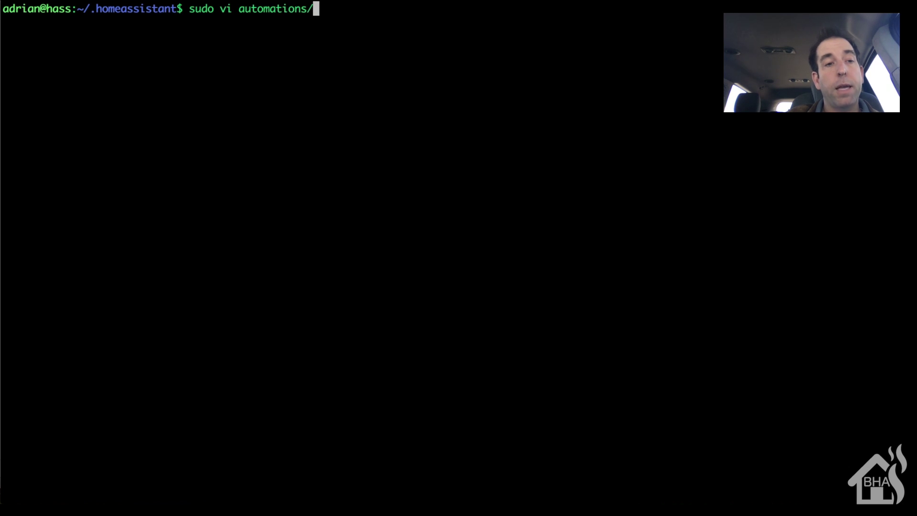
pyautogui.write('liv')
pyautogui.press('Tab')
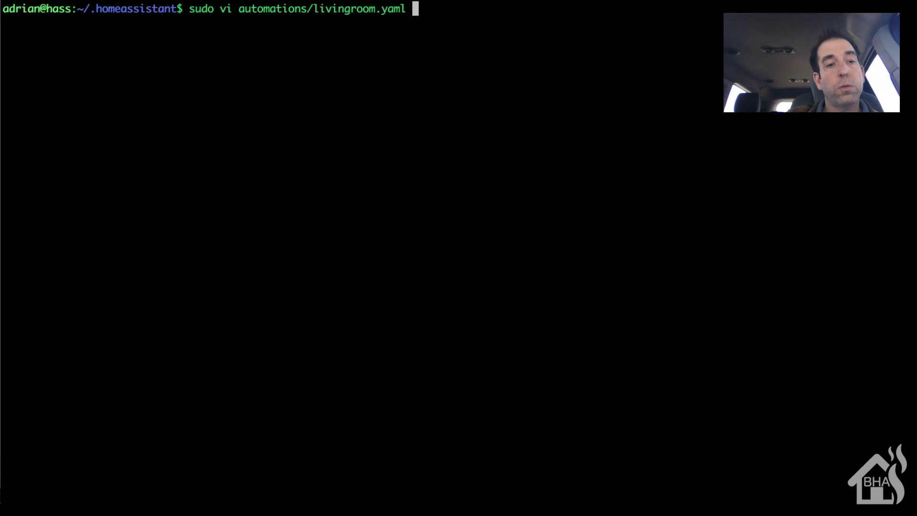
pyautogui.press('Return')
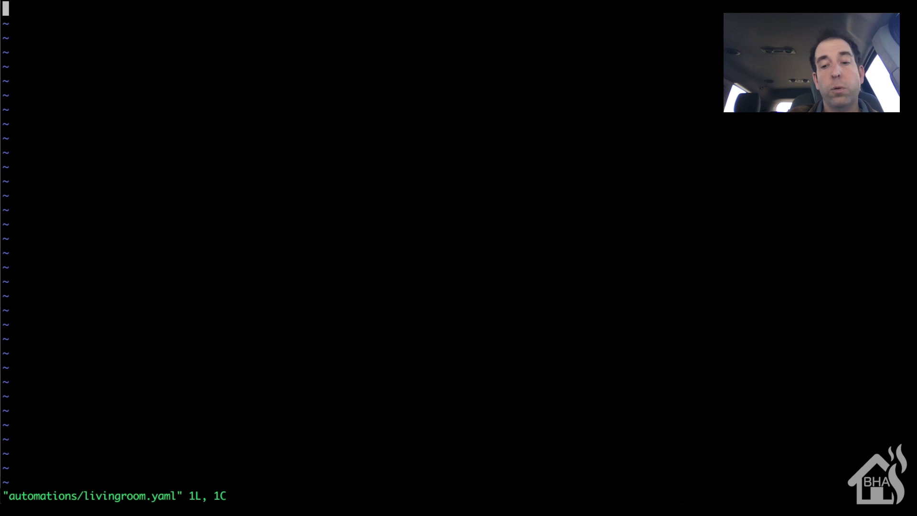
# - Start an indented automation list entry with the id lr_dimmer on the second line of livingroom.yaml
pyautogui.press('i')
pyautogui.press('Return')
pyautogui.press('Return')
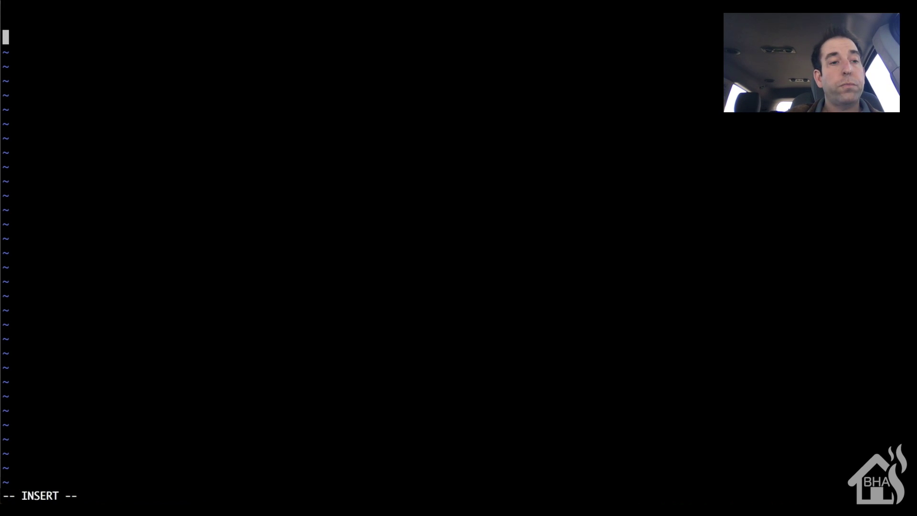
pyautogui.press('Up')
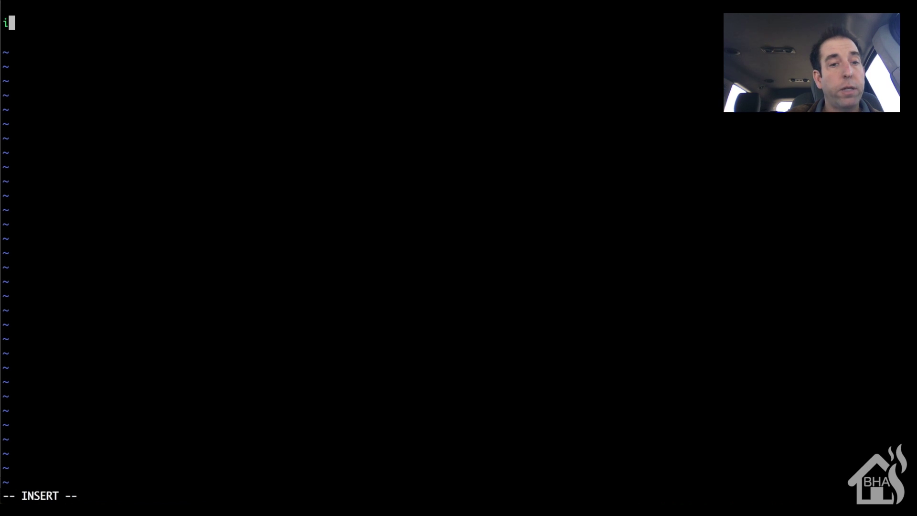
pyautogui.write('- ')
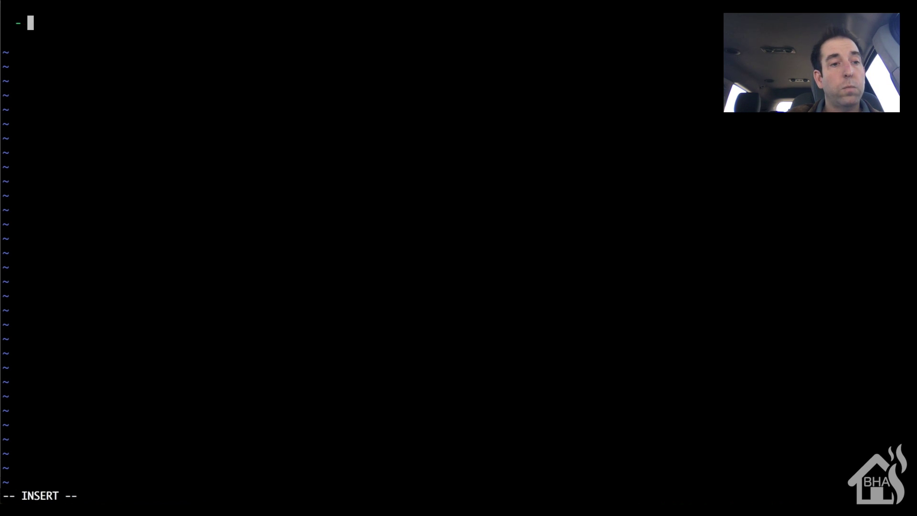
pyautogui.write('id: lr_dimmer')
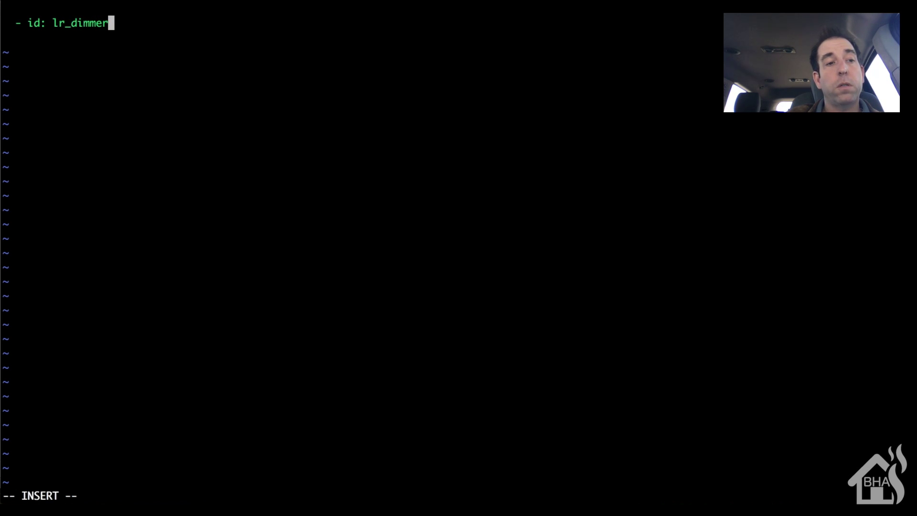
# - Give the automation the alias "Livingroom Light Dimmer" below its id and start a new line
pyautogui.press('Return')
pyautogui.write('alia')
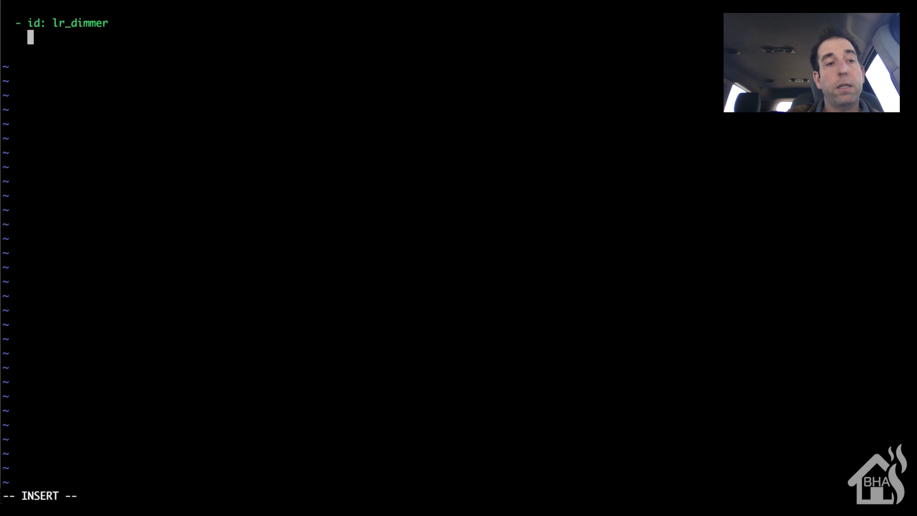
pyautogui.write('s: ')
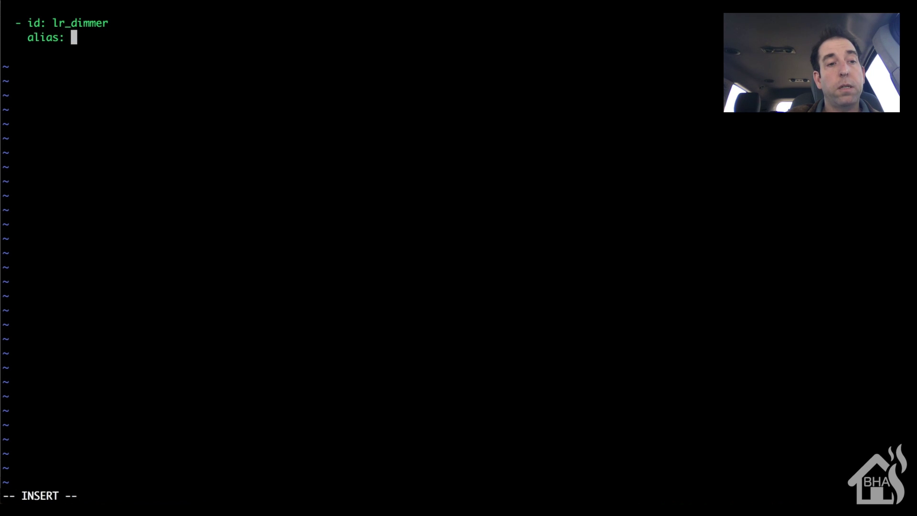
pyautogui.write('Living')
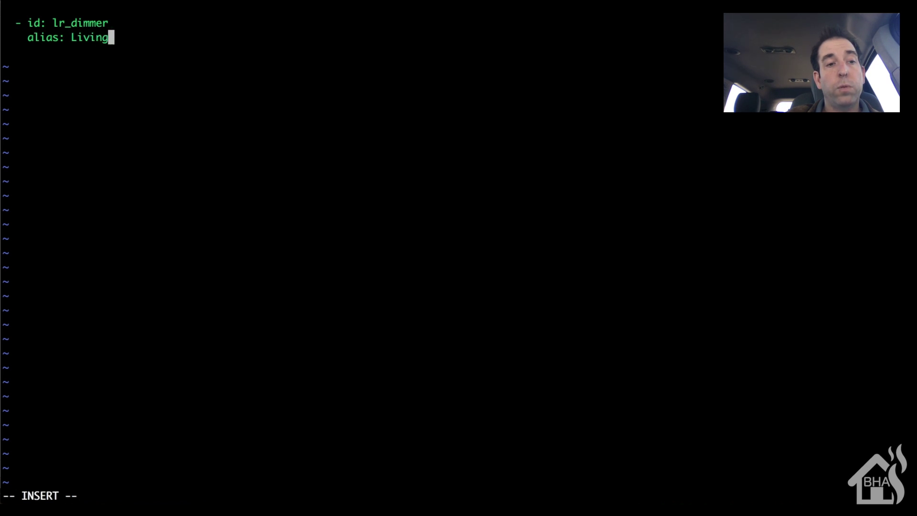
pyautogui.write('room Light')
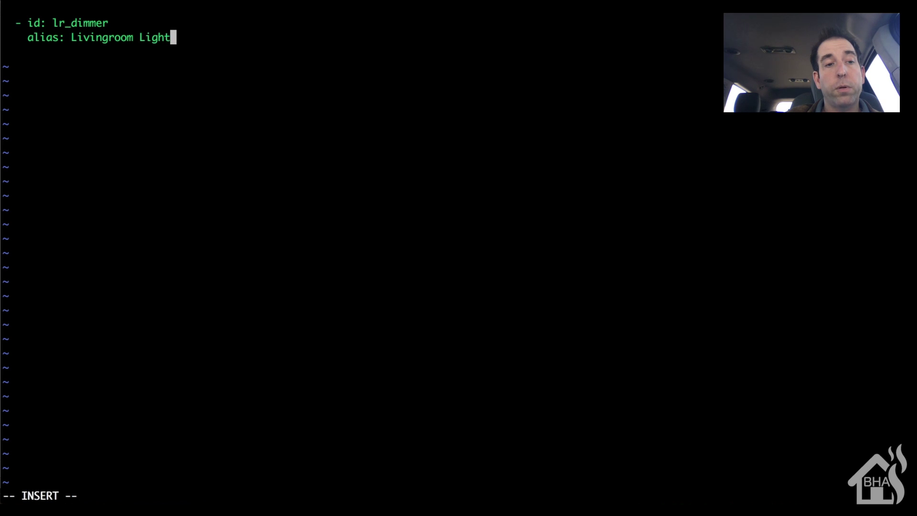
pyautogui.write(' Dimmer')
pyautogui.press('Return')
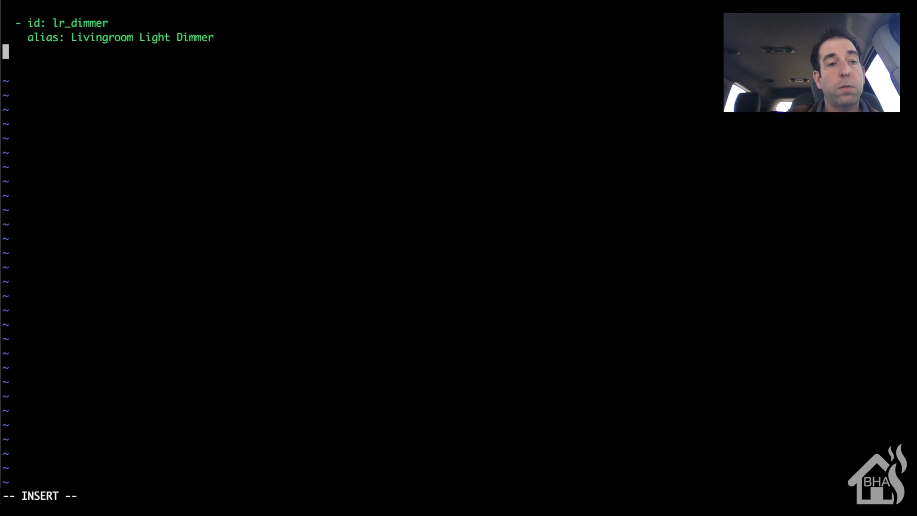
# - Set the automation's initial_state to 'on' below the alias and start a new line
pyautogui.write('initial_')
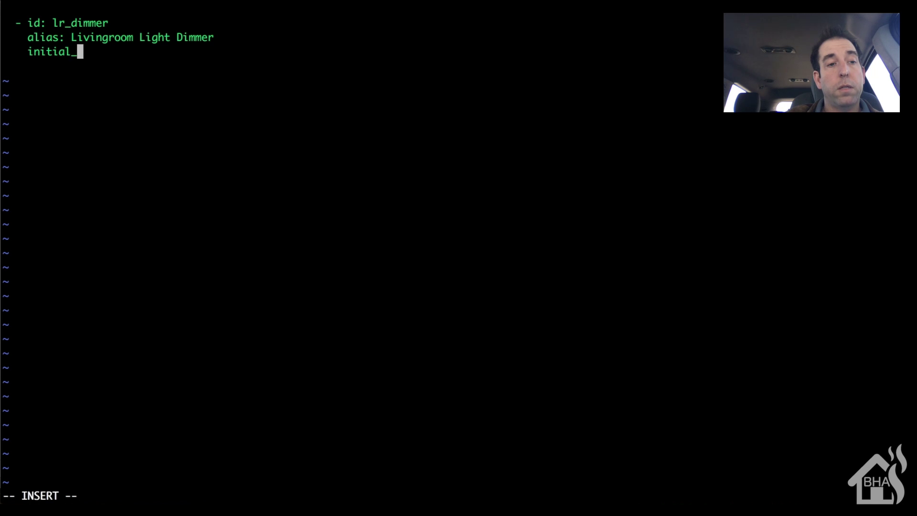
pyautogui.write('sate:')
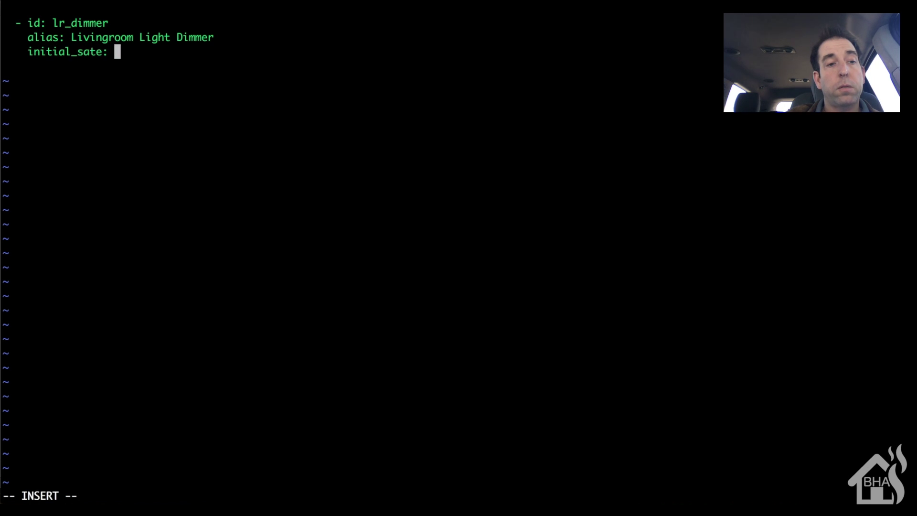
pyautogui.press('BackSpace')
pyautogui.press('BackSpace')
pyautogui.press('BackSpace')
pyautogui.press('BackSpace')
pyautogui.press('BackSpace')
pyautogui.write('tate')
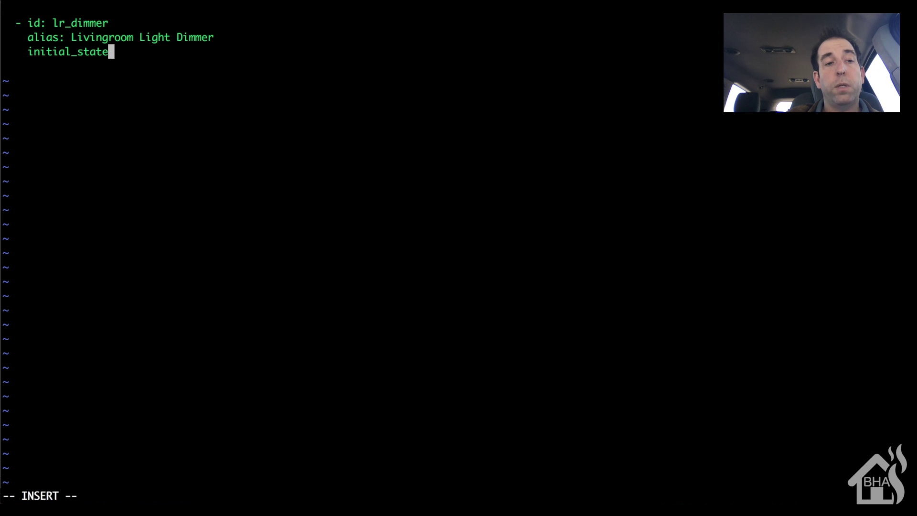
pyautogui.write(": 'on'")
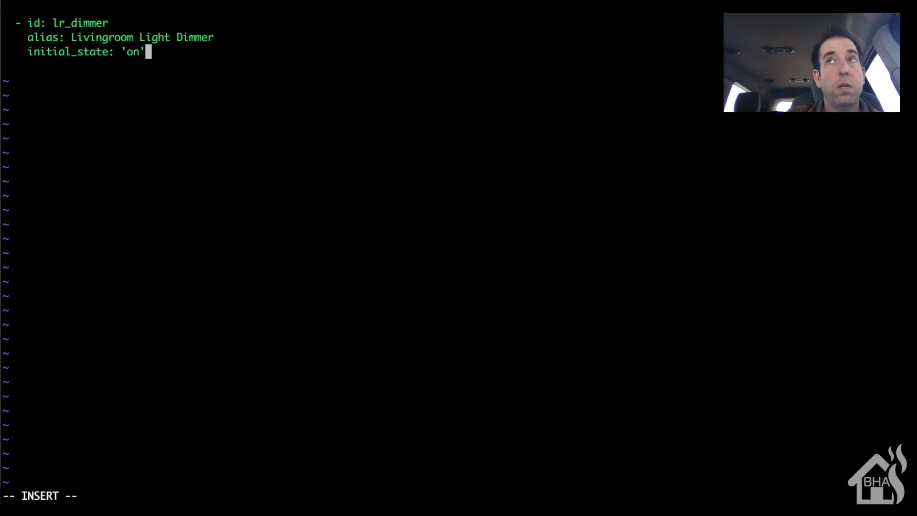
pyautogui.press('Return')
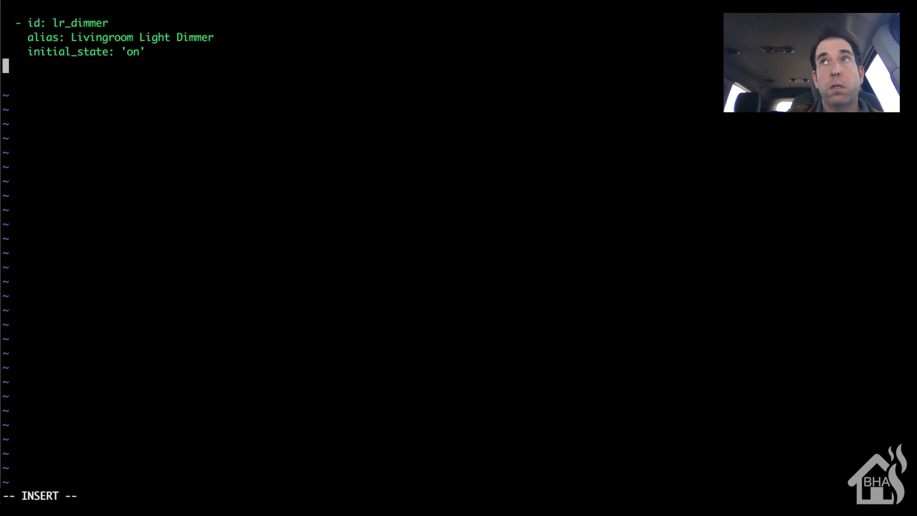
# - Add a trigger section to the automation with an indented platform: state line, and start a new line
pyautogui.write('trigger')
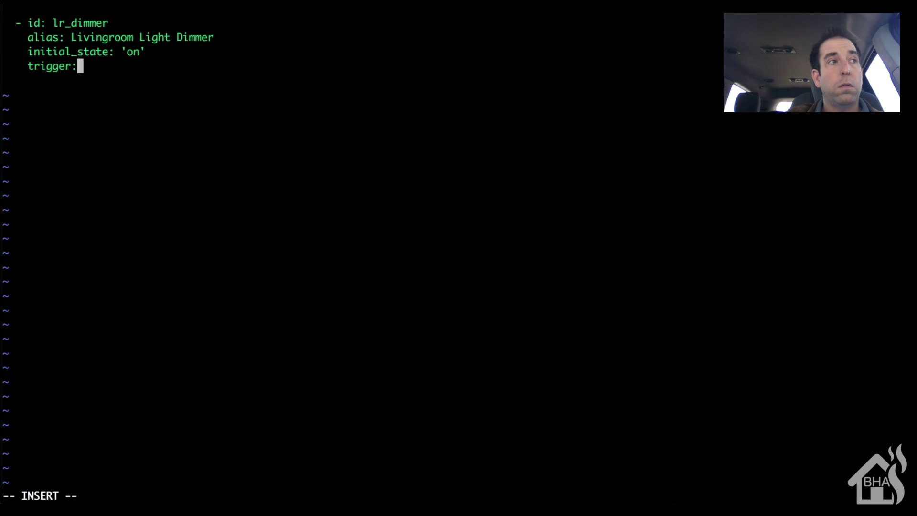
pyautogui.write(':')
pyautogui.press('Return')
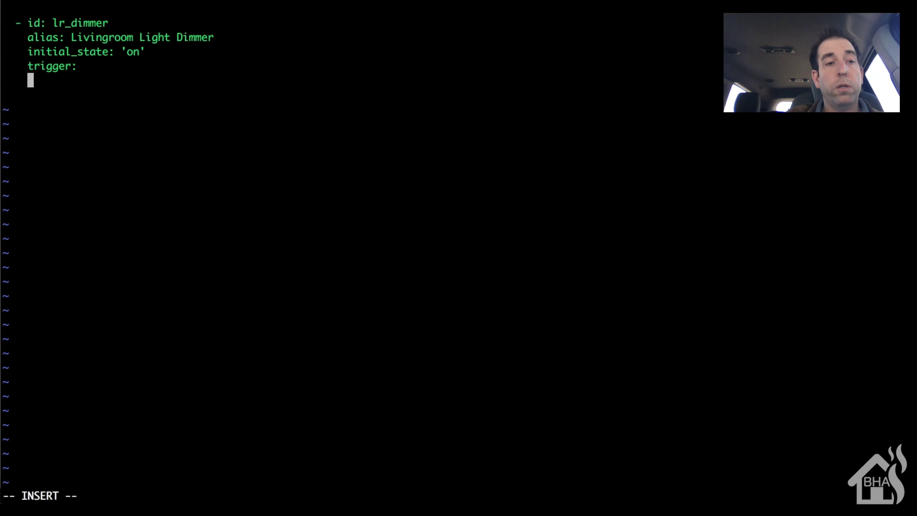
pyautogui.write('platf')
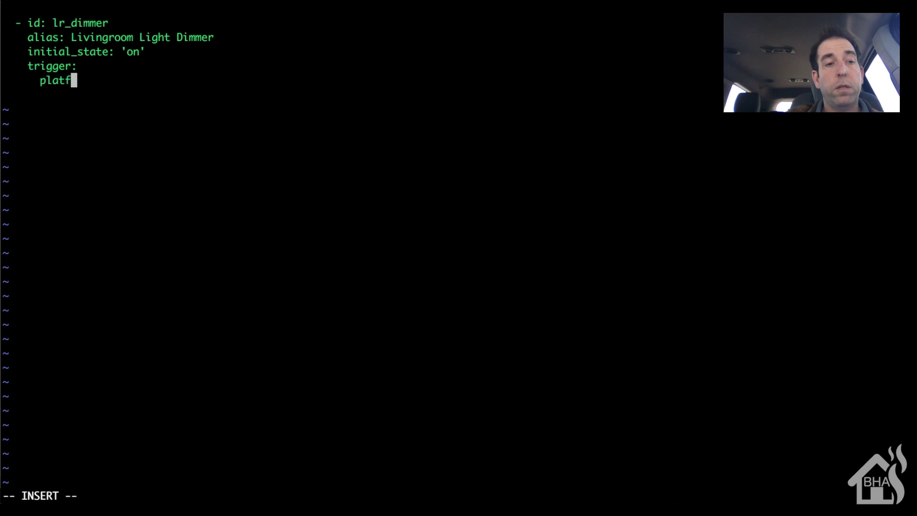
pyautogui.write('orm: ssate')
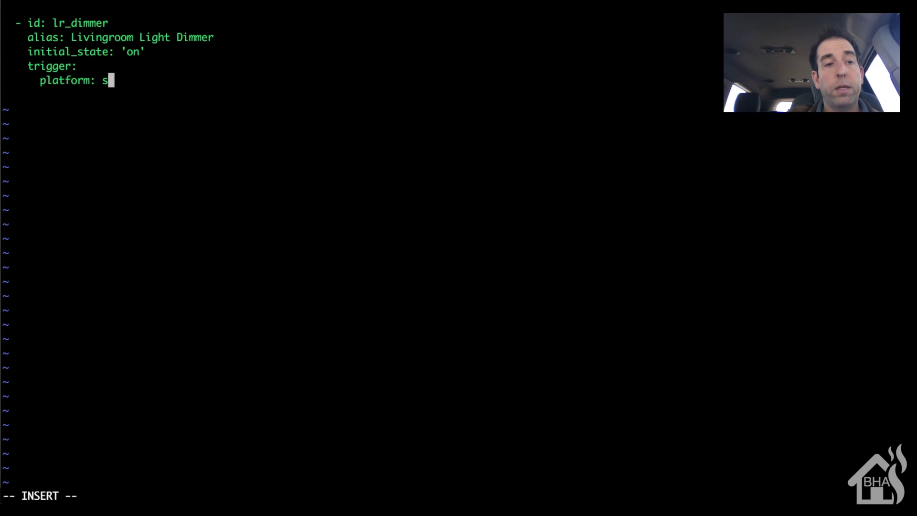
pyautogui.press('BackSpace')
pyautogui.press('BackSpace')
pyautogui.press('BackSpace')
pyautogui.press('BackSpace')
pyautogui.write('tate')
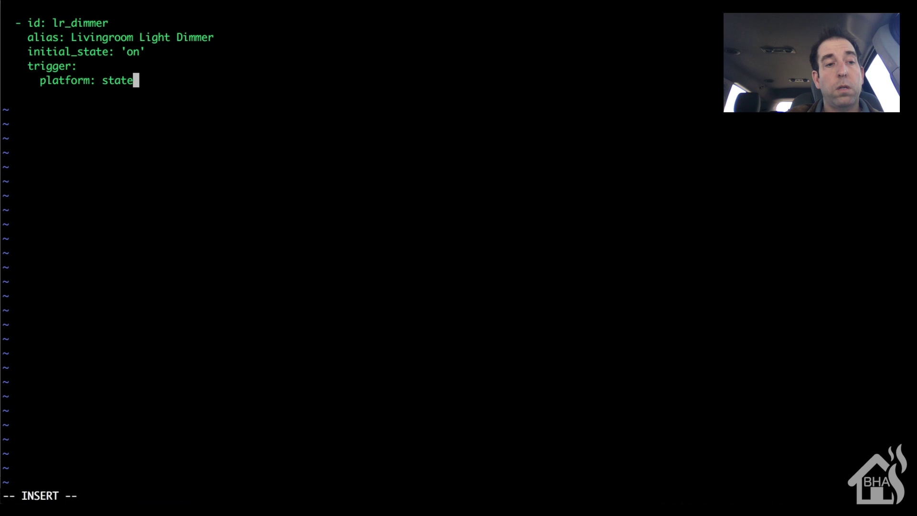
pyautogui.press('Return')
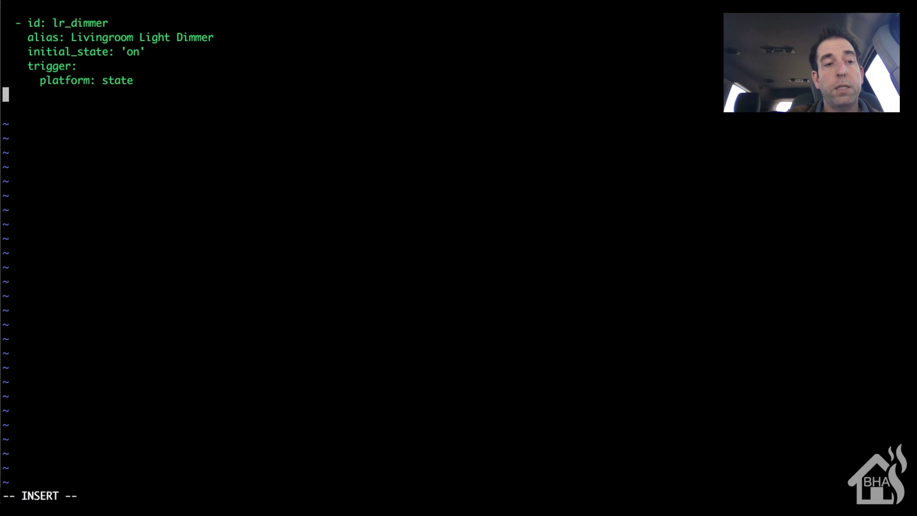
# - Set the trigger's entity_id to input_number.lr_dimmer below the platform line, and start a new line
pyautogui.write('e')
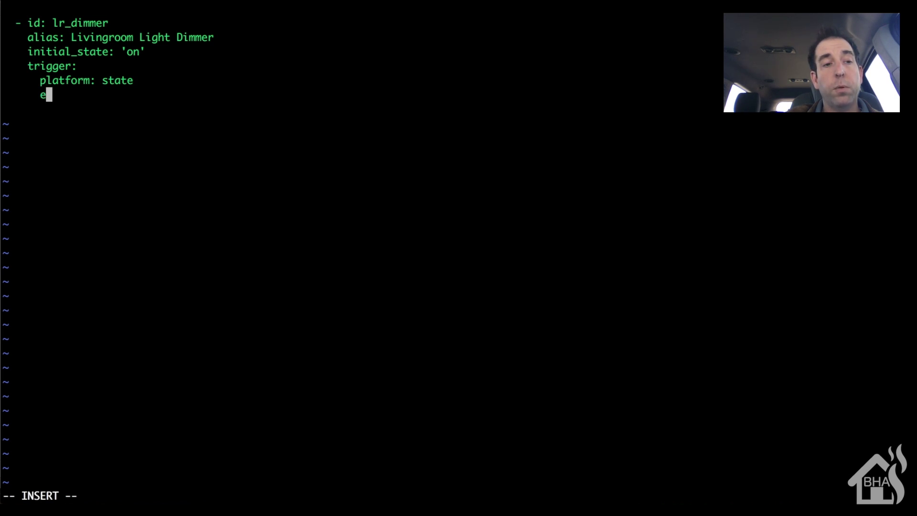
pyautogui.write('ntity_id:')
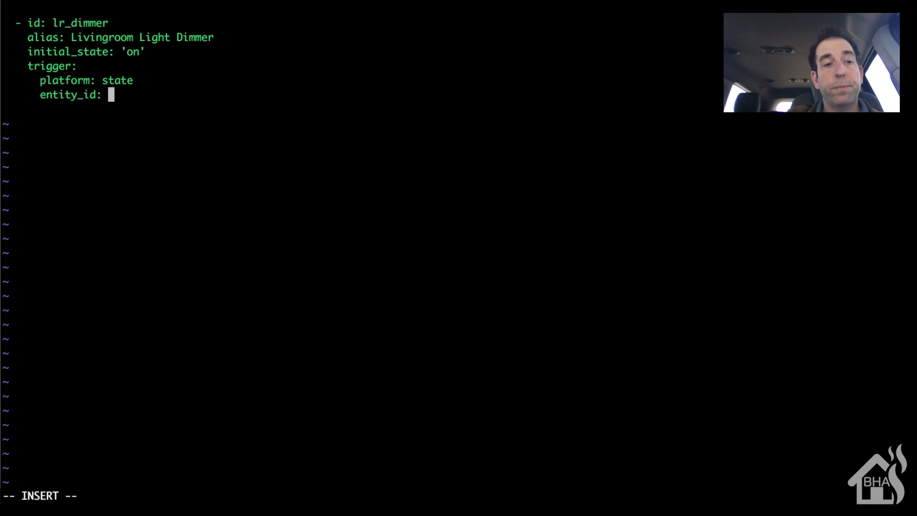
pyautogui.write(' input_')
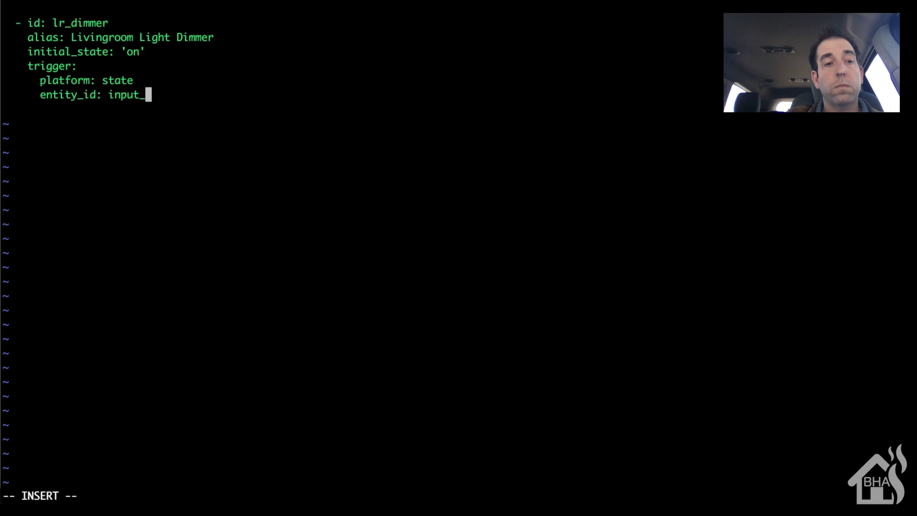
pyautogui.write('number')
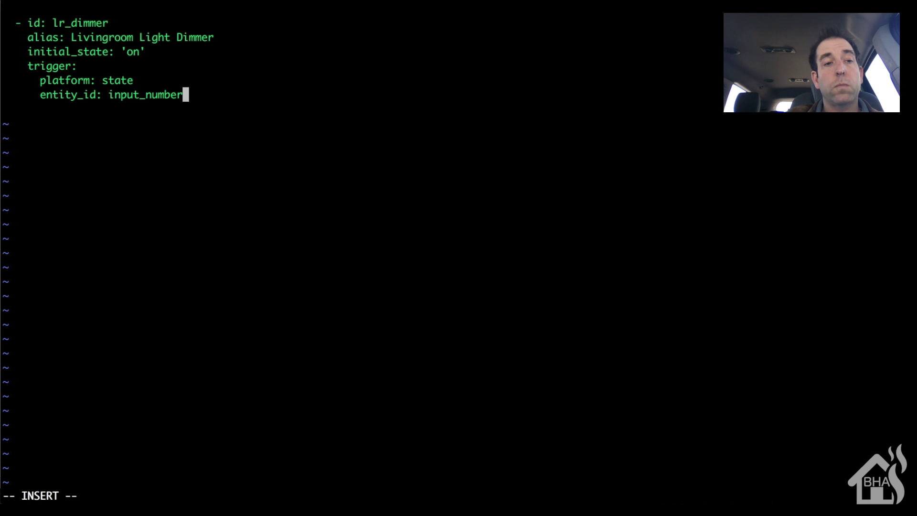
pyautogui.write('.lr_d')
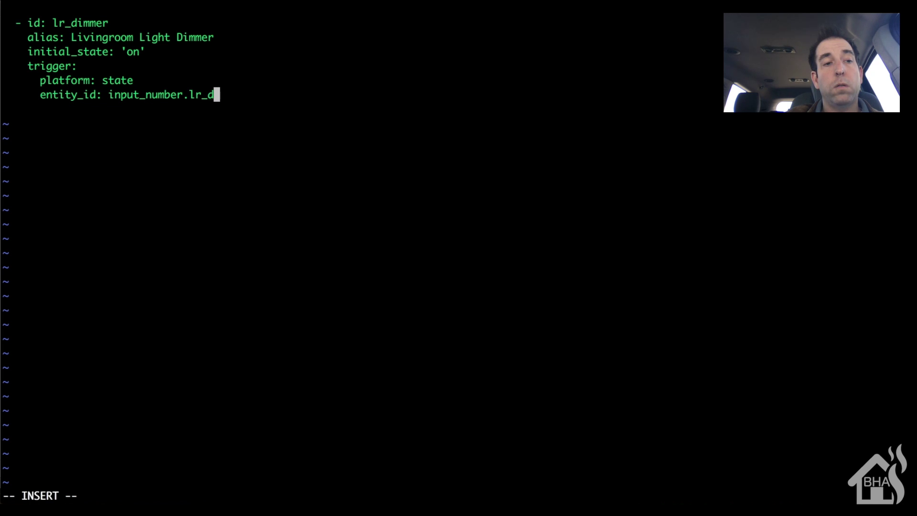
pyautogui.write('immer')
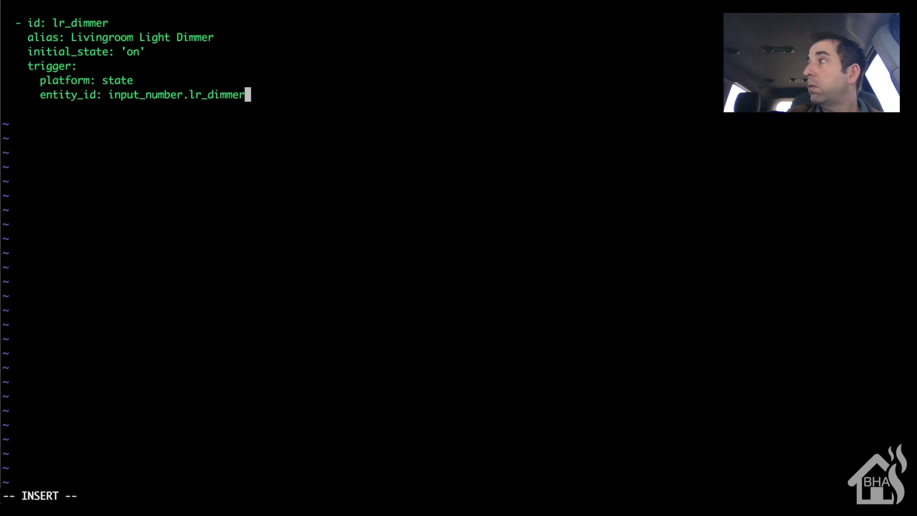
pyautogui.press('Return')
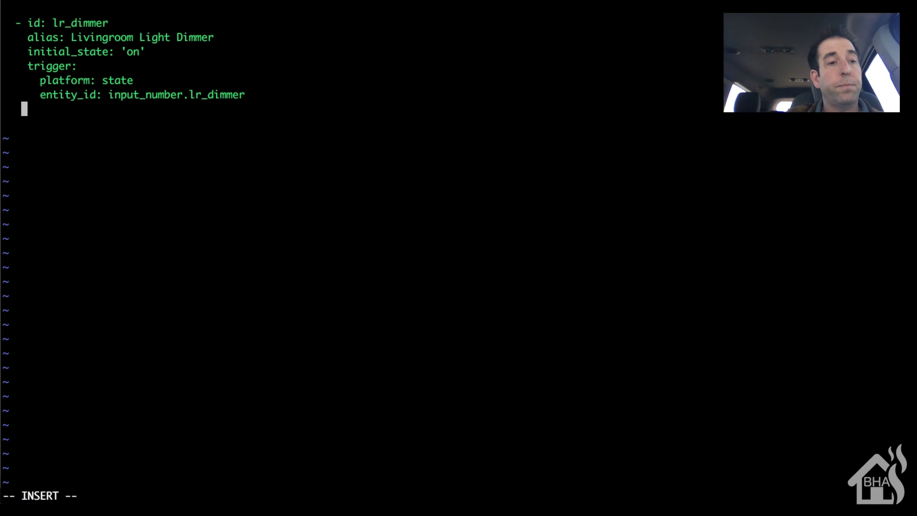
# - Add an action section level with trigger, containing an indented service: "mqtt.publish" line, and start a new line
pyautogui.write('action:')
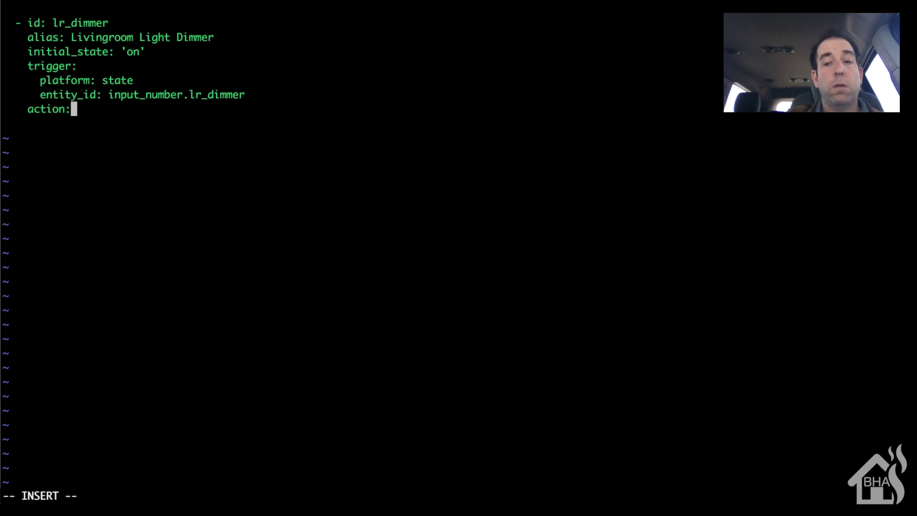
pyautogui.press('Return')
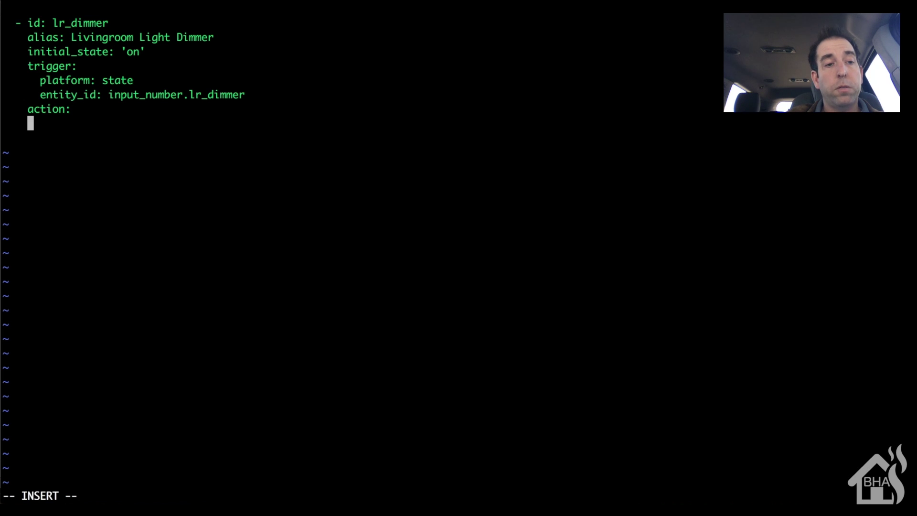
pyautogui.write('service:')
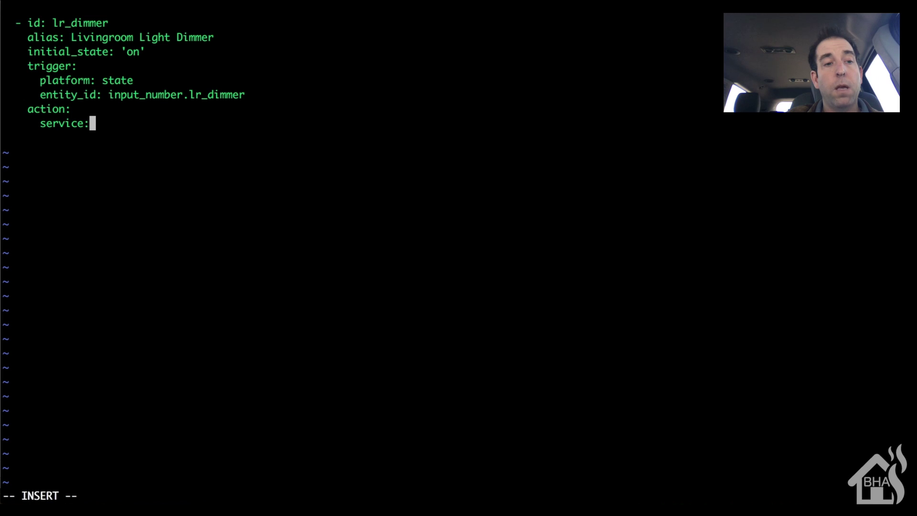
pyautogui.write(' :mqt')
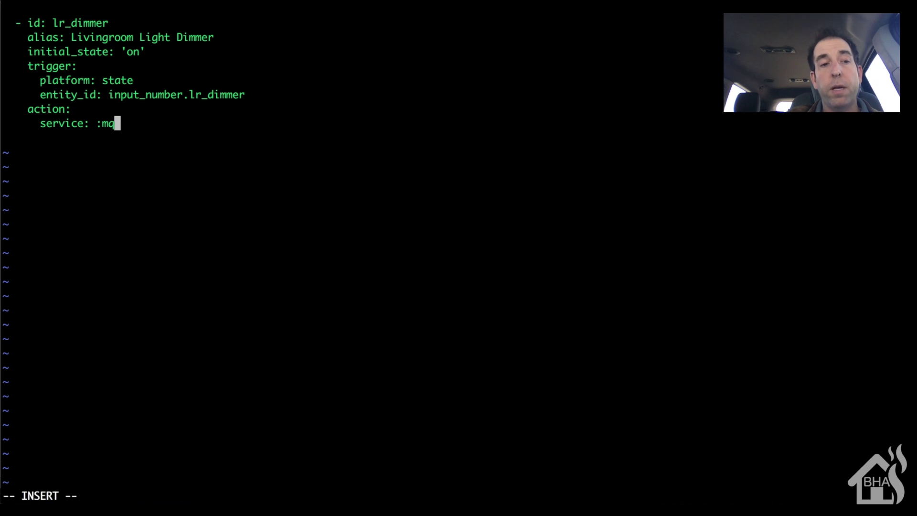
pyautogui.press('BackSpace')
pyautogui.press('BackSpace')
pyautogui.press('BackSpace')
pyautogui.press('BackSpace')
pyautogui.write('"')
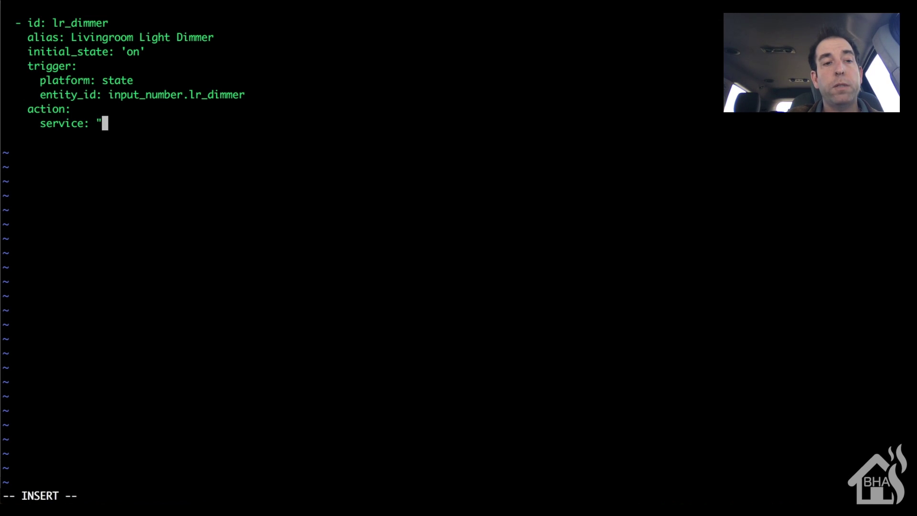
pyautogui.write('mqtt-')
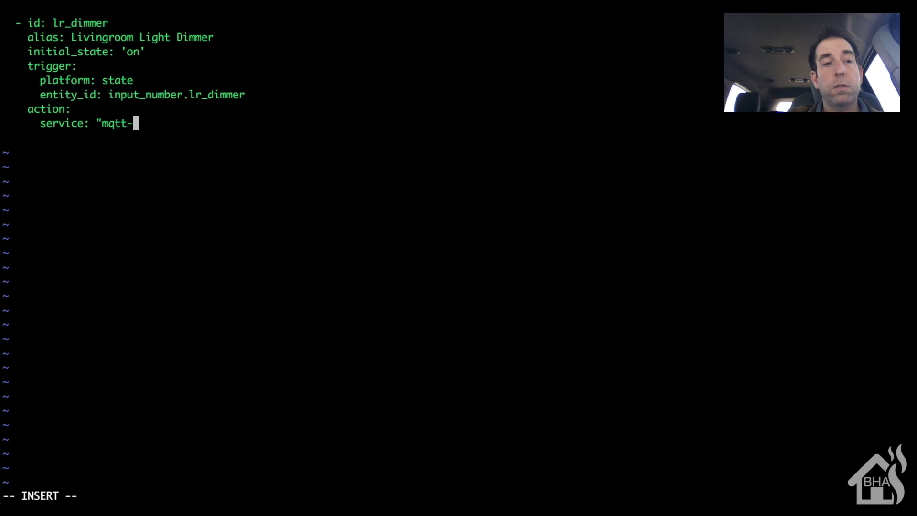
pyautogui.press('BackSpace')
pyautogui.write('_pu')
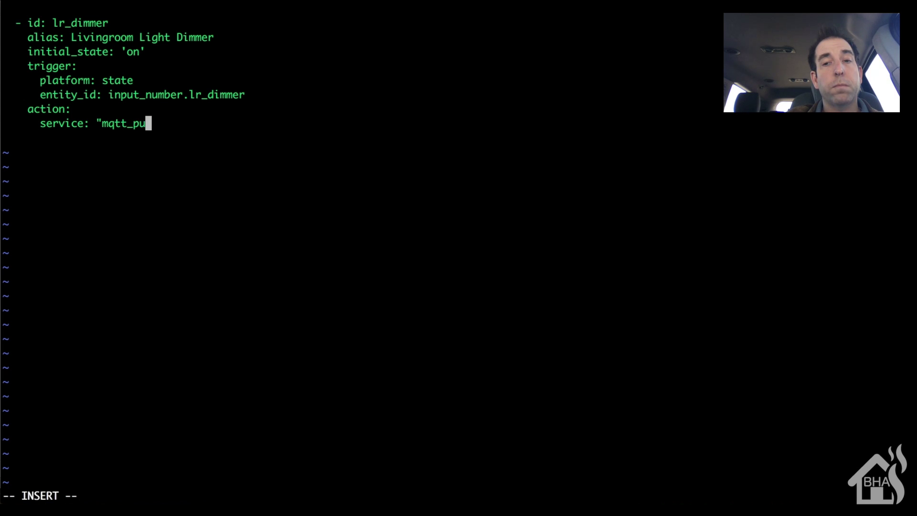
pyautogui.press('BackSpace')
pyautogui.press('BackSpace')
pyautogui.press('BackSpace')
pyautogui.press('BackSpace')
pyautogui.write('t')
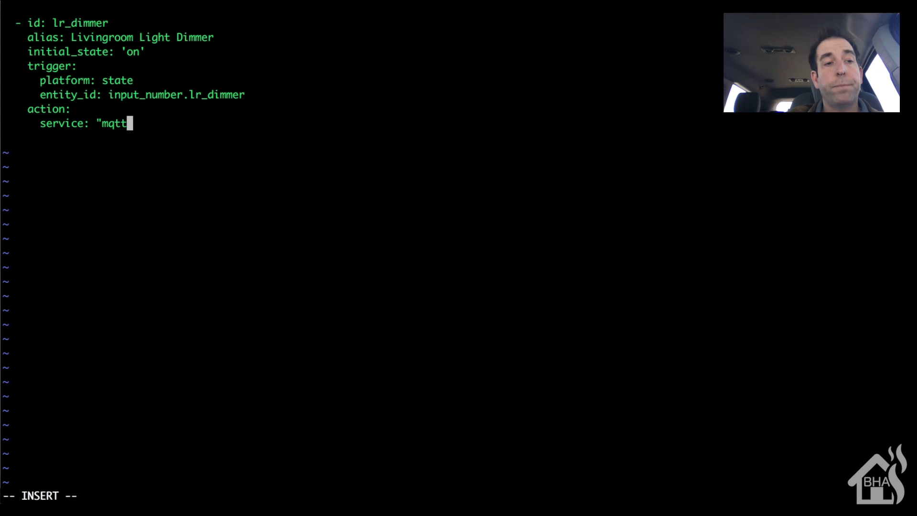
pyautogui.write('.publish"')
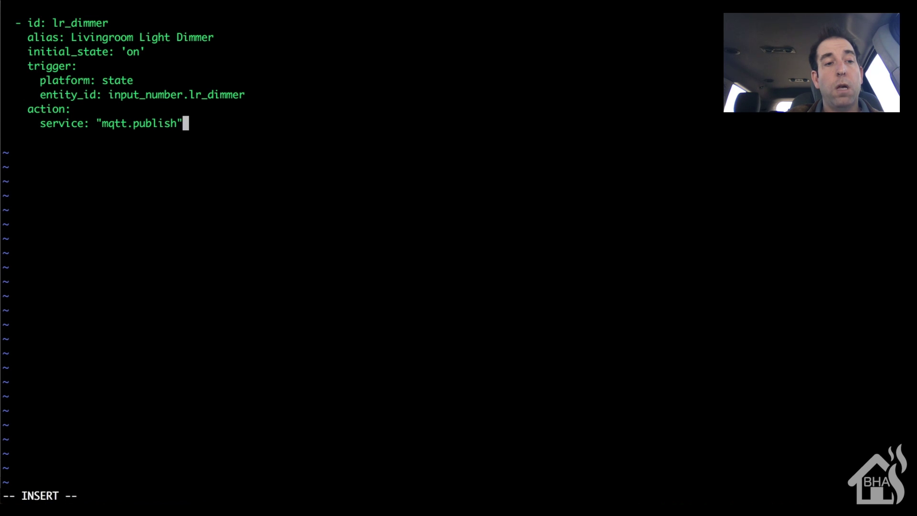
pyautogui.press('Return')
# - Add a data_template: block below the service line with an indented topic: key
pyautogui.write('da')
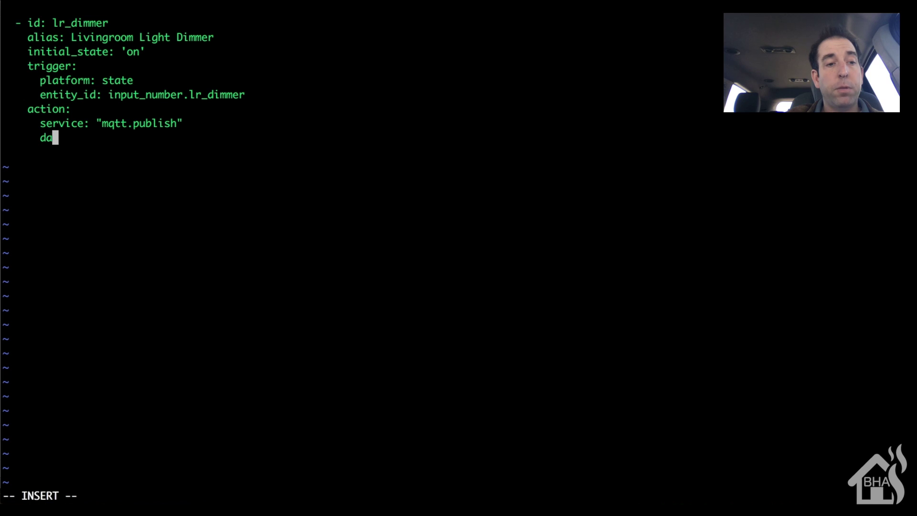
pyautogui.write('ta_template:')
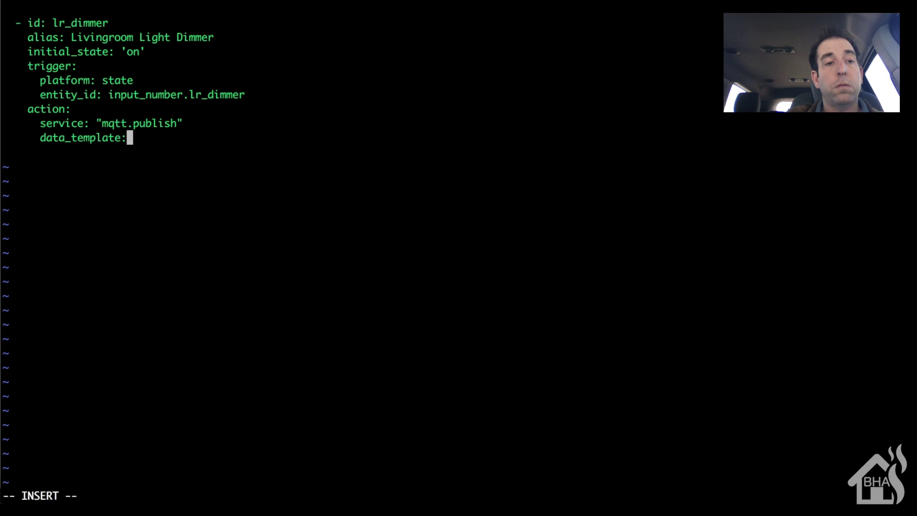
pyautogui.press('Return')
pyautogui.write('tp[')
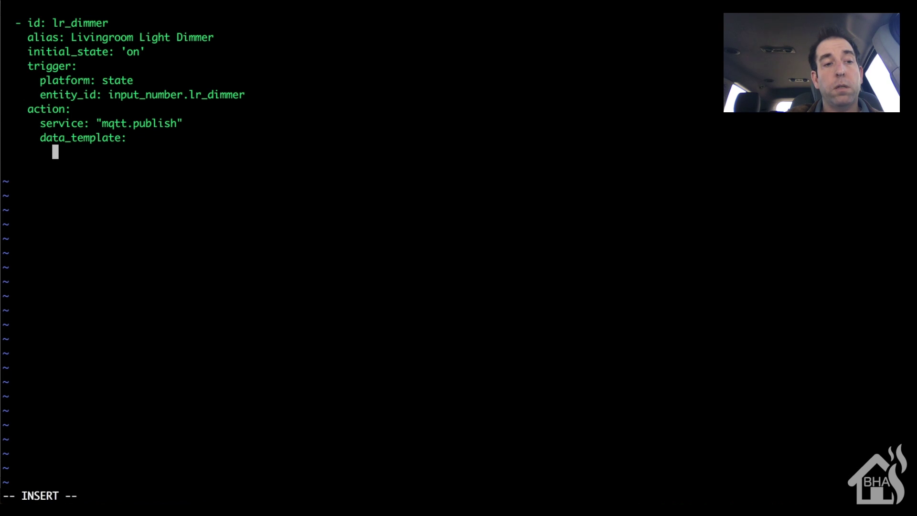
pyautogui.press('BackSpace')
pyautogui.press('BackSpace')
pyautogui.write('o')
pyautogui.press('BackSpace')
pyautogui.write('opic:')
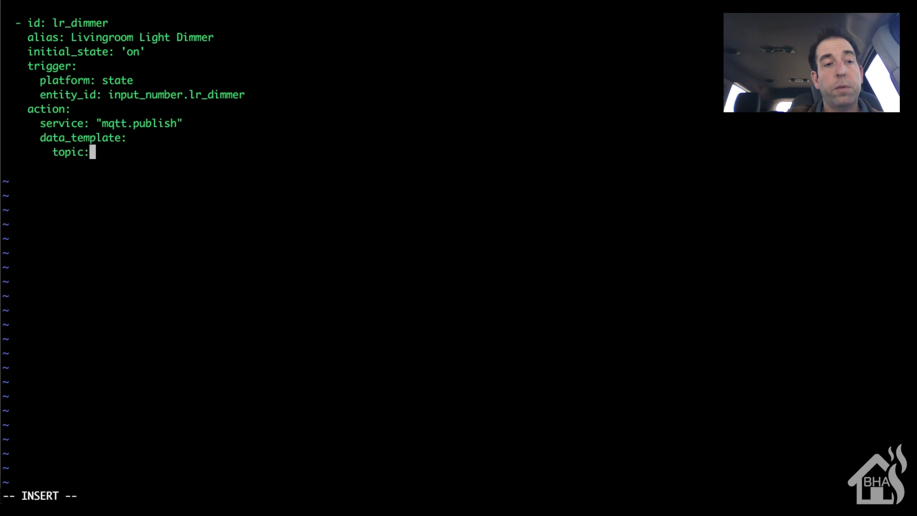
# - Set the topic to "smartthings/Livingroom dimmer/level" and start a new line
pyautogui.write(' "sm')
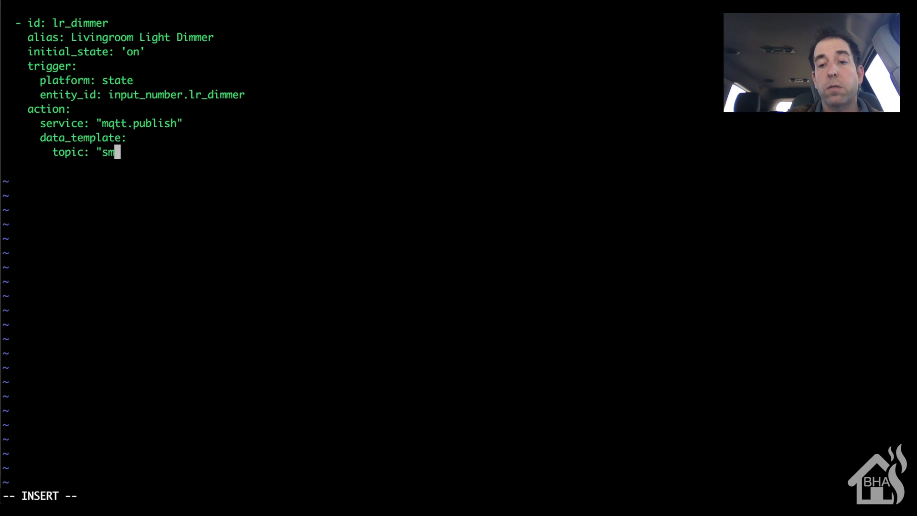
pyautogui.write('artthings/')
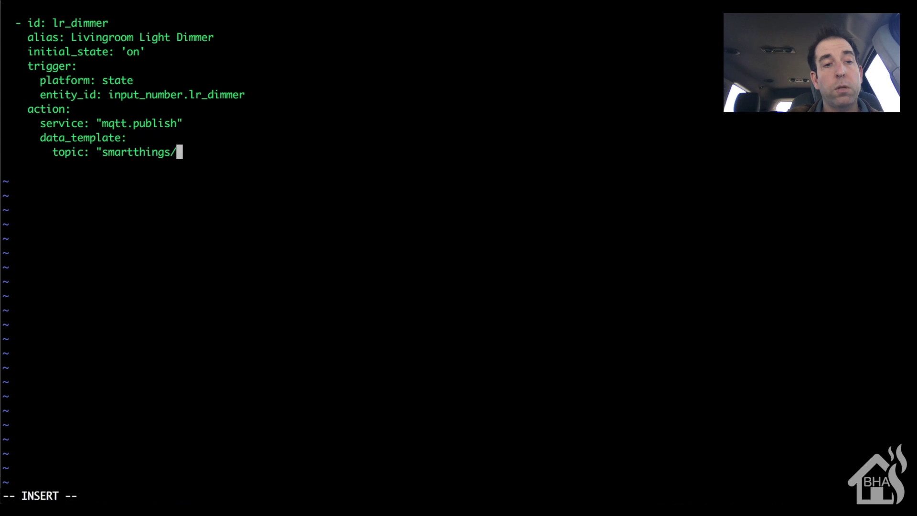
pyautogui.write('Livingr')
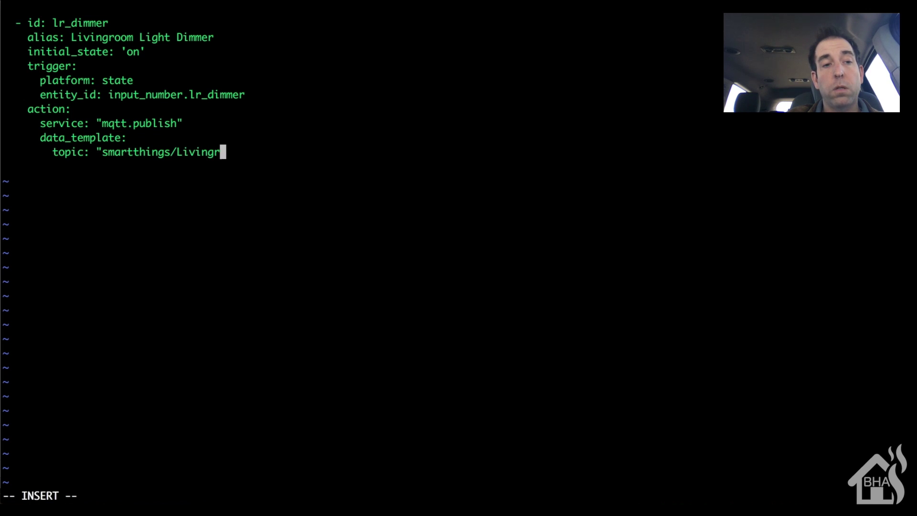
pyautogui.write('oom dimmer')
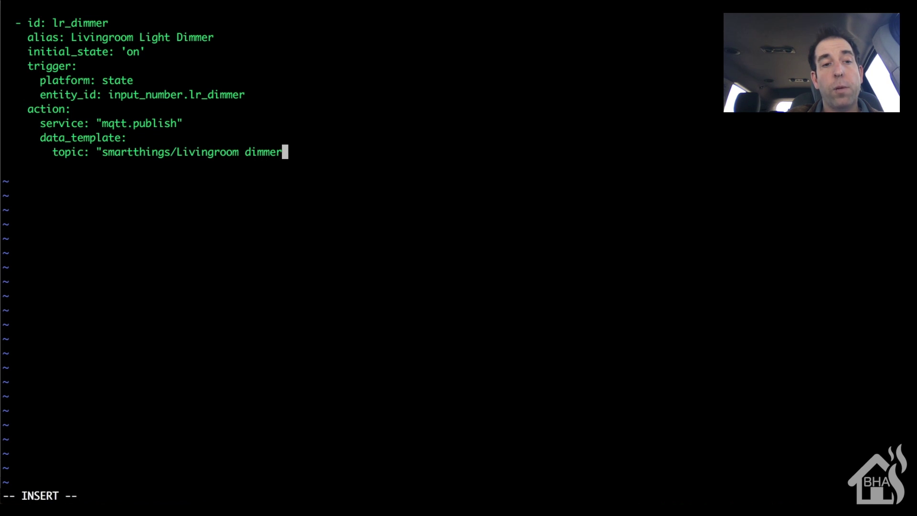
pyautogui.write('/level"')
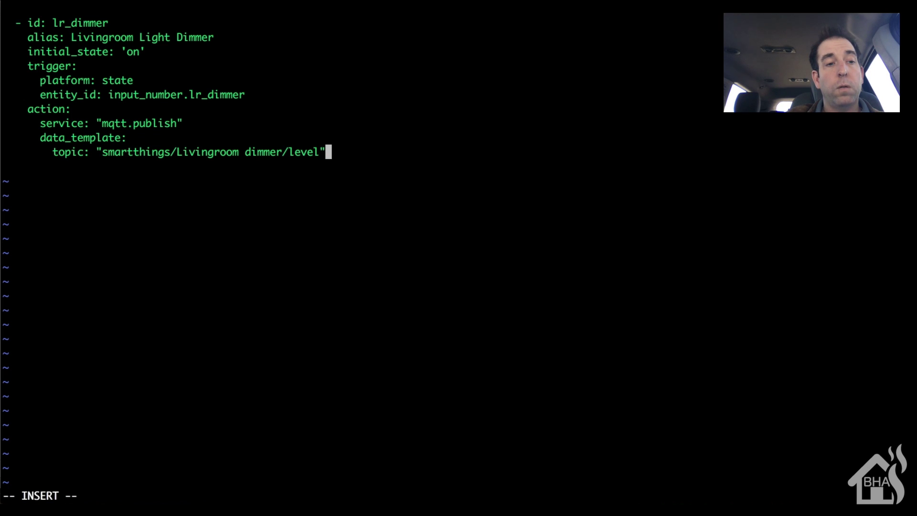
pyautogui.press('Return')
# - Add retain: "true" below the topic in the data_template block, and start a new line
pyautogui.write('retain')
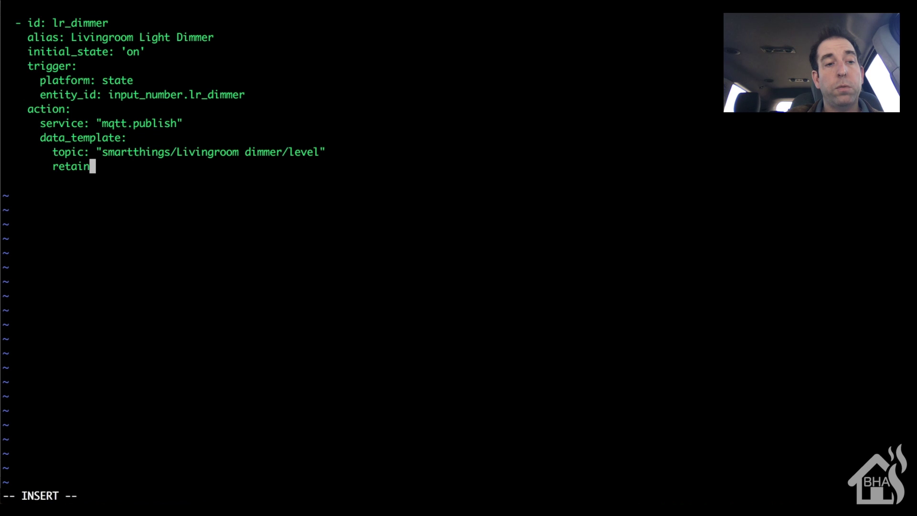
pyautogui.write(':')
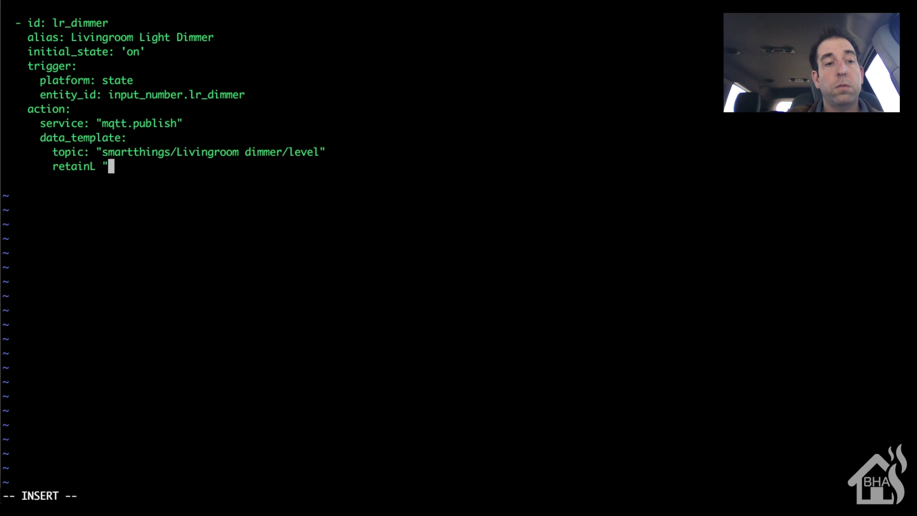
pyautogui.press('BackSpace')
pyautogui.press('BackSpace')
pyautogui.write(': "true"')
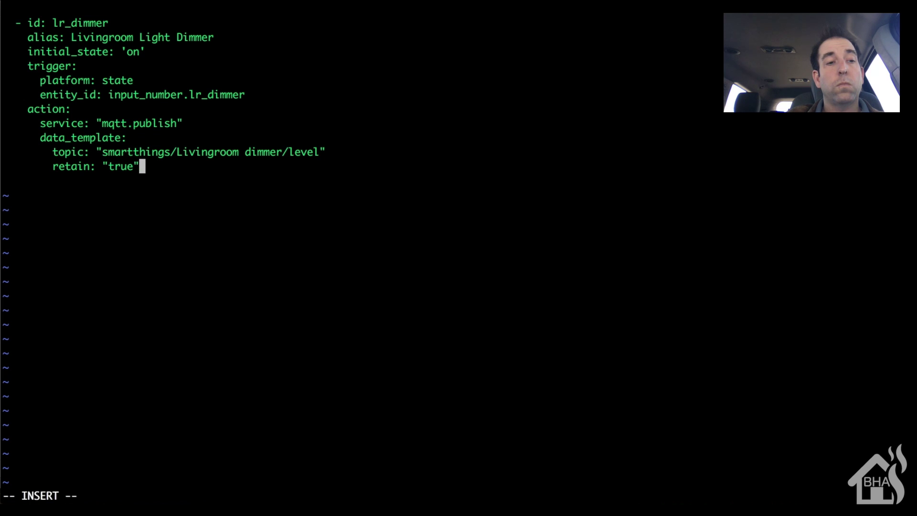
pyautogui.press('Return')
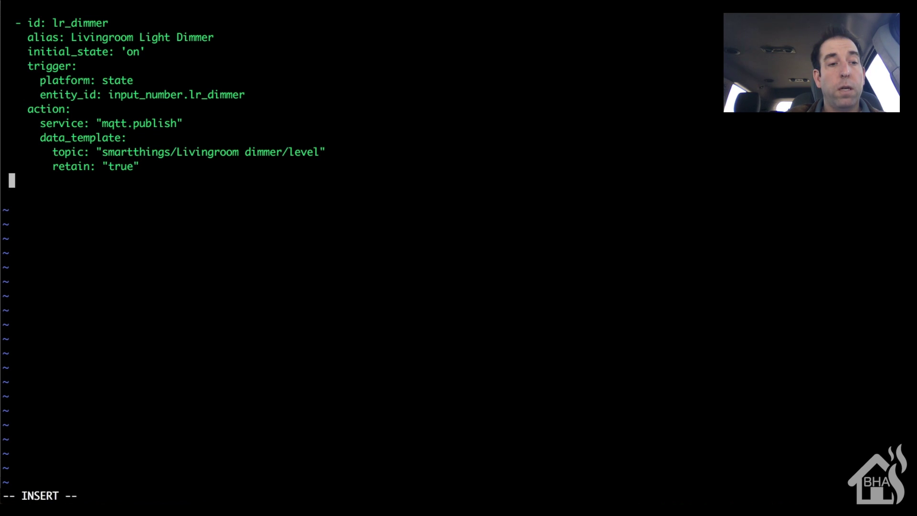
# - Begin a payload: line below retain with an opened template reading states("input_number.lr_dimmer", leaving the parenthesis unclosed
pyautogui.write('pa')
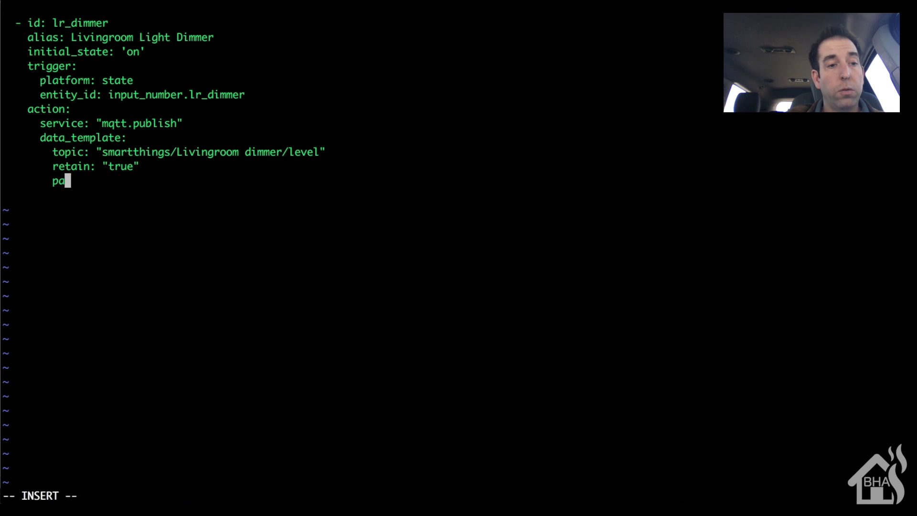
pyautogui.write('yload: "')
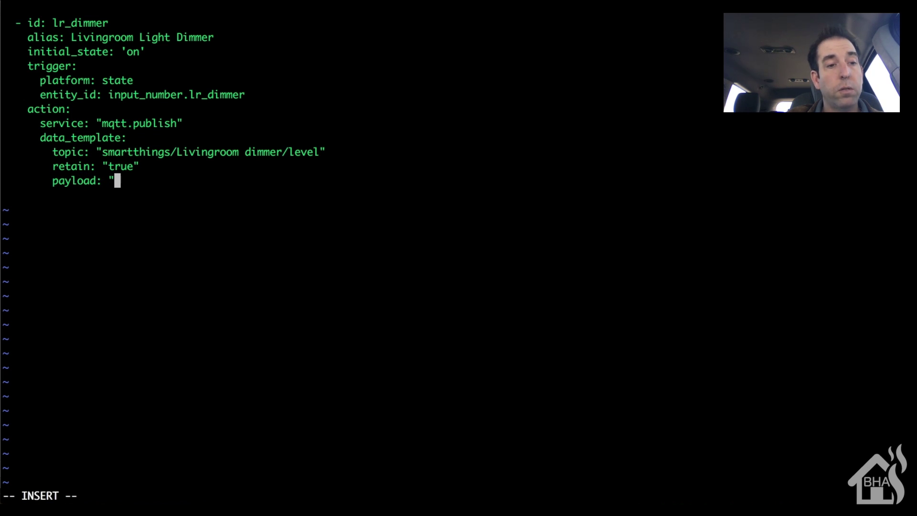
pyautogui.write('{{')
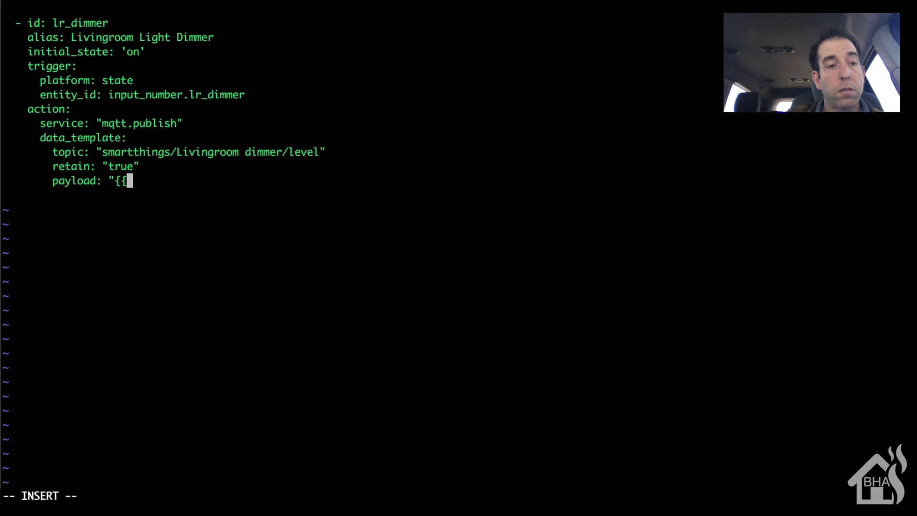
pyautogui.write('states')
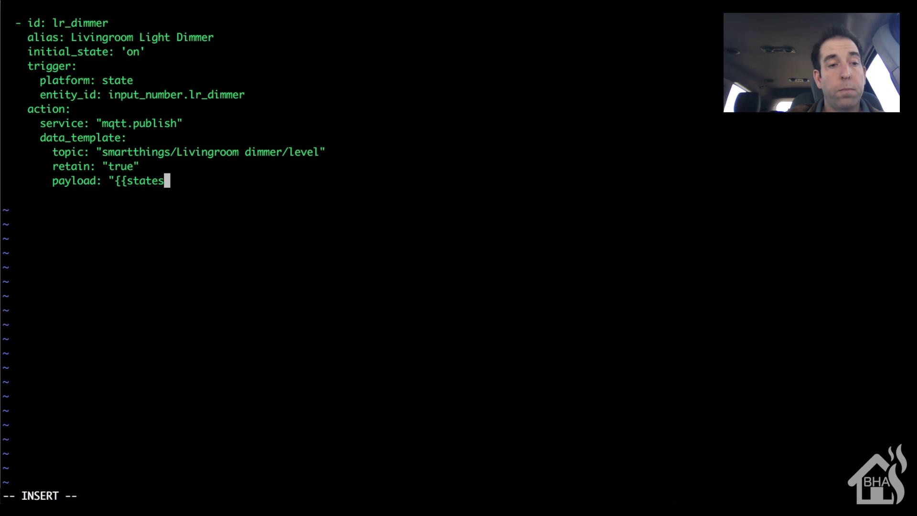
pyautogui.write('("in')
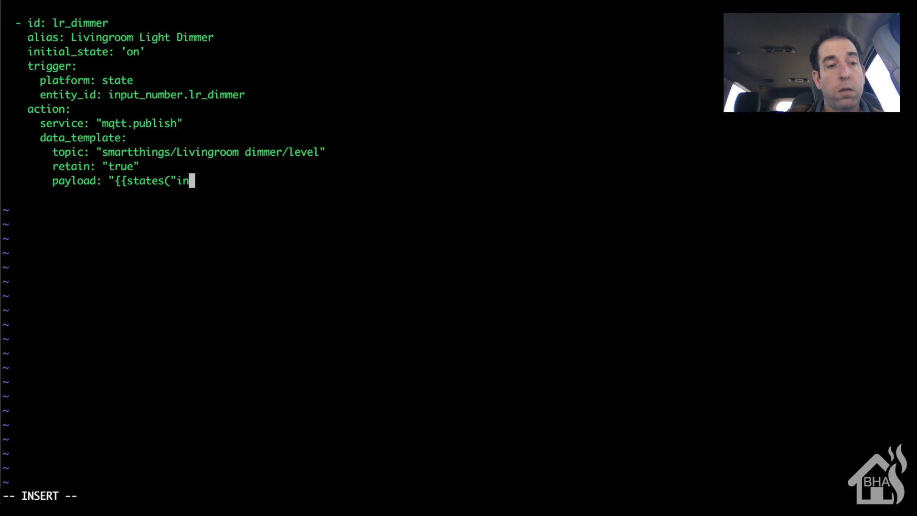
pyautogui.write('put+')
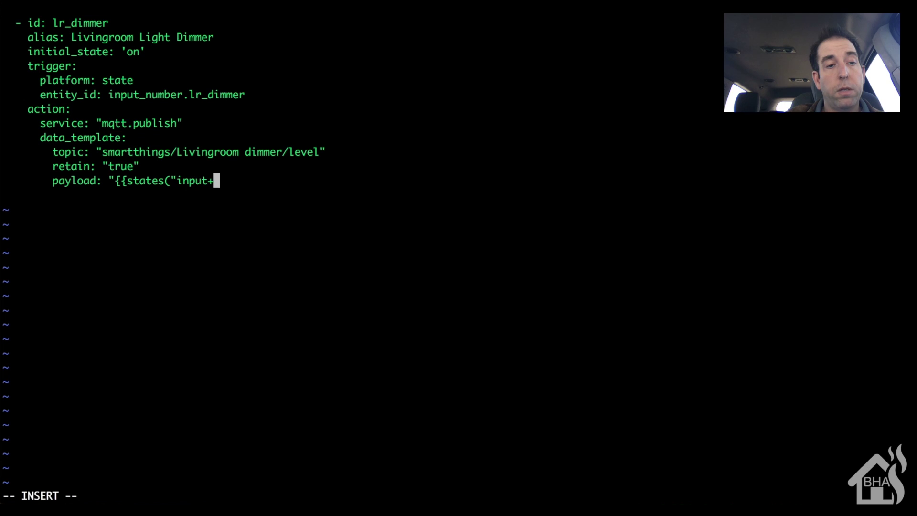
pyautogui.press('BackSpace')
pyautogui.write('_n')
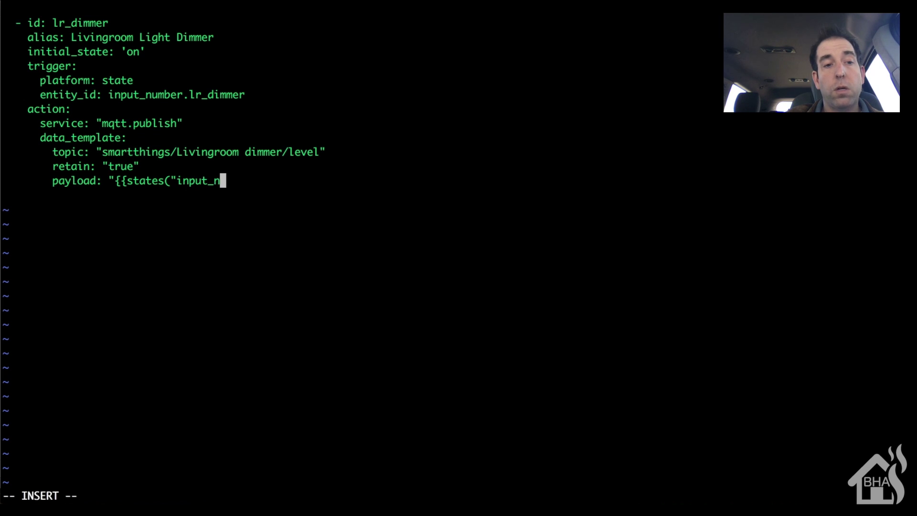
pyautogui.write('umber.lr')
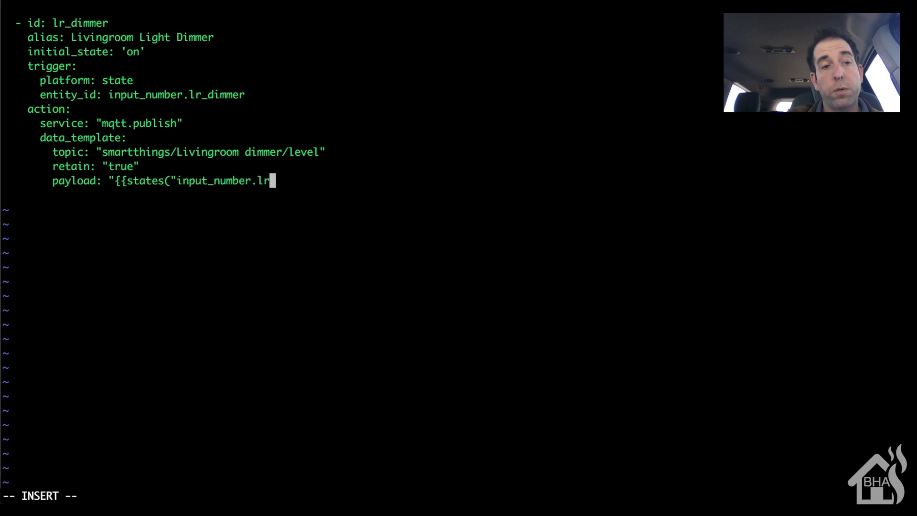
pyautogui.write('_dimmer')
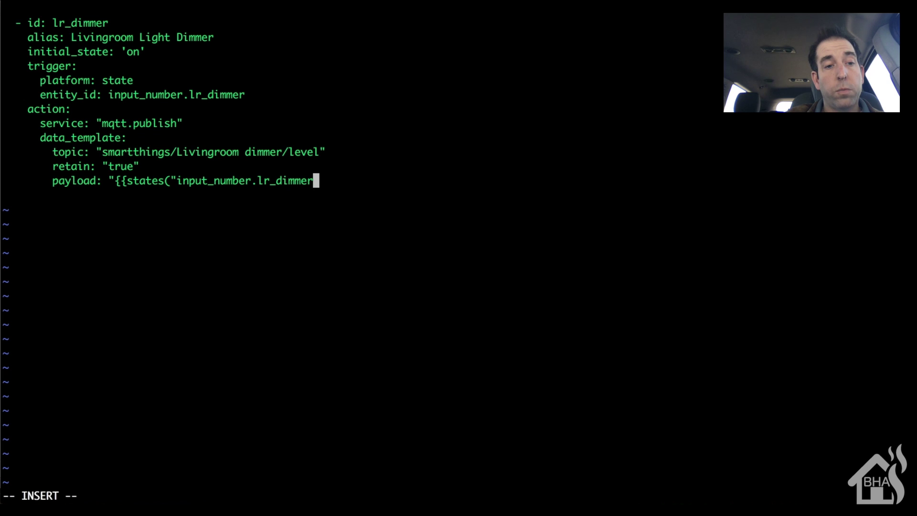
# - Complete the payload template by closing the states call, piping it through round(0) and closing the braces and quote
pyautogui.write('") |')
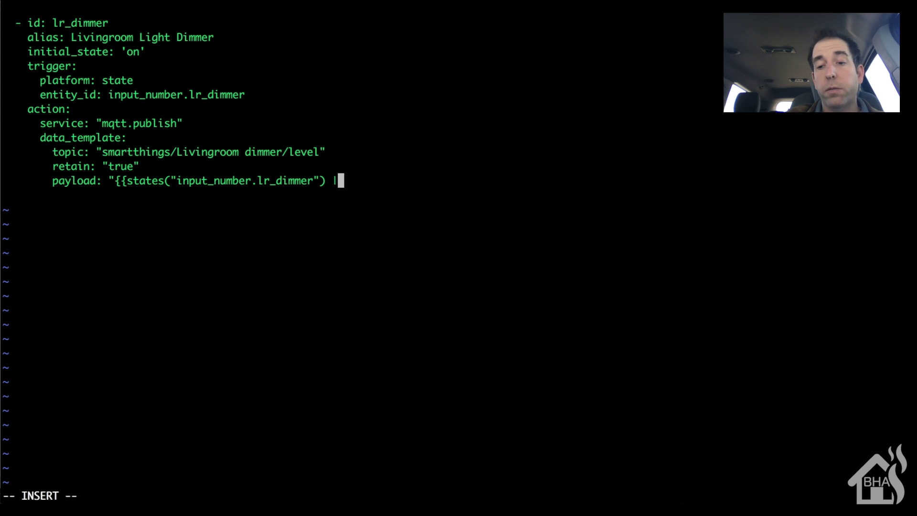
pyautogui.write(' round(')
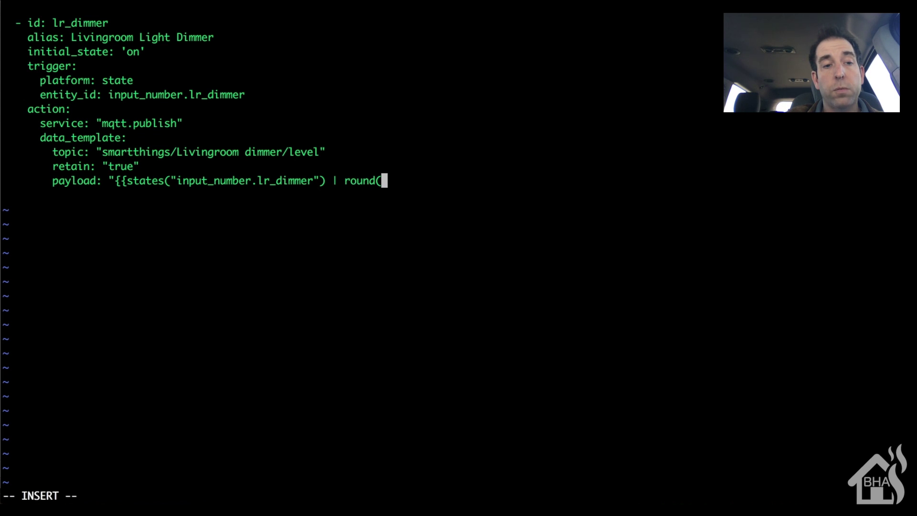
pyautogui.write('0)')
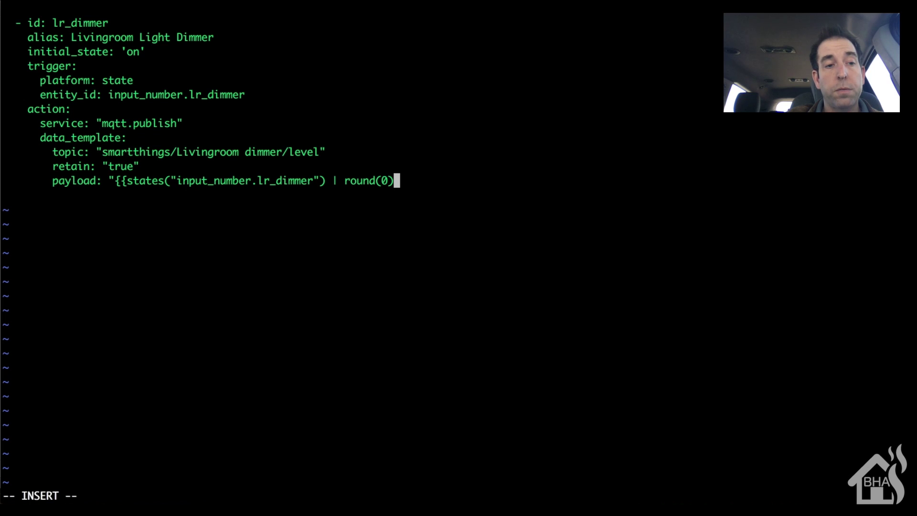
pyautogui.write('}}')
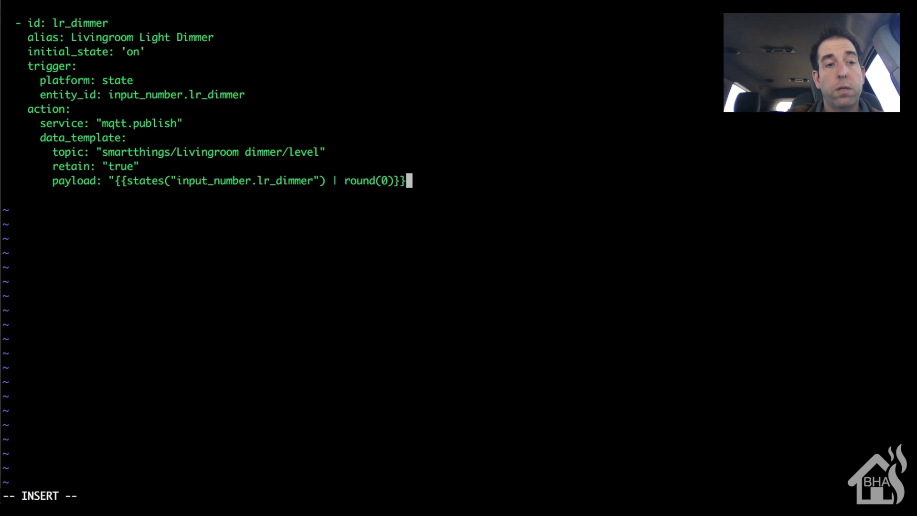
pyautogui.write('"')
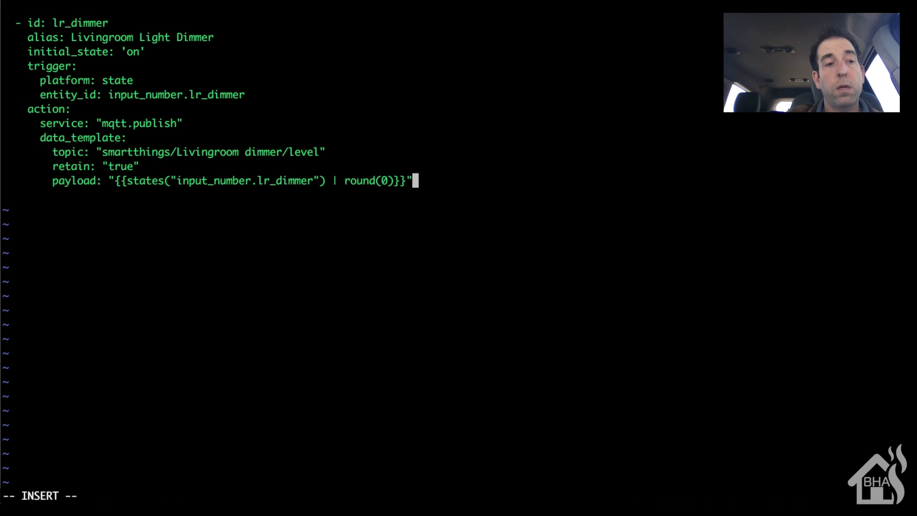
# - Save the livingroom.yaml automation file and quit the editor
pyautogui.press('Escape')
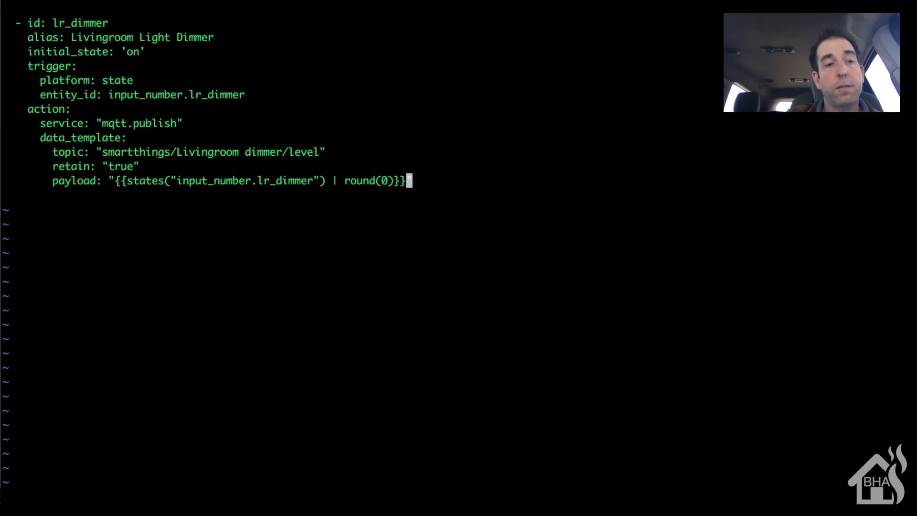
pyautogui.write(':wq!')
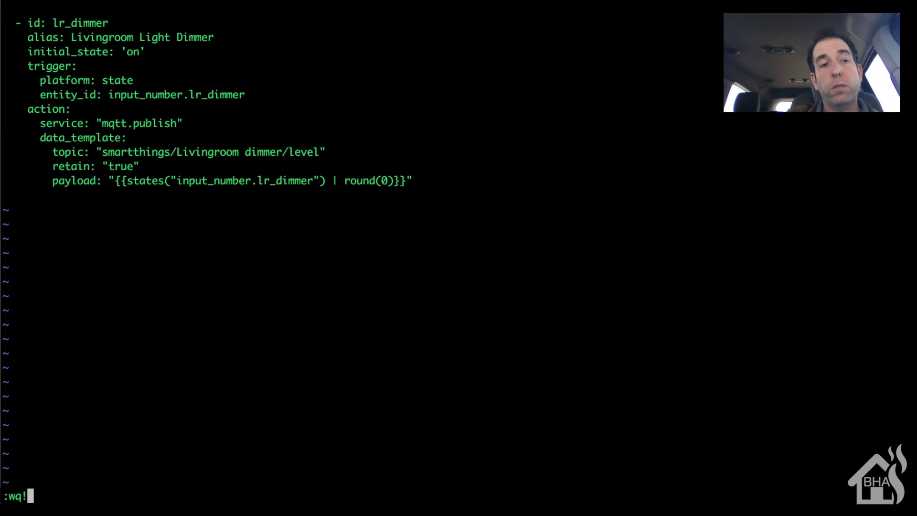
pyautogui.press('Return')
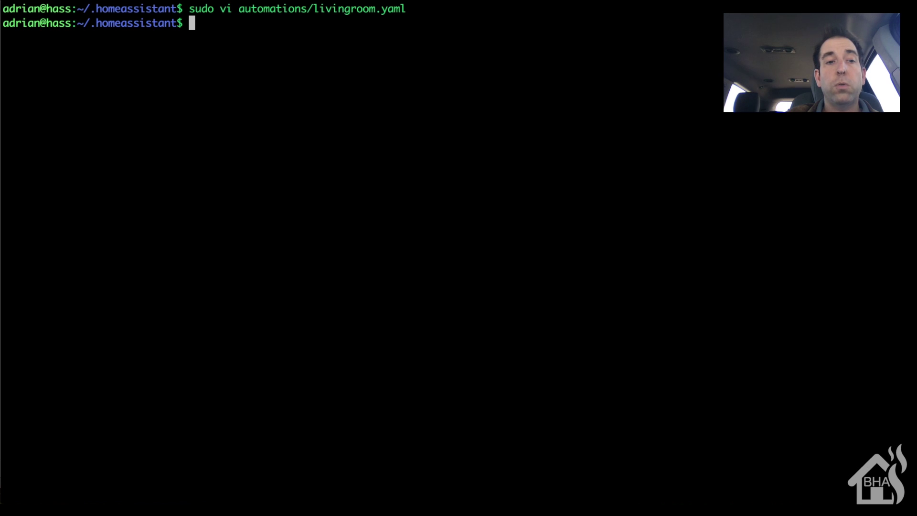
# - Restart the home-assistant service with sudo systemctl restart
pyautogui.write('sudo')
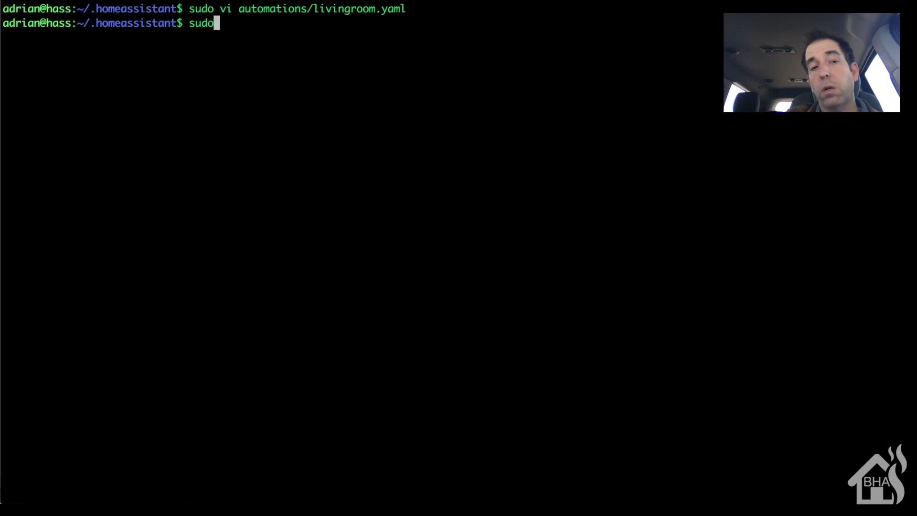
pyautogui.write(' systemctl re')
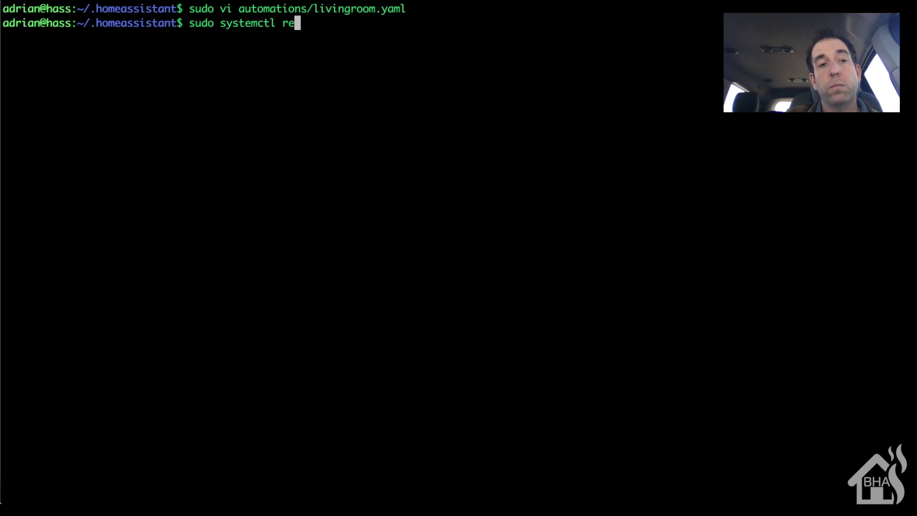
pyautogui.write('start home-as')
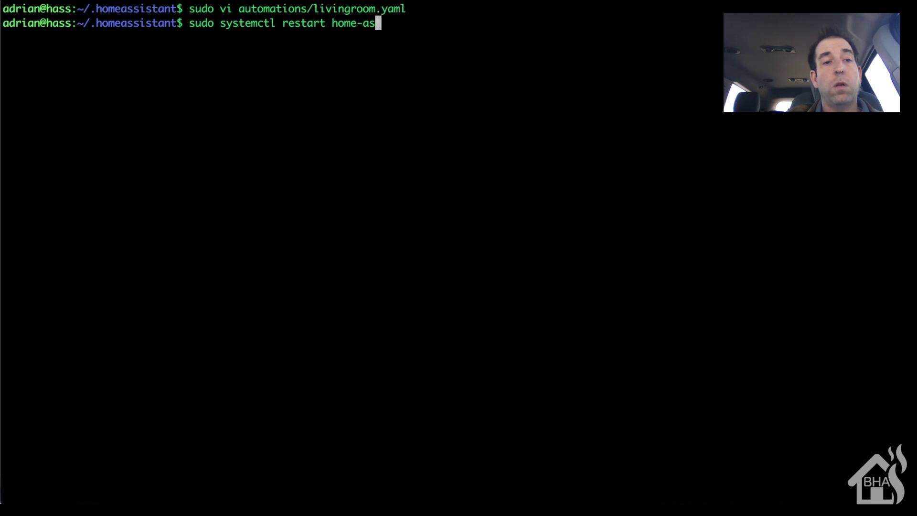
pyautogui.press('Tab')
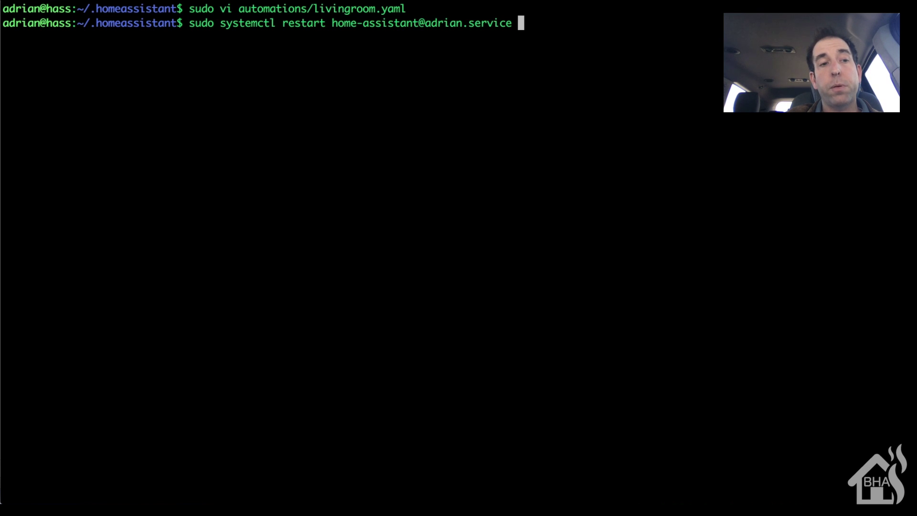
pyautogui.press('Return')
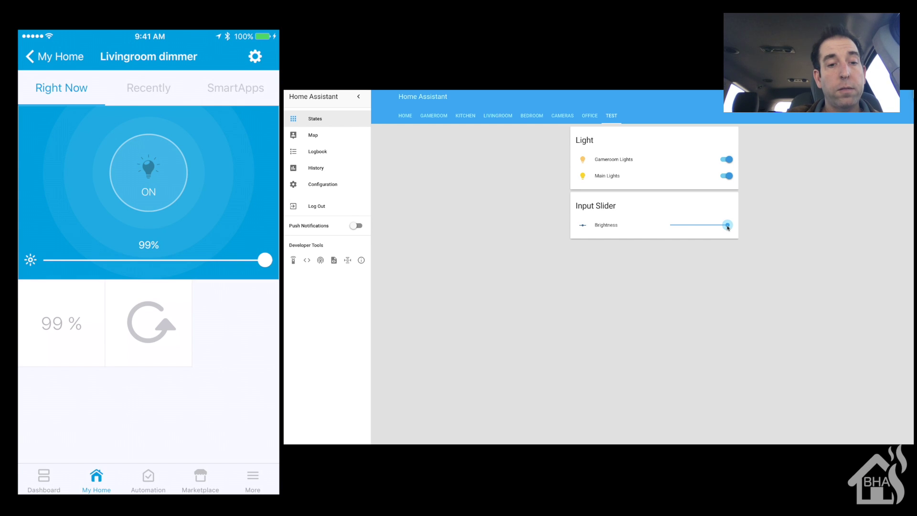
# - Switch to Home Assistant and test the Brightness slider by lowering it to about 51% and 25%, and raising it again
pyautogui.moveTo(727, 227); pyautogui.dragTo(700, 228)
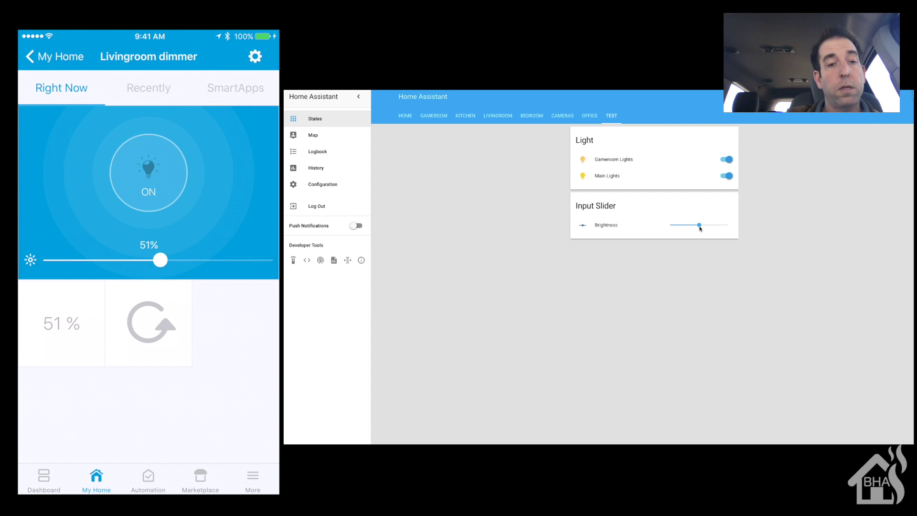
pyautogui.moveTo(700, 228); pyautogui.dragTo(685, 227)
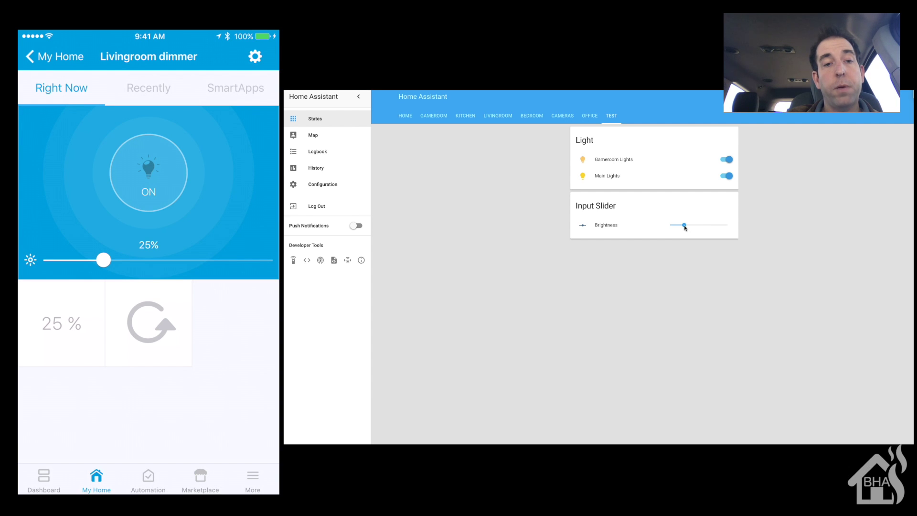
pyautogui.moveTo(685, 228); pyautogui.dragTo(714, 225)
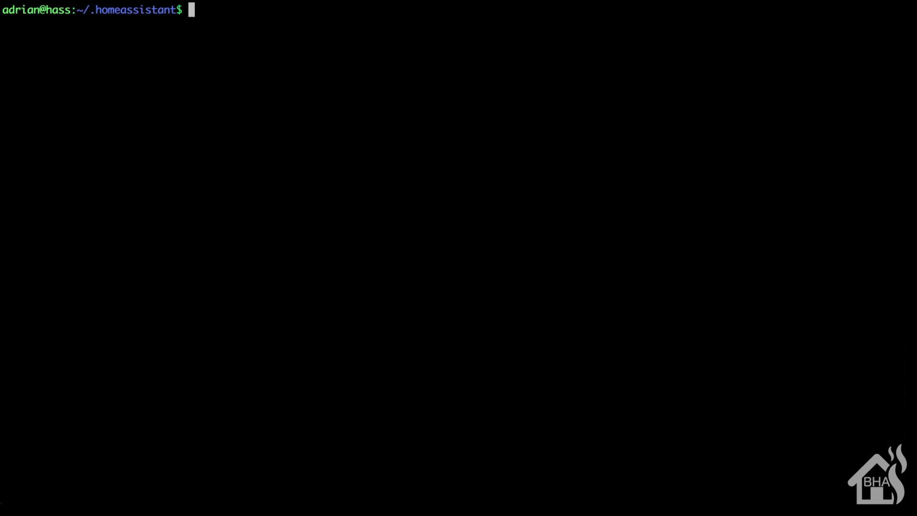
# - Switch back to the terminal, open light.yaml in vi with sudo and go to the end of the file
pyautogui.write('sudo vi light.yaml')
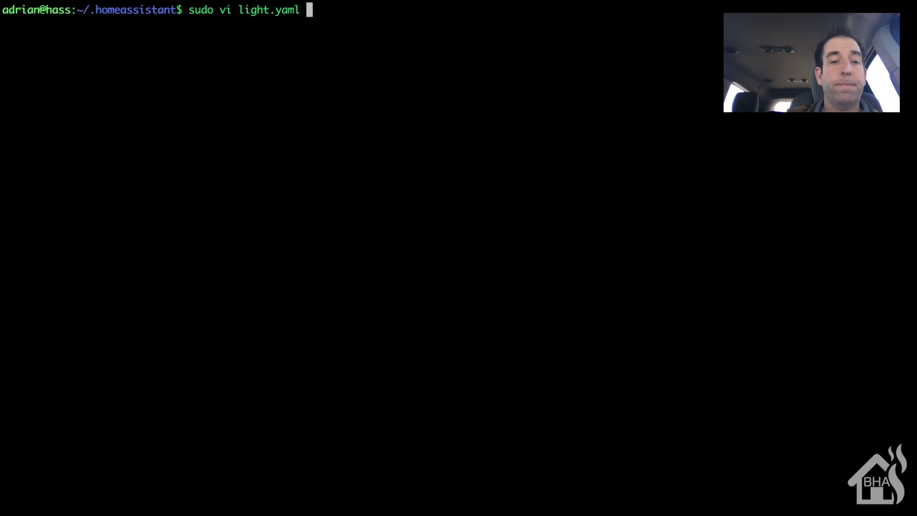
pyautogui.press('Return')
pyautogui.hotkey('shift', 'g')
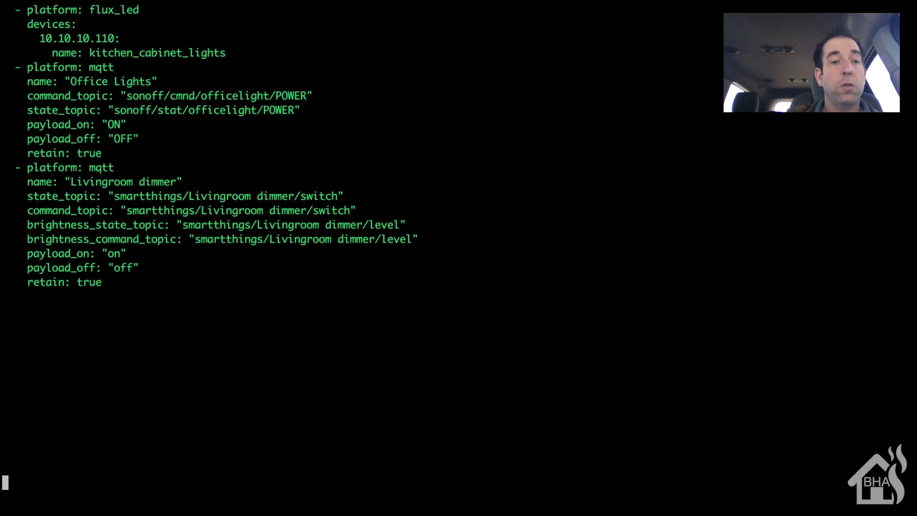
# - Add a "- platform: hue" entry directly below the Livingroom dimmer block, and start a new line
pyautogui.press('Up')
pyautogui.press('Up')
pyautogui.press('Up')
pyautogui.press('Up')
pyautogui.press('Up')
pyautogui.press('Up')
pyautogui.press('Up')
pyautogui.press('Up')
pyautogui.press('Up')
pyautogui.press('Up')
pyautogui.press('Up')
pyautogui.press('Up')
pyautogui.press('Up')
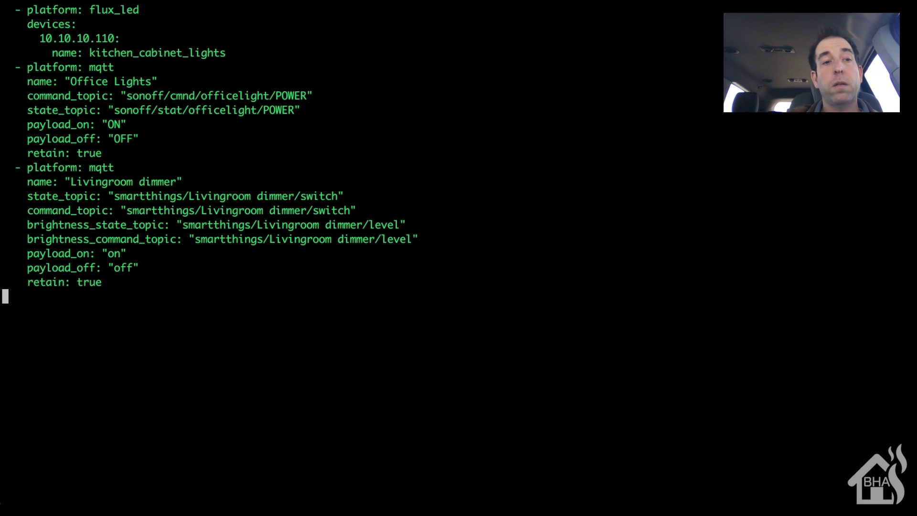
pyautogui.press('o')
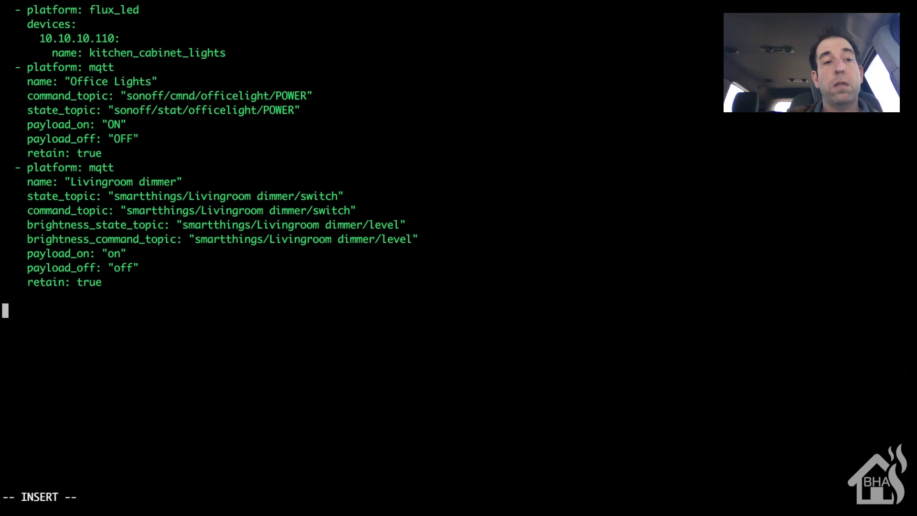
pyautogui.press('BackSpace')
pyautogui.write('- ')
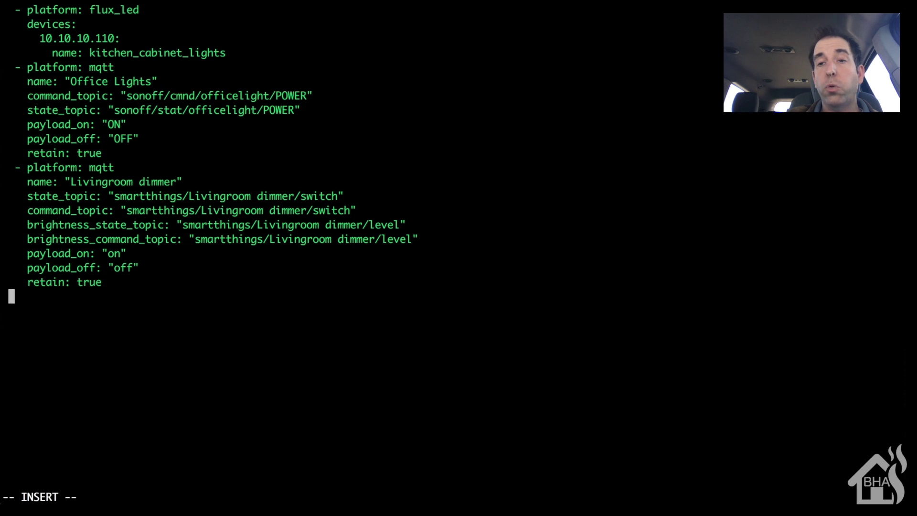
pyautogui.write('pla')
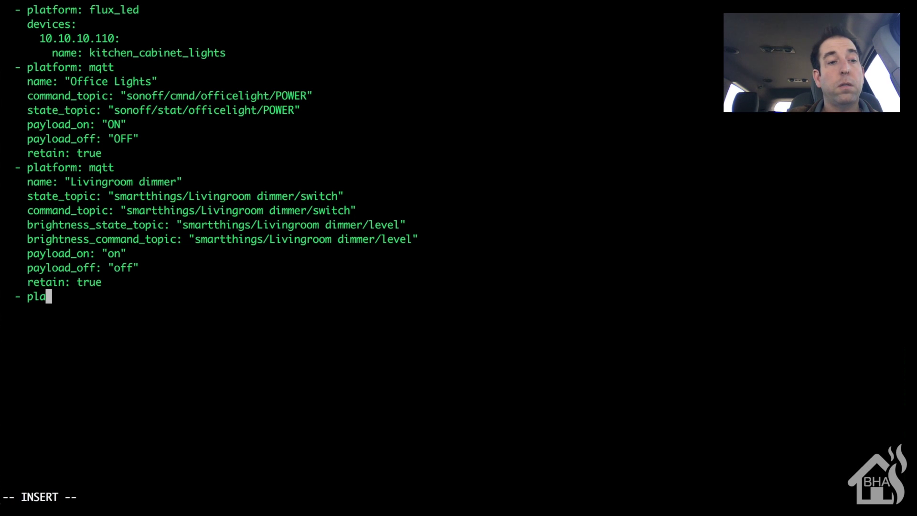
pyautogui.write('tform:')
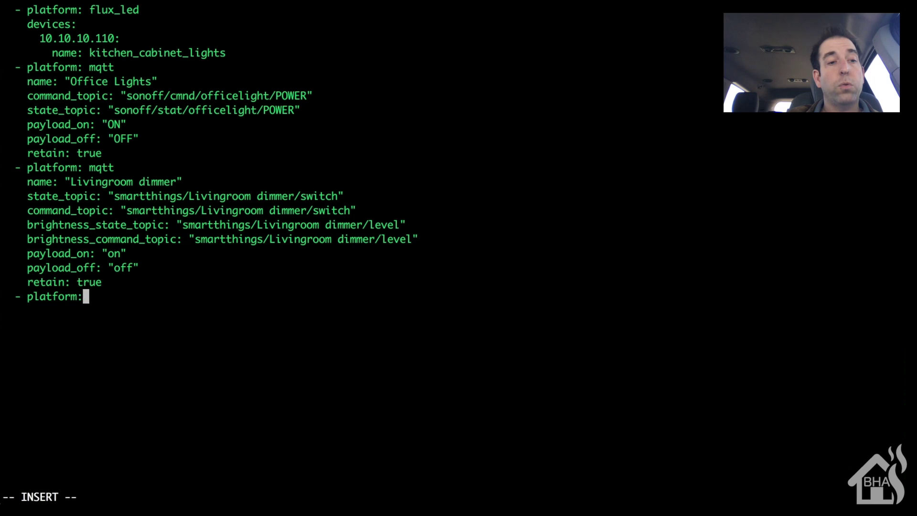
pyautogui.write(' hue')
pyautogui.press('Return')
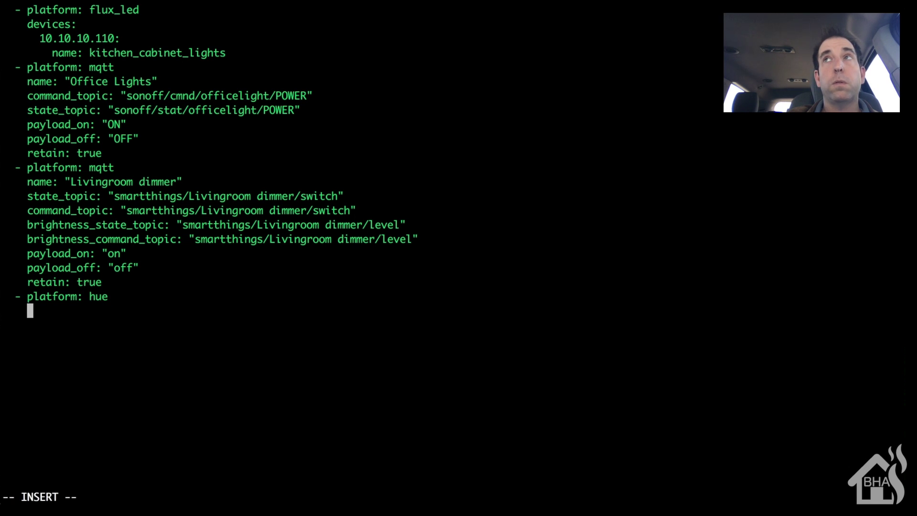
# - Set the hue platform's host to 10.10.10.113, then save light.yaml and exit vi
pyautogui.write('host: ')
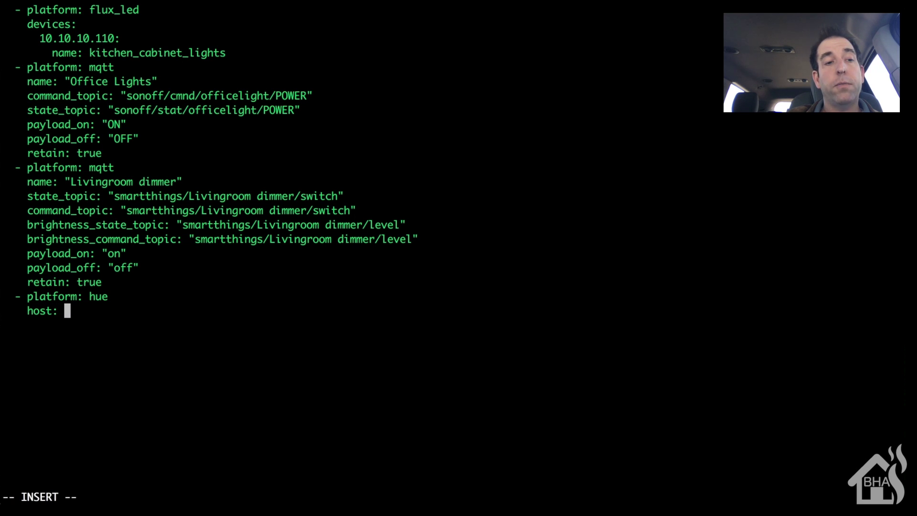
pyautogui.write('10.10.10.')
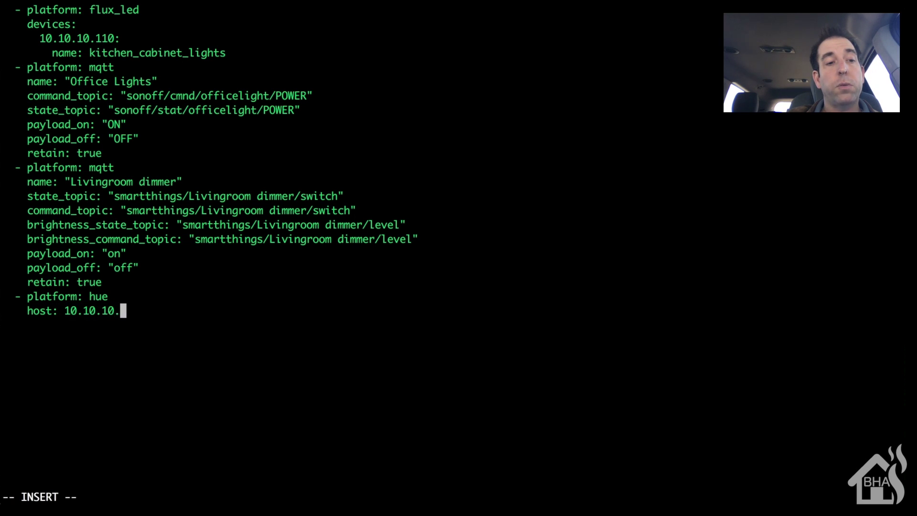
pyautogui.write('113')
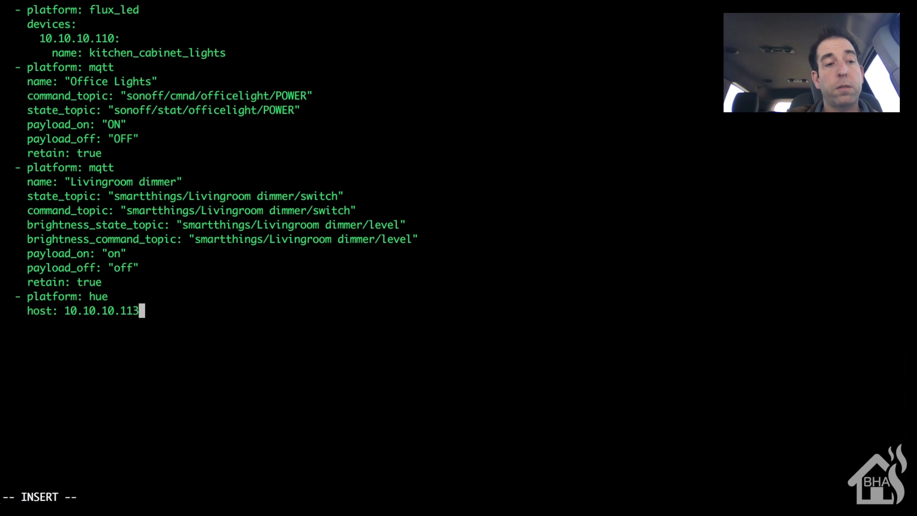
pyautogui.press('Escape')
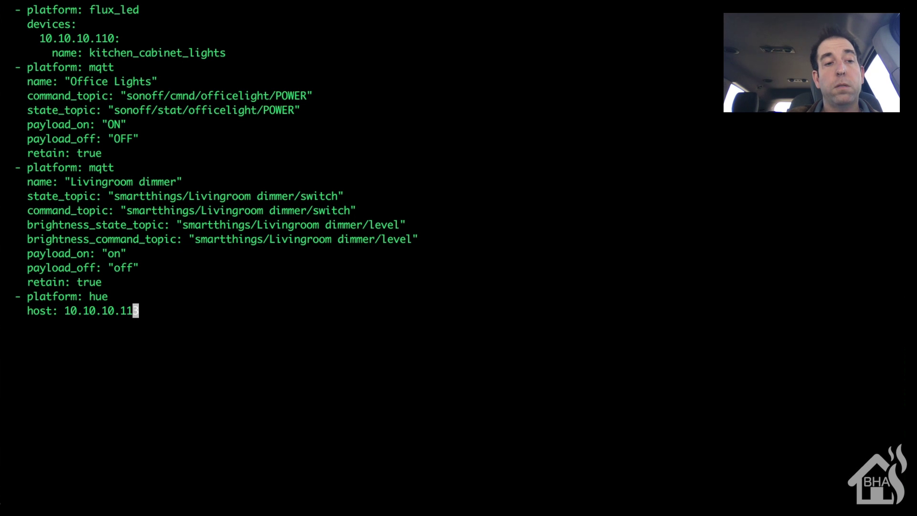
pyautogui.write(':w')
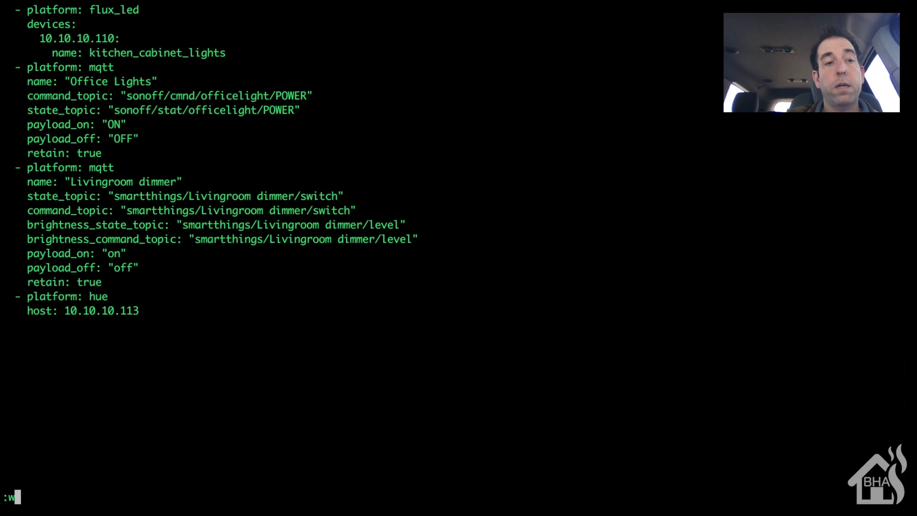
pyautogui.write('q!')
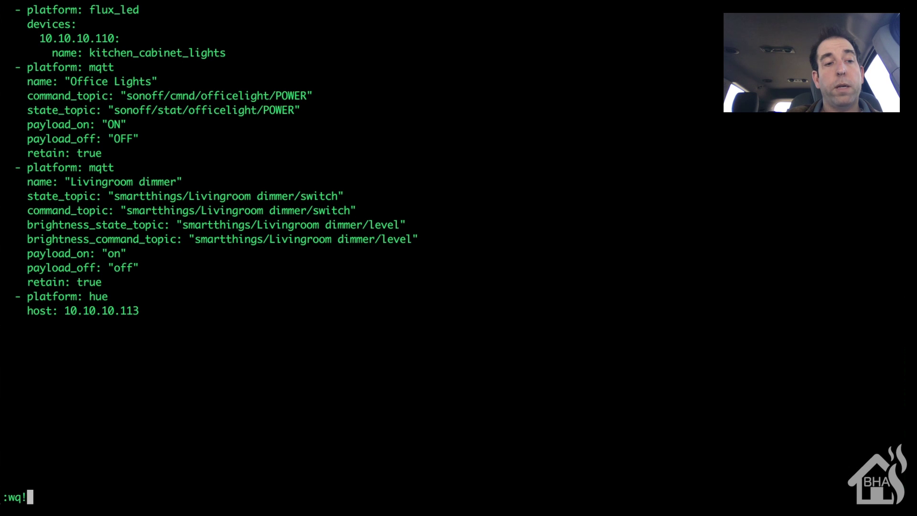
pyautogui.press('Return')
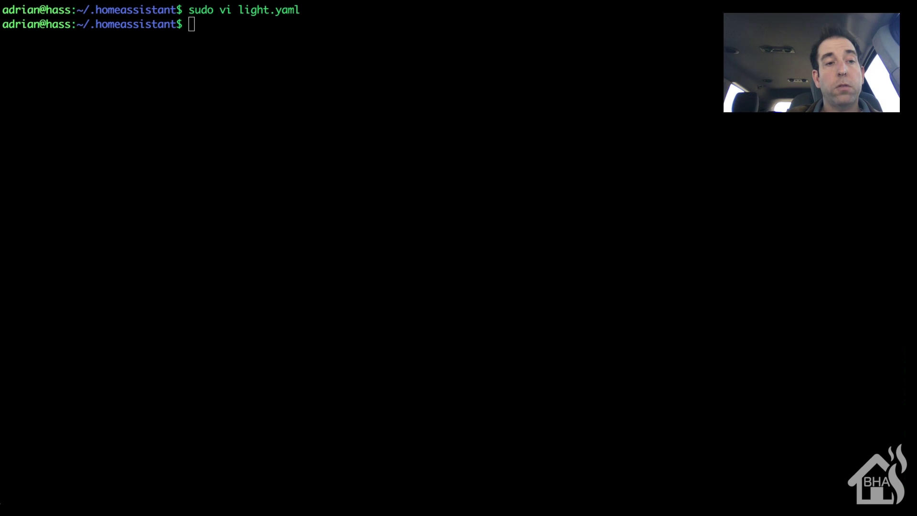
# - Open configuration.yaml in vi with sudo
pyautogui.click(219, 269)
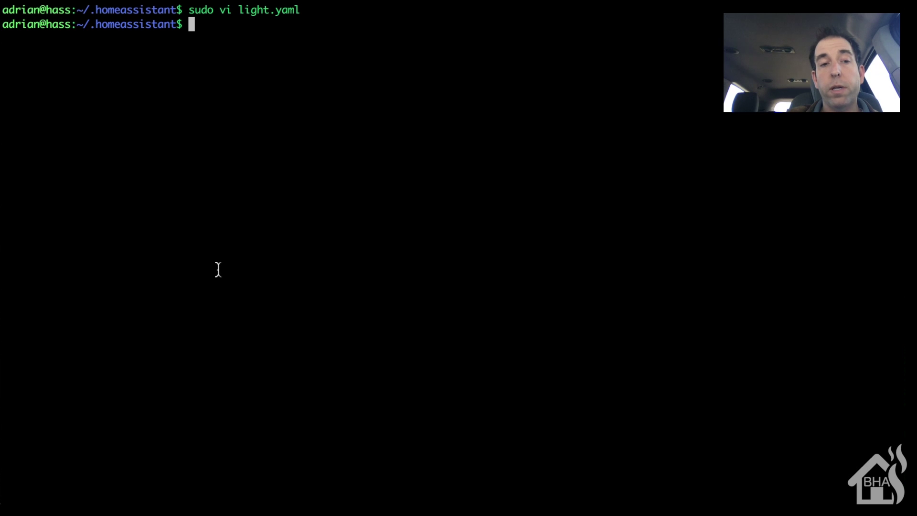
pyautogui.write('s')
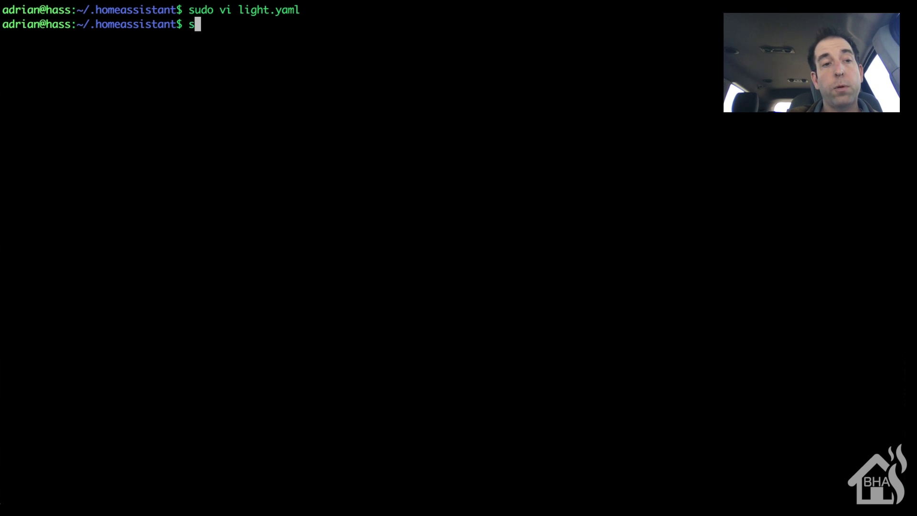
pyautogui.write('udo vi conf')
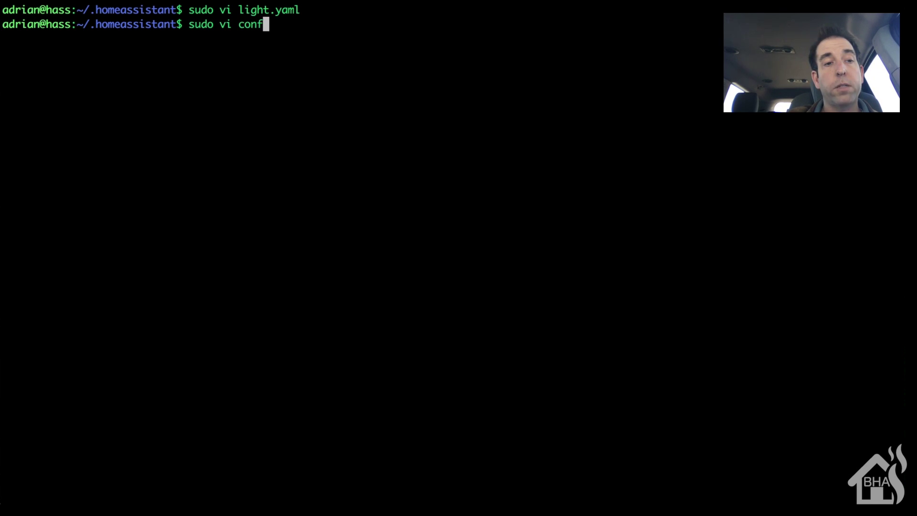
pyautogui.write('ig')
pyautogui.press('Tab')
pyautogui.press('Return')
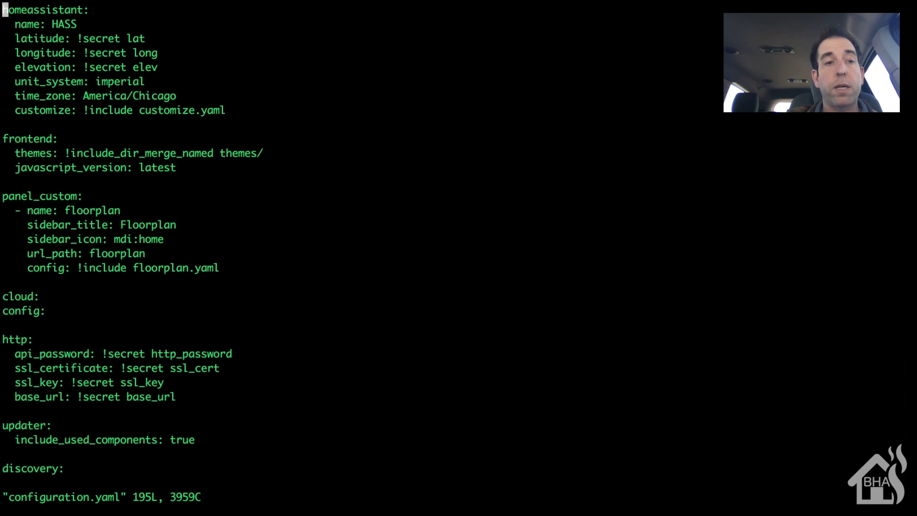
# - Add a gr_dimmer entry named "GR Brightness" under input_number, directly below the lr_dimmer block
pyautogui.press('G')
pyautogui.press('Up')
pyautogui.press('Up')
pyautogui.press('Up')
pyautogui.press('Up')
pyautogui.press('Up')
pyautogui.press('Up')
pyautogui.press('Up')
pyautogui.press('Up')
pyautogui.press('Up')
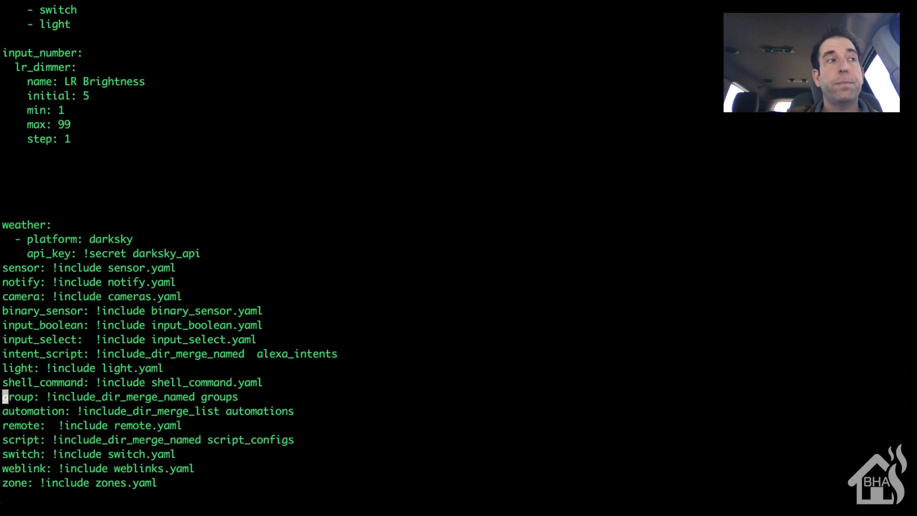
pyautogui.press('Up')
pyautogui.press('Up')
pyautogui.press('Up')
pyautogui.press('Up')
pyautogui.press('Up')
pyautogui.press('Up')
pyautogui.press('Up')
pyautogui.press('Up')
pyautogui.press('Up')
pyautogui.press('Up')
pyautogui.press('Up')
pyautogui.press('Up')
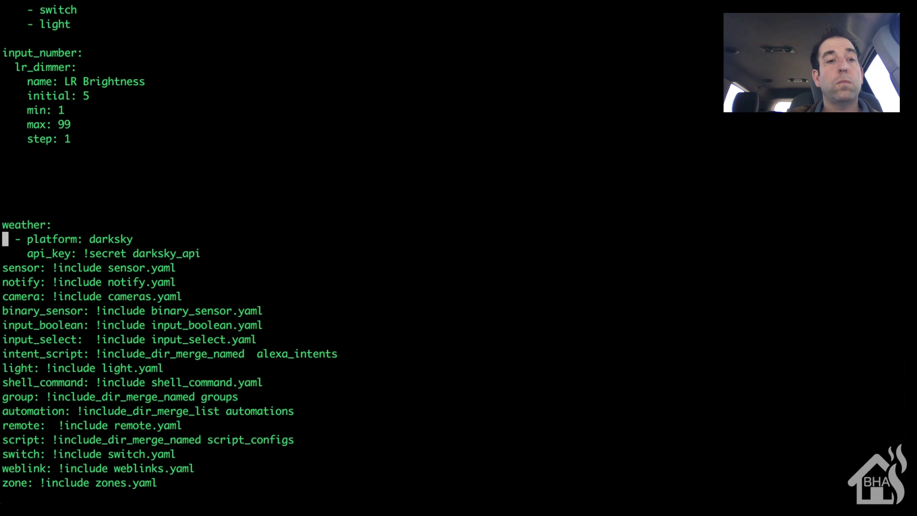
pyautogui.press('Up')
pyautogui.press('Up')
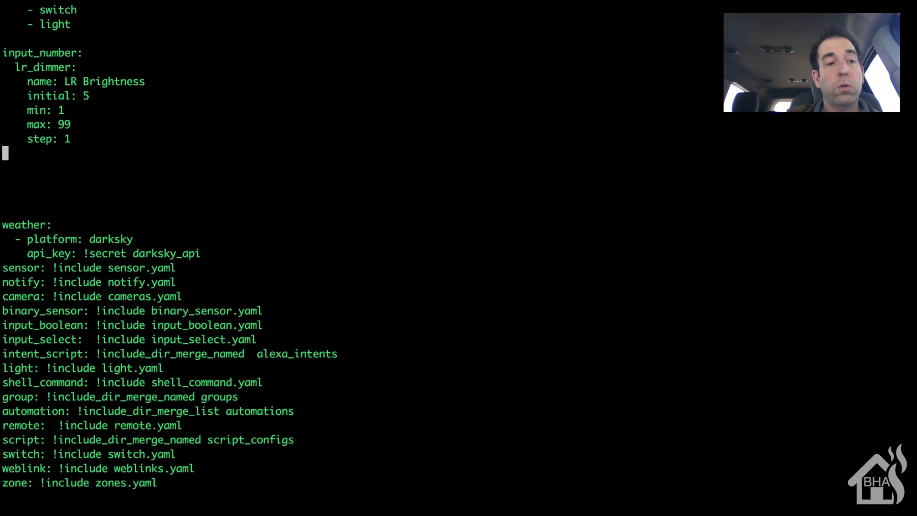
pyautogui.write('i  gr')
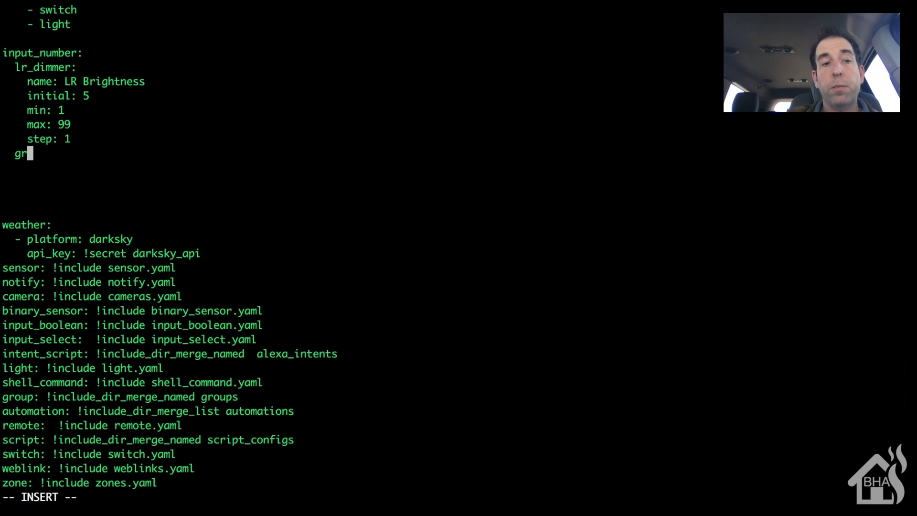
pyautogui.write('_dim')
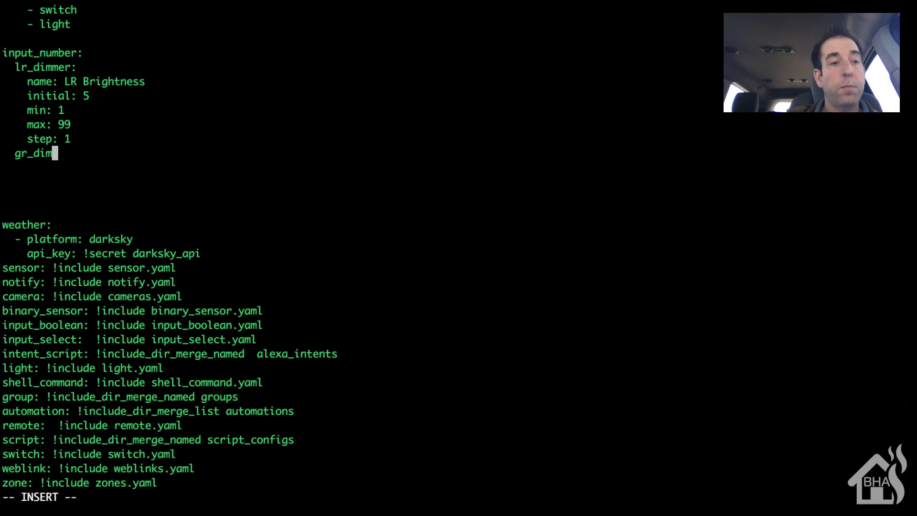
pyautogui.write('mer:')
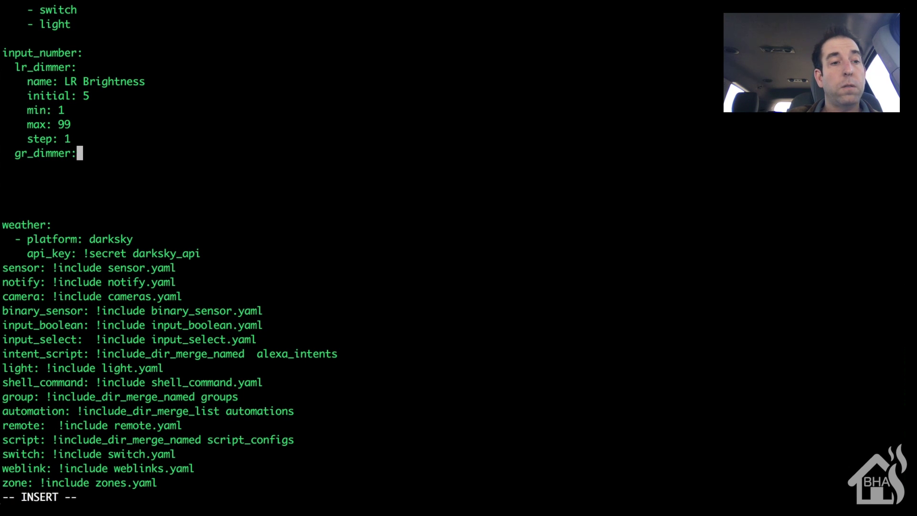
pyautogui.press('Return')
pyautogui.write('nam')
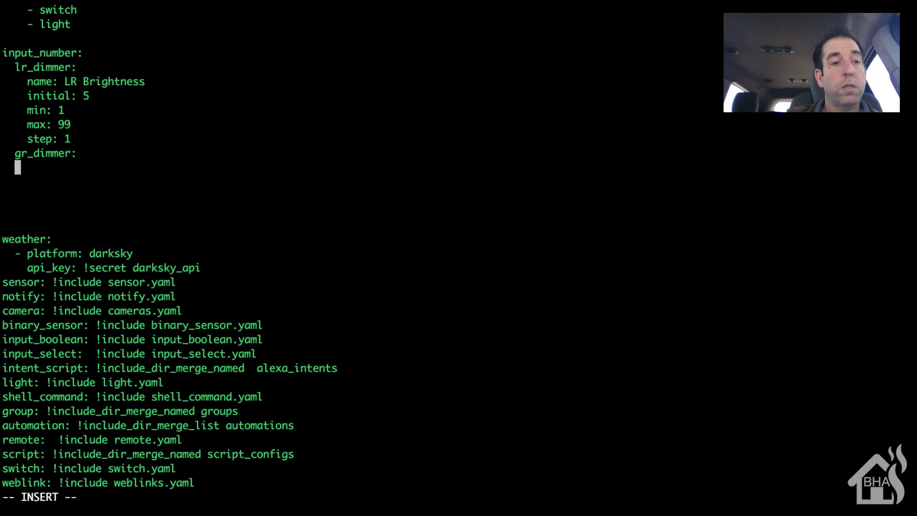
pyautogui.write('e:')
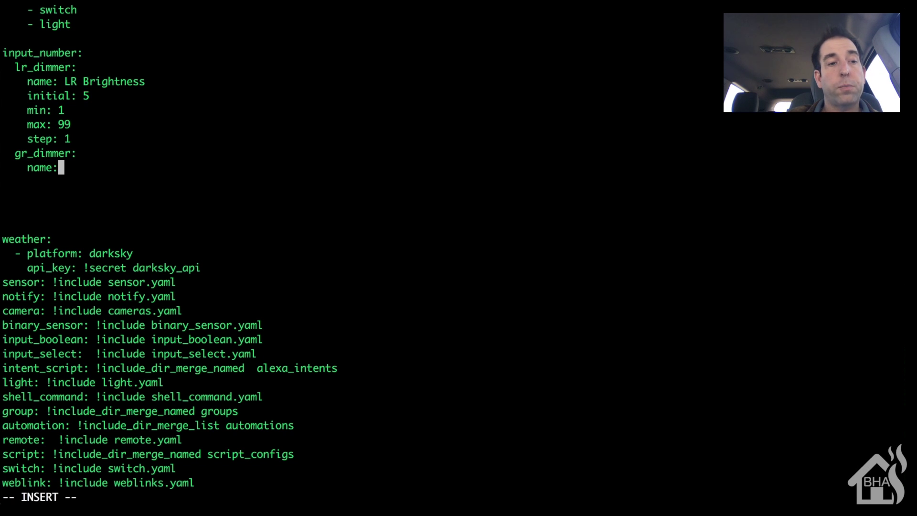
pyautogui.write(' GR ')
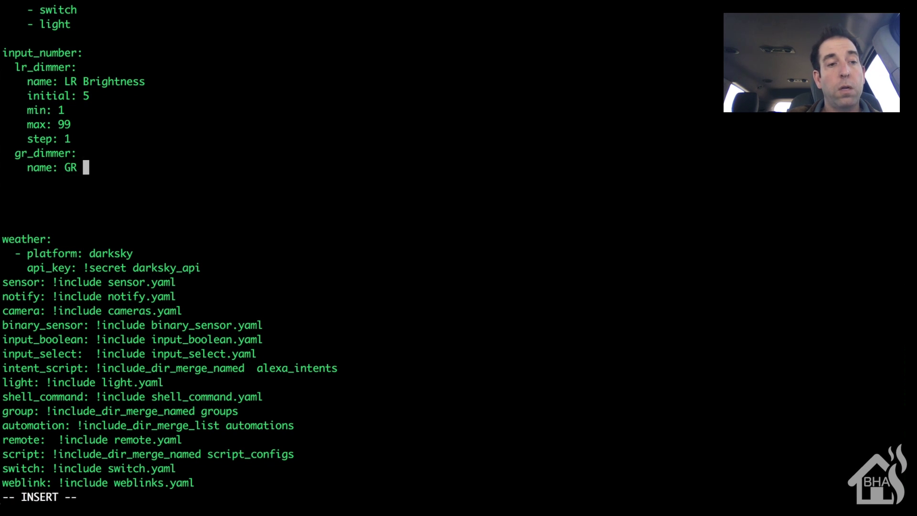
pyautogui.write('Brightness')
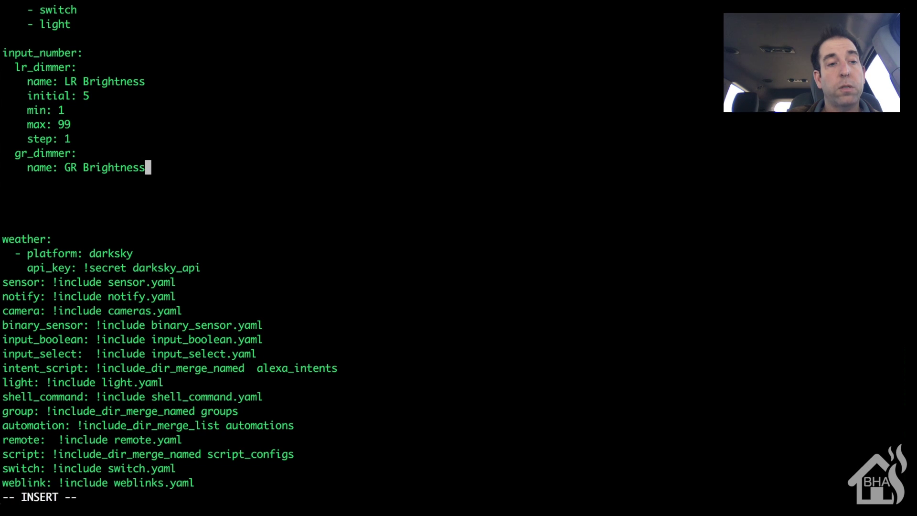
# - Give gr_dimmer the values initial: 5, min: 1, max: 254 and step: 1, each on its own line
pyautogui.press('Return')
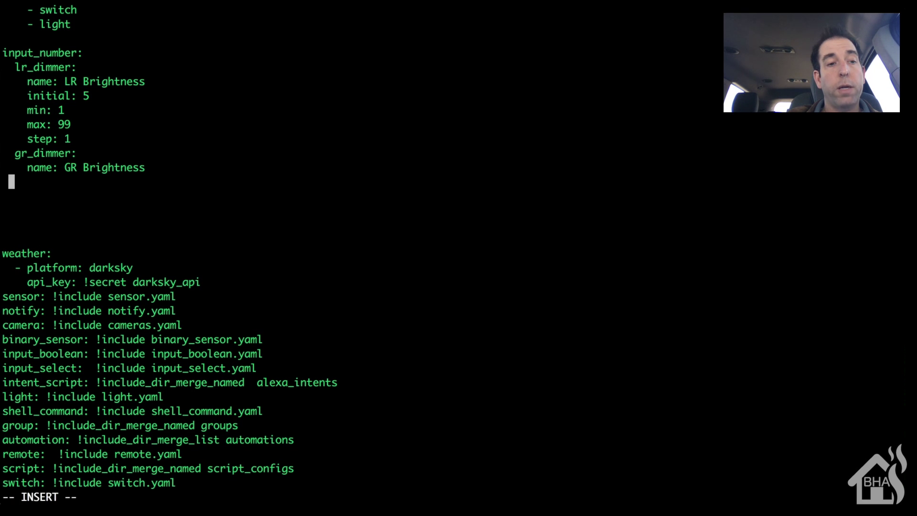
pyautogui.write('ini')
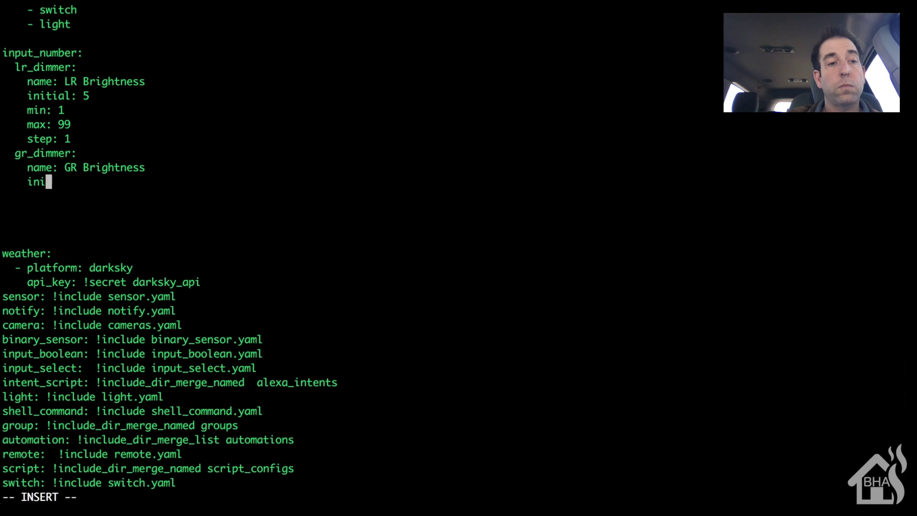
pyautogui.write('tial: 5')
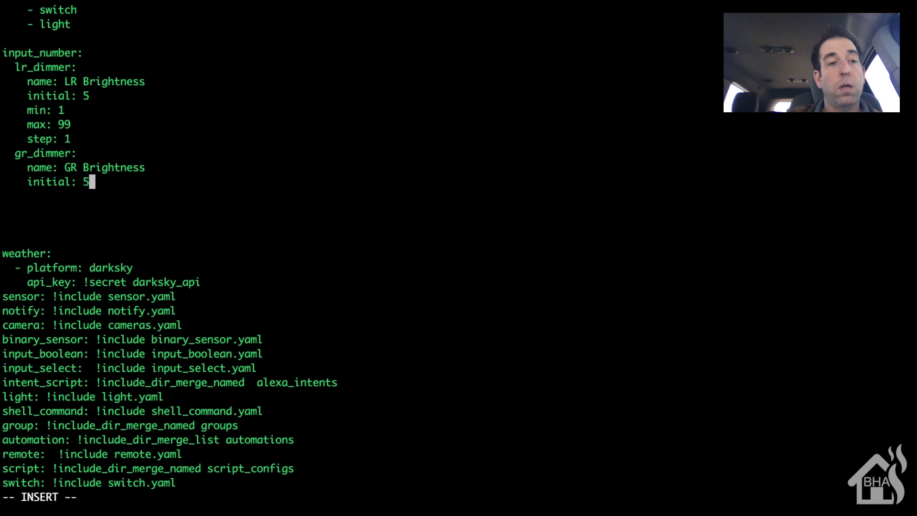
pyautogui.press('Return')
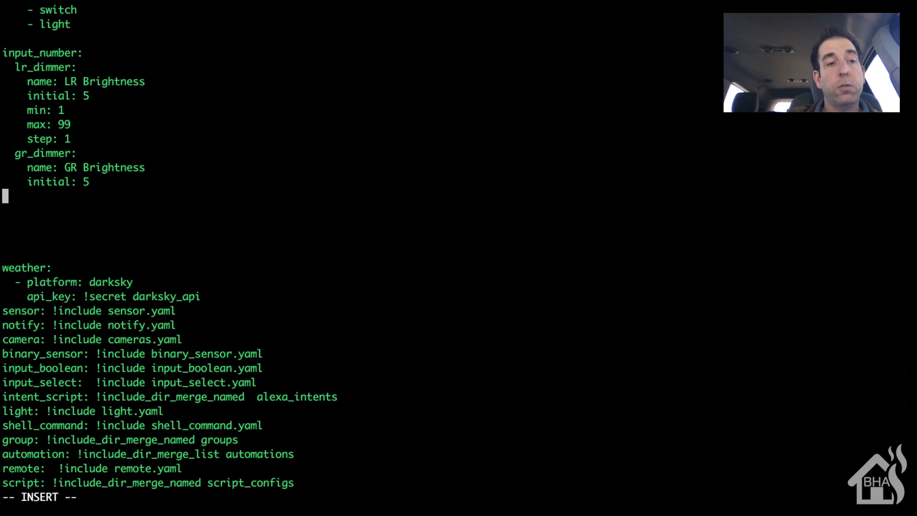
pyautogui.write('n')
pyautogui.write('in')
pyautogui.write(': 1')
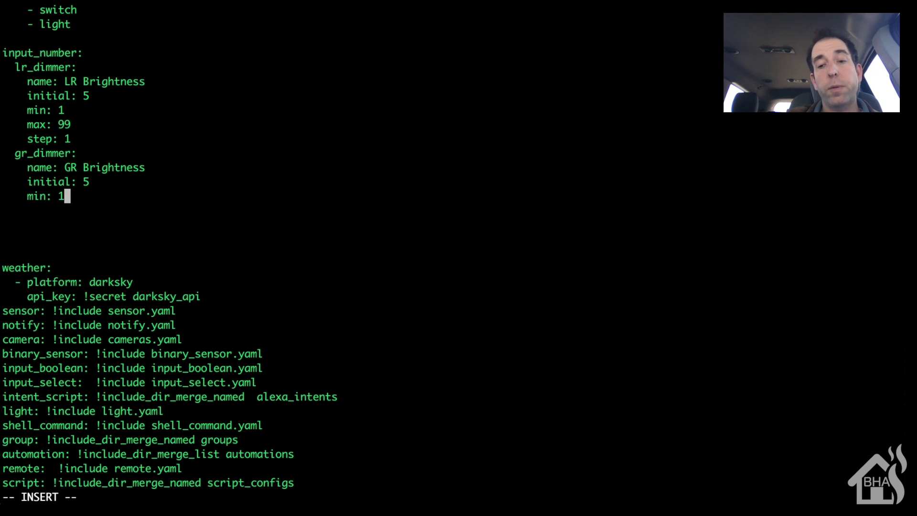
pyautogui.press('Return')
pyautogui.write('max')
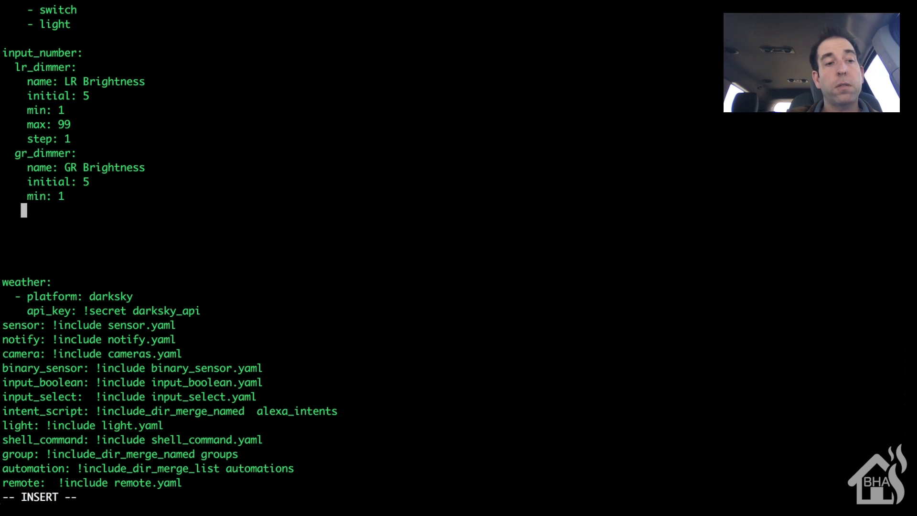
pyautogui.write(': 254')
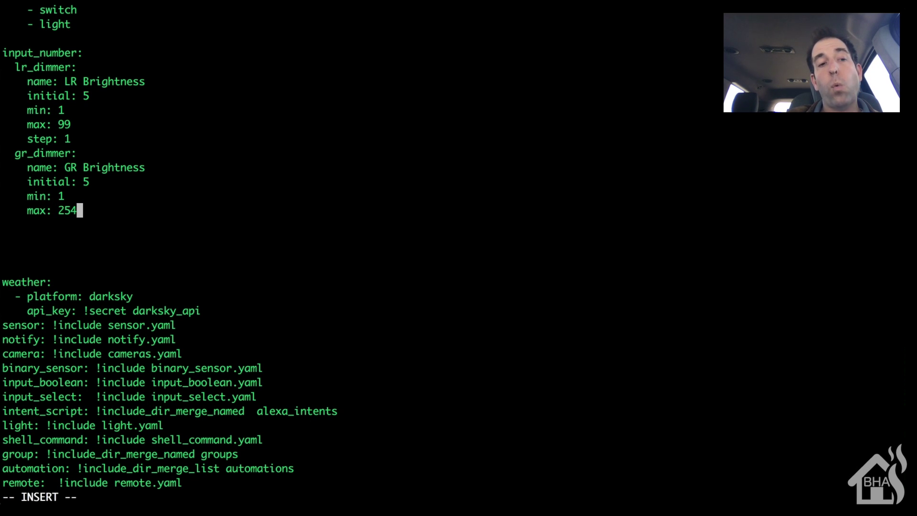
pyautogui.press('Return')
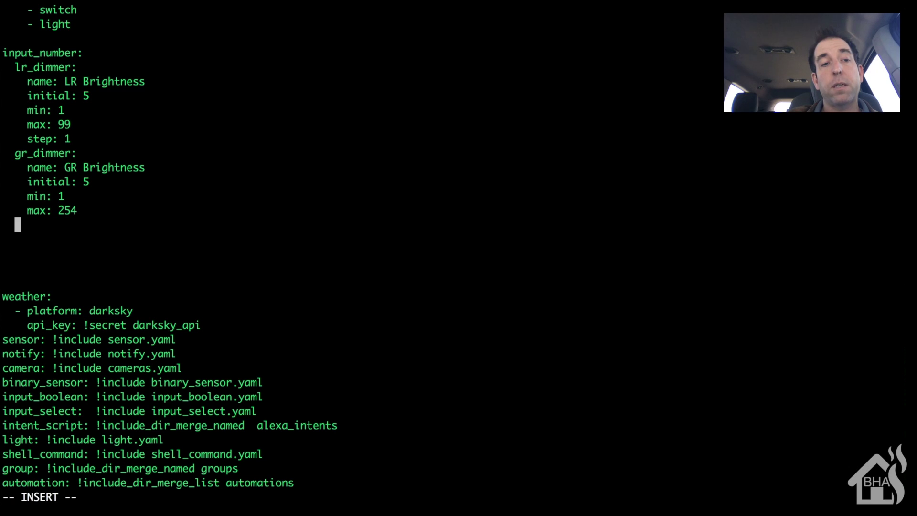
pyautogui.write('step: 1')
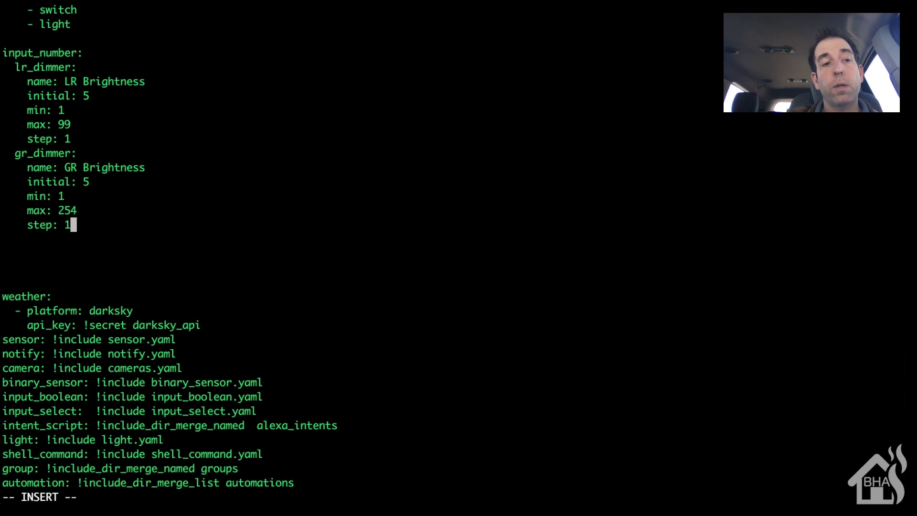
# - Save configuration.yaml and exit vi
pyautogui.press('Escape')
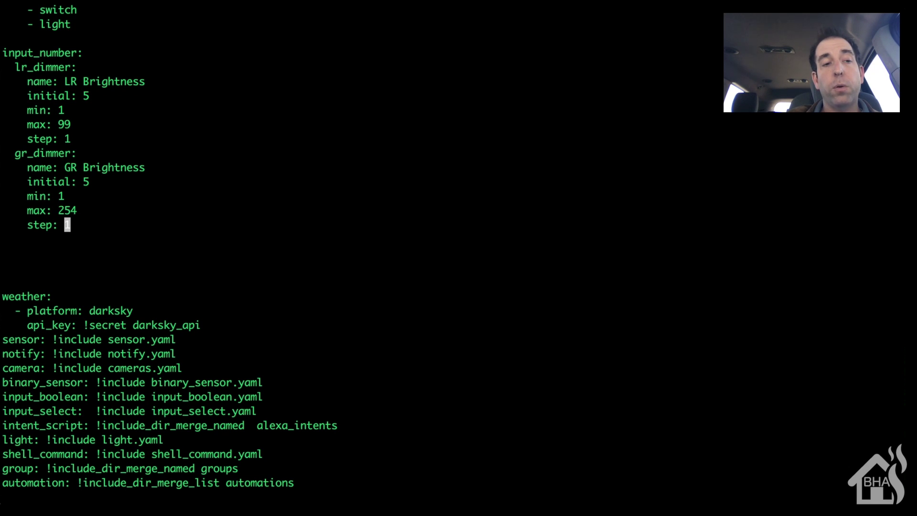
pyautogui.write(':')
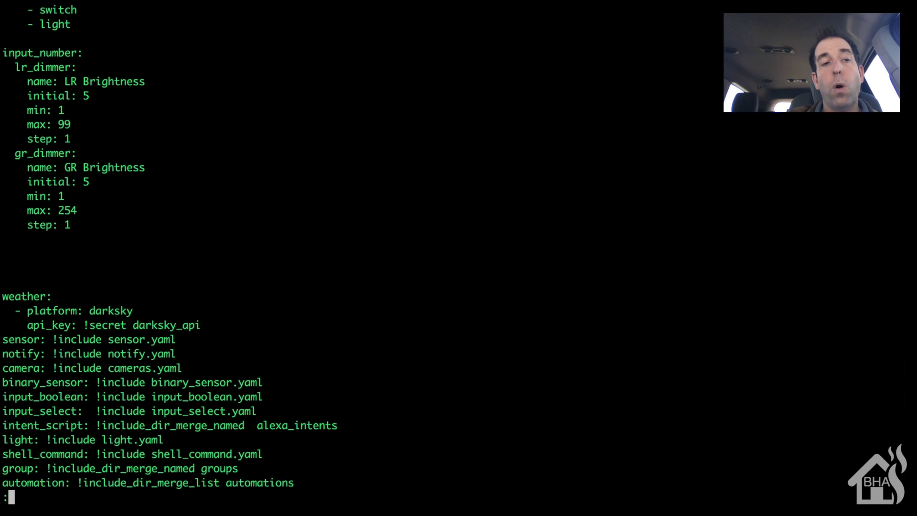
pyautogui.write('wq!')
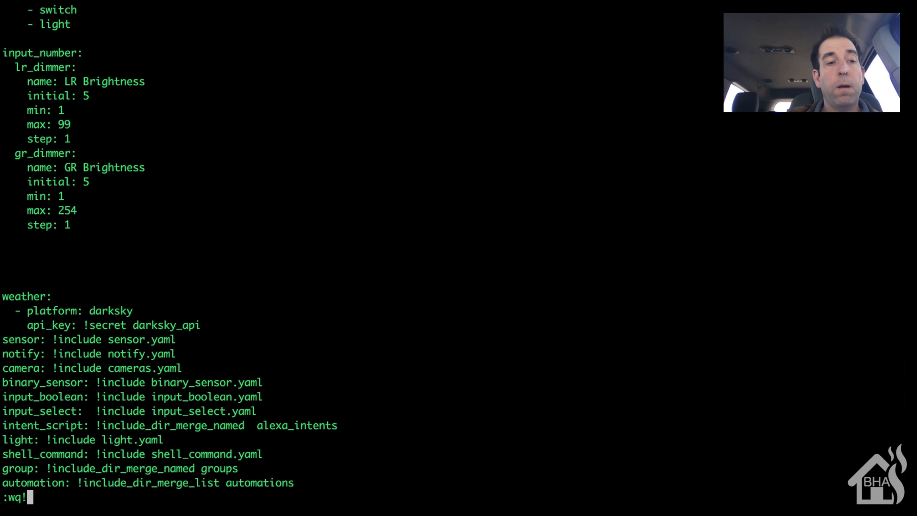
pyautogui.press('Return')
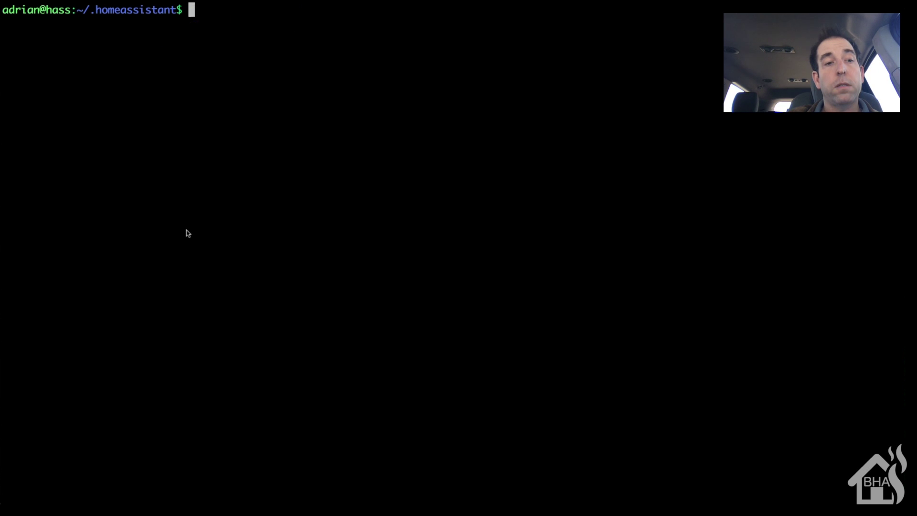
# - Open automations/gameroom.yaml in vi with sudo
pyautogui.write('s')
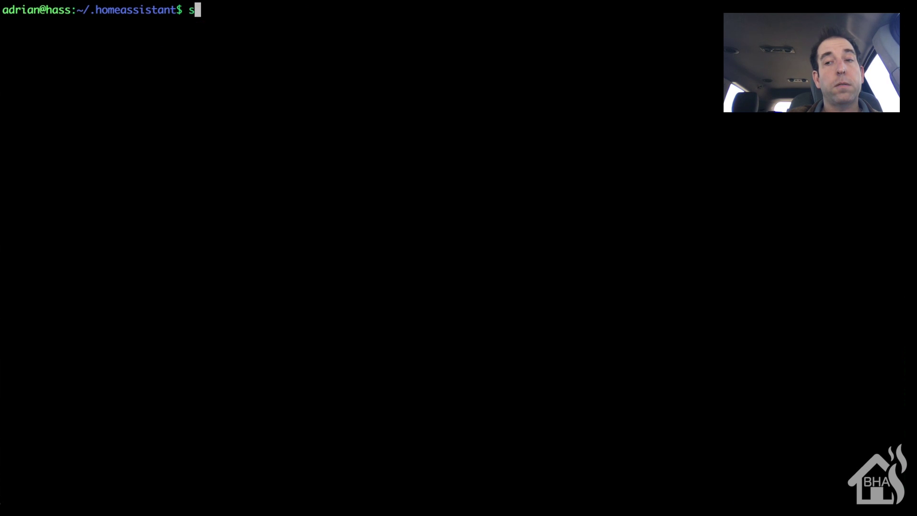
pyautogui.write('udo vi ')
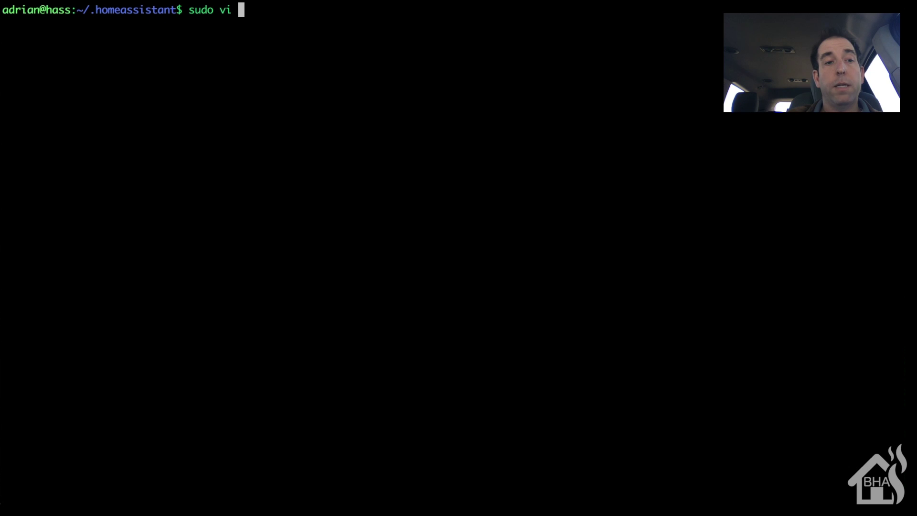
pyautogui.write('automations/')
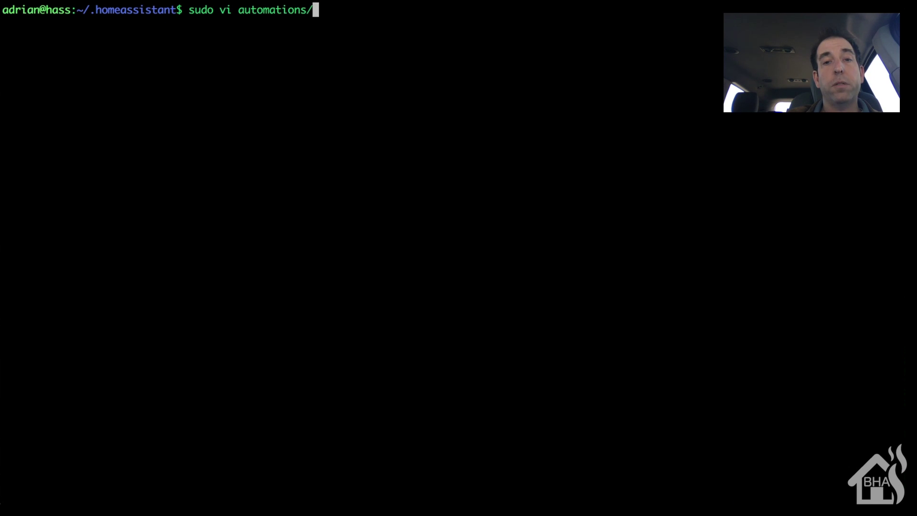
pyautogui.write('gam')
pyautogui.press('Tab')
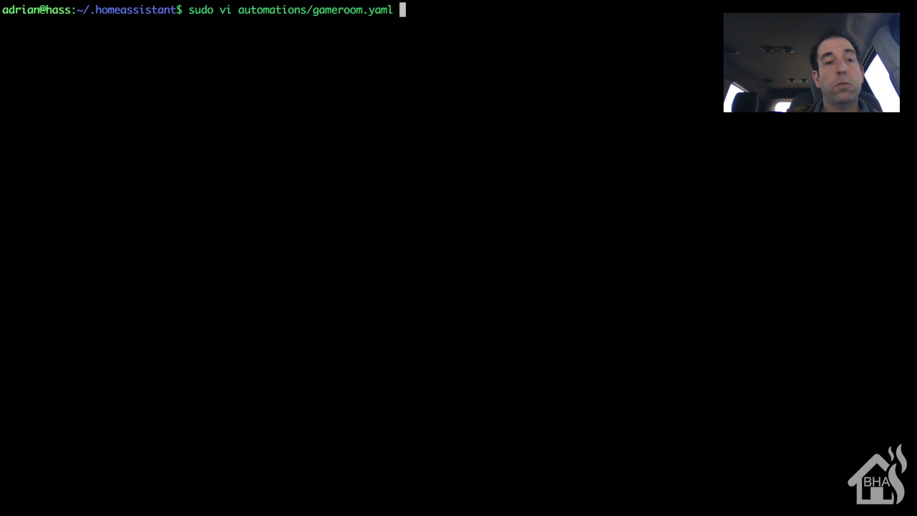
pyautogui.press('Return')
# - Start an automation entry with id: gr_dimmer and alias: Gameroom Light Dimmer, leaving blank space above it
pyautogui.press('i')
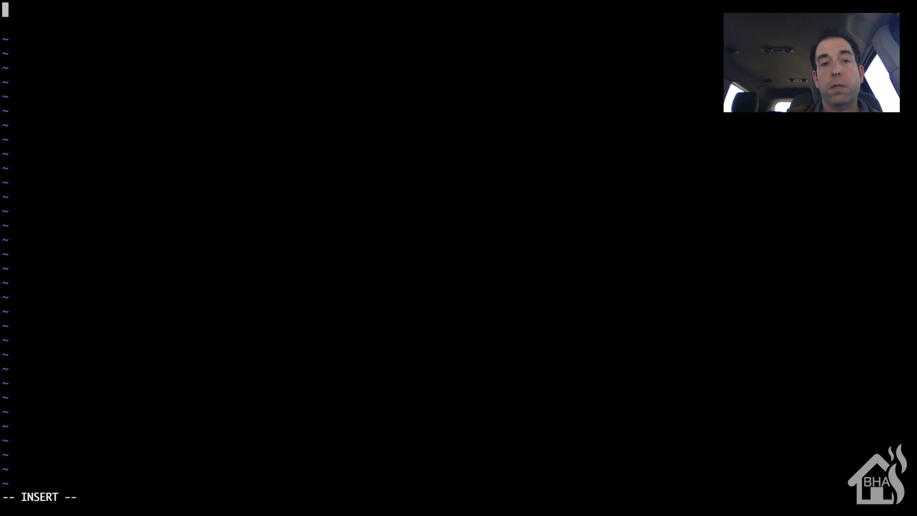
pyautogui.press('Return')
pyautogui.press('Return')
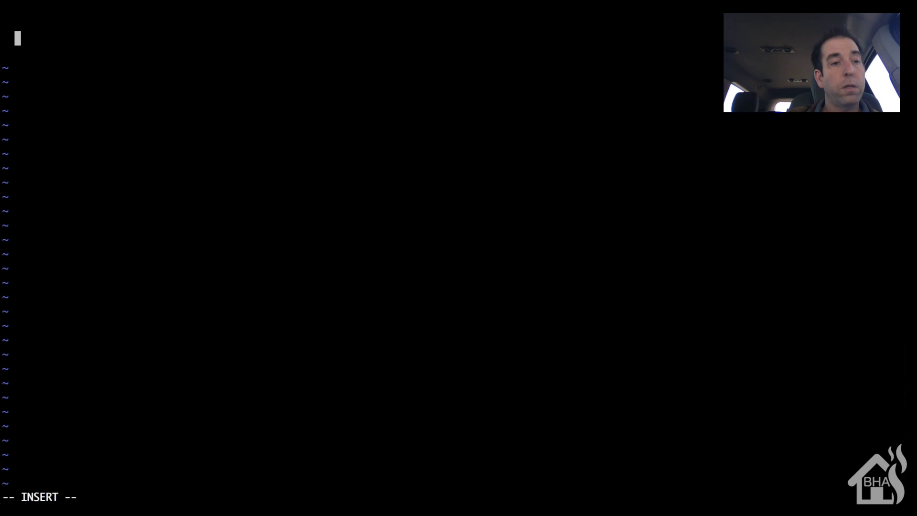
pyautogui.write('- ')
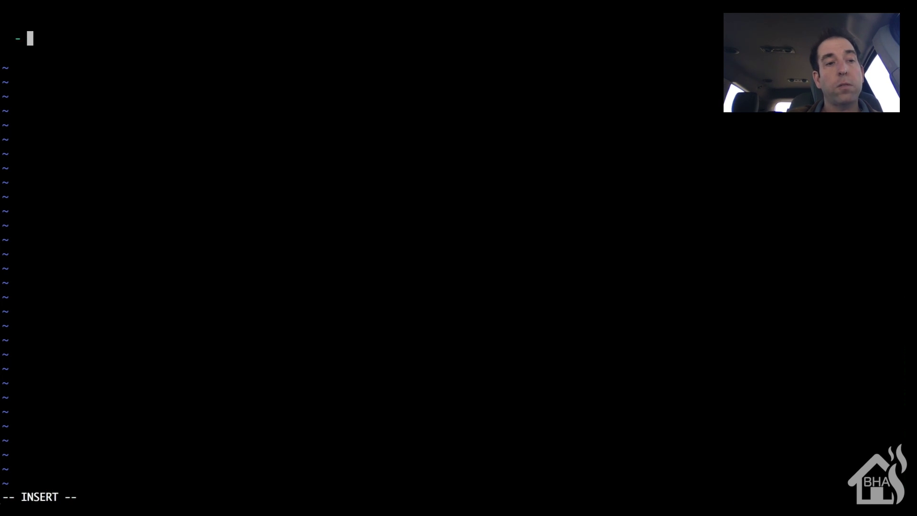
pyautogui.write('id: g')
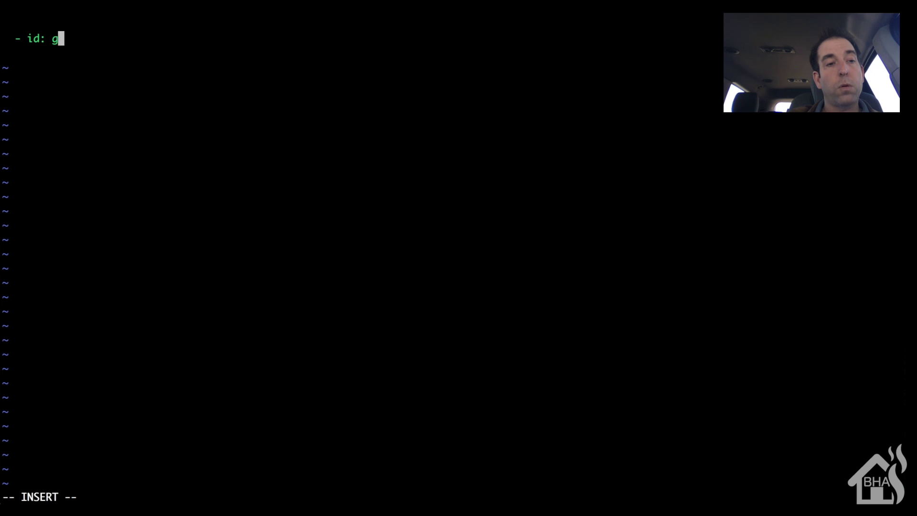
pyautogui.write('r_dimmer')
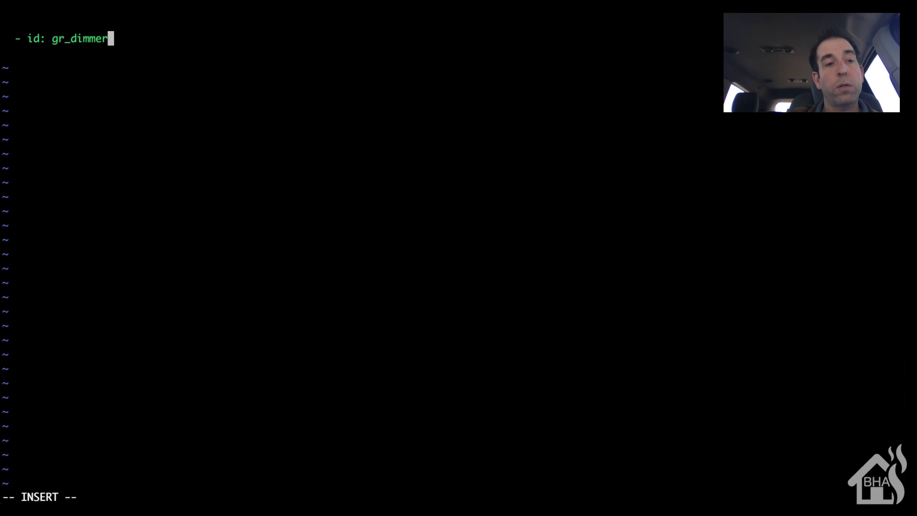
pyautogui.press('Return')
pyautogui.write('alias')
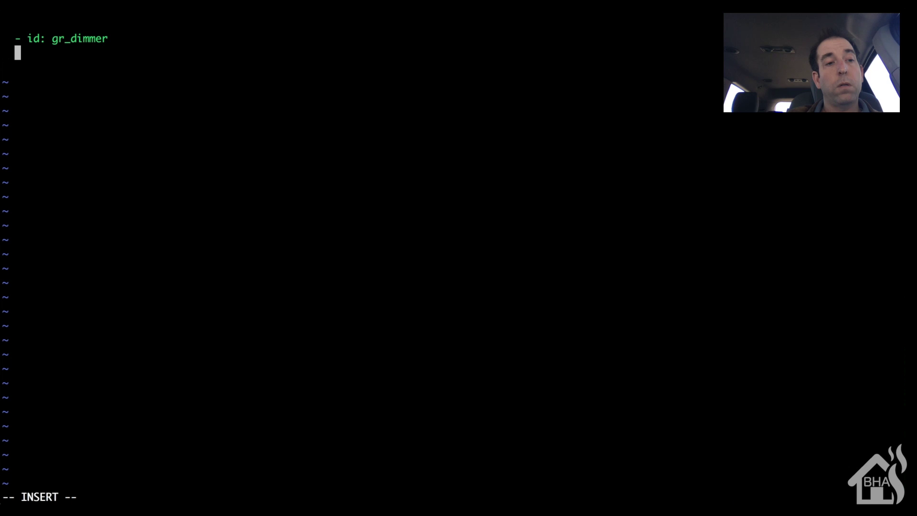
pyautogui.write(': ')
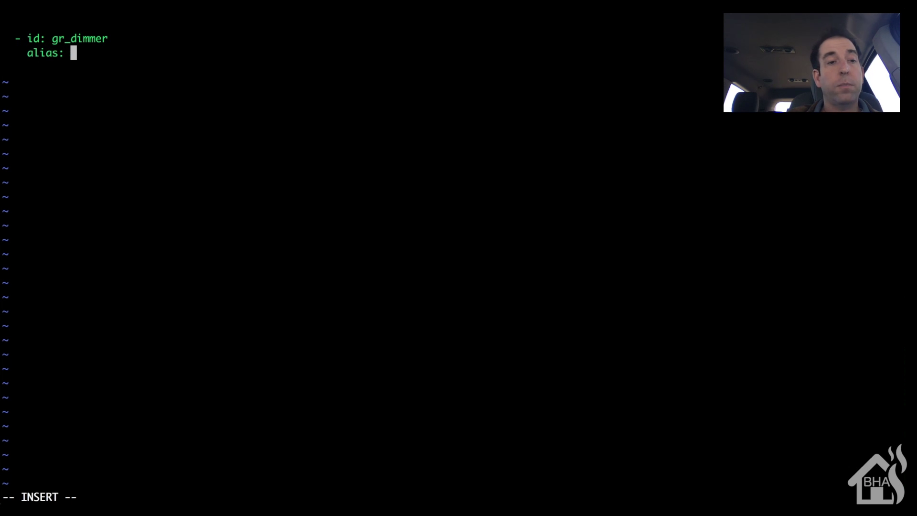
pyautogui.write('Gameroom')
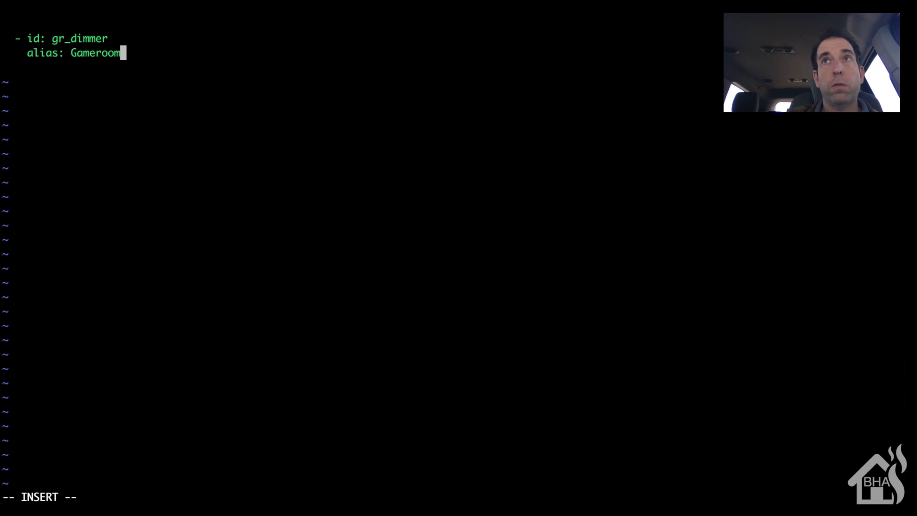
pyautogui.write(' Light Dimmer')
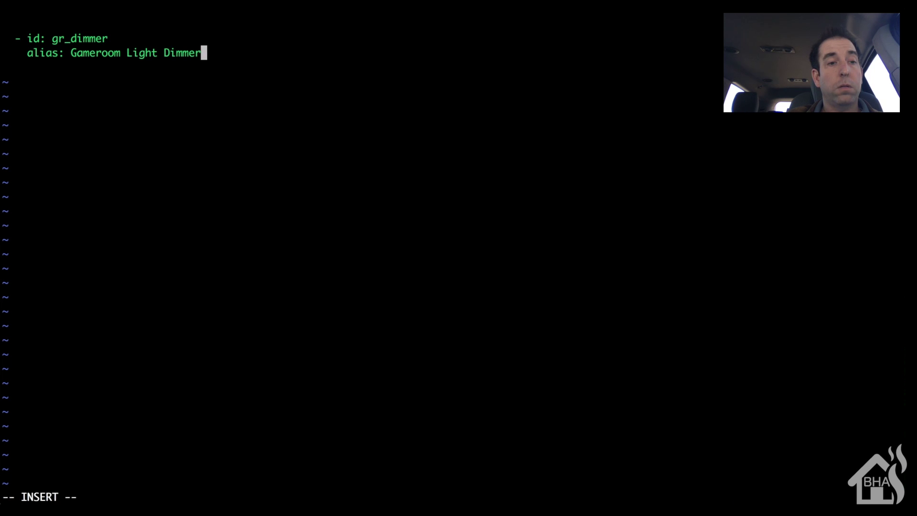
# - Add the line intial_state: 'on' below the automation's alias
pyautogui.press('Return')
pyautogui.write('i')
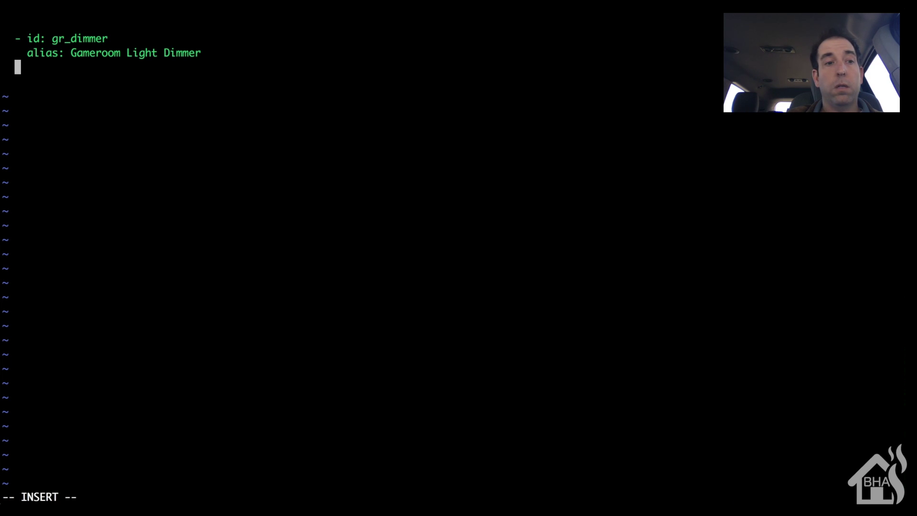
pyautogui.write('ntial')
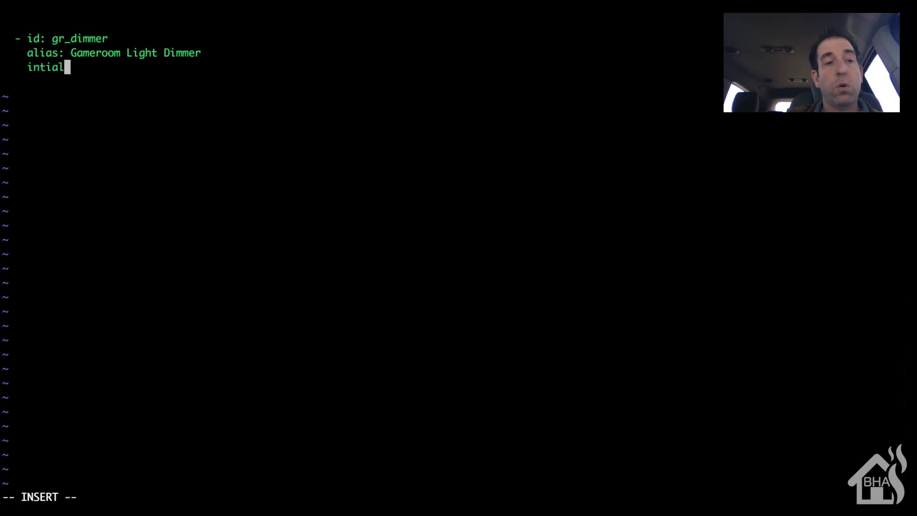
pyautogui.write('_state')
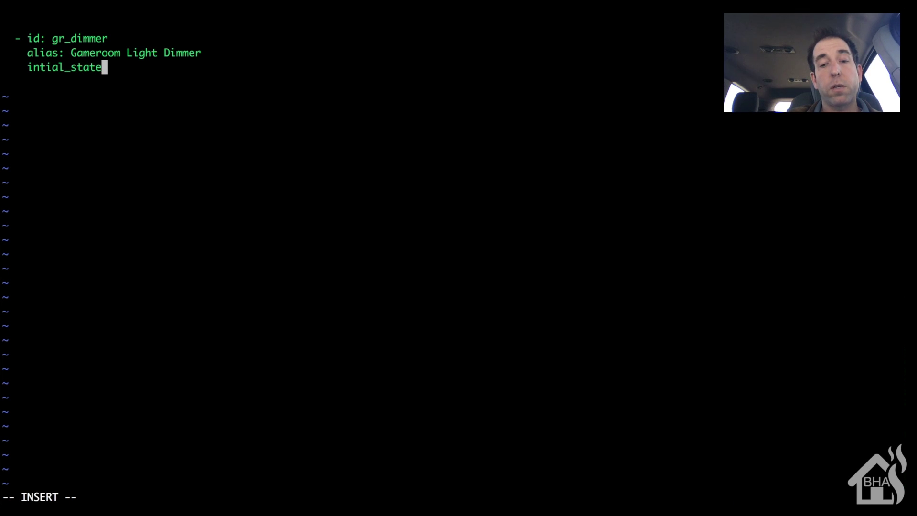
pyautogui.write(": 'on'")
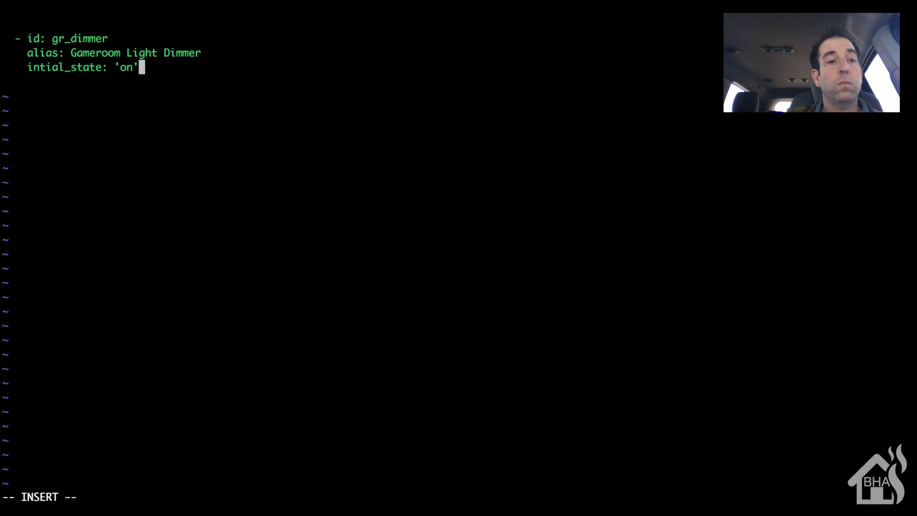
# - Add a trigger: block to the automation with platform: state indented beneath it
pyautogui.press('Return')
pyautogui.write('trigger')
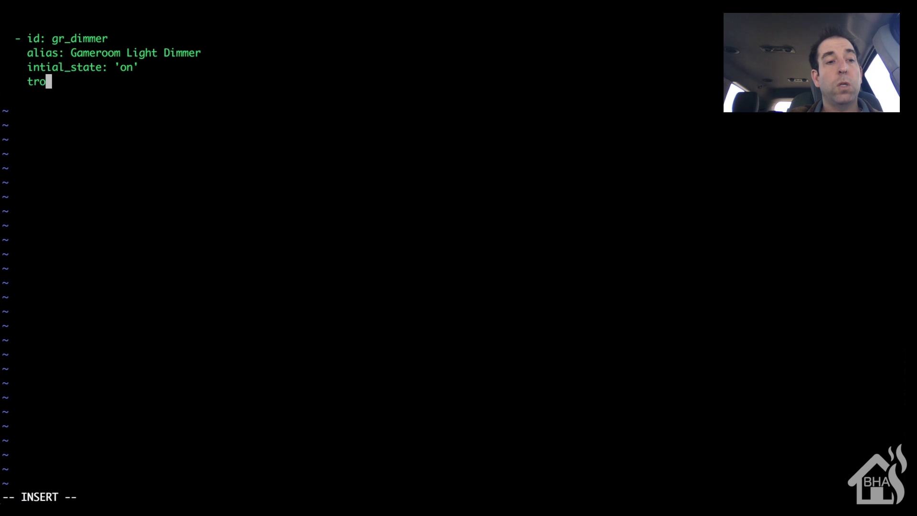
pyautogui.press('BackSpace')
pyautogui.press('BackSpace')
pyautogui.press('BackSpace')
pyautogui.press('BackSpace')
pyautogui.press('BackSpace')
pyautogui.write('igger:')
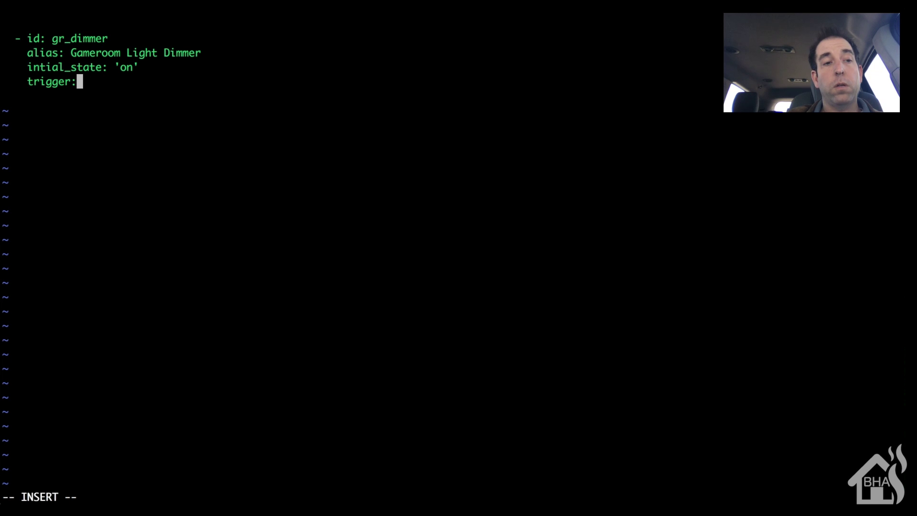
pyautogui.press('Return')
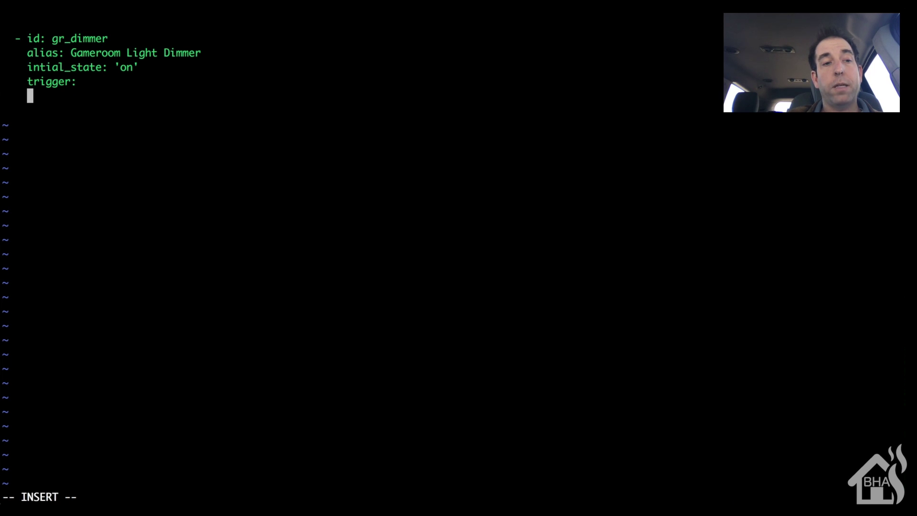
pyautogui.write('platform:')
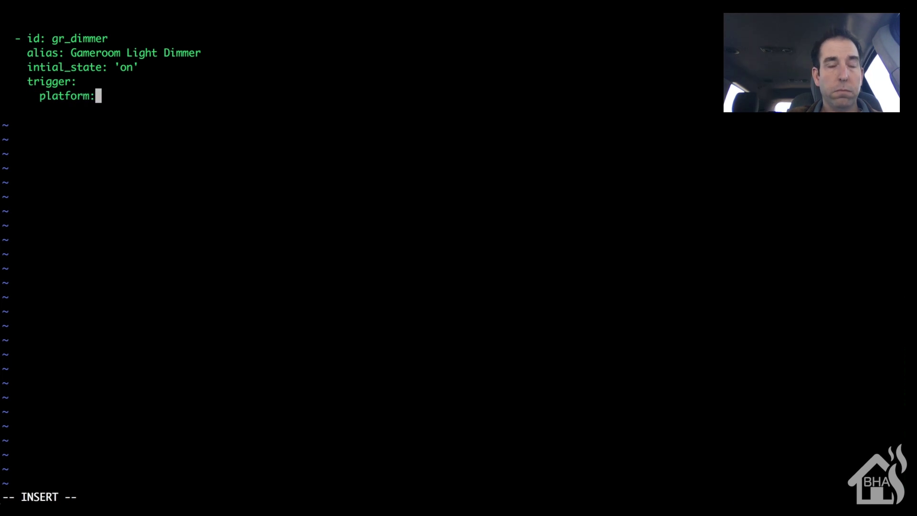
pyautogui.write(' state')
# - Add entity_id: input_number.gr_dimmer to the trigger, aligned under the platform line
pyautogui.press('Return')
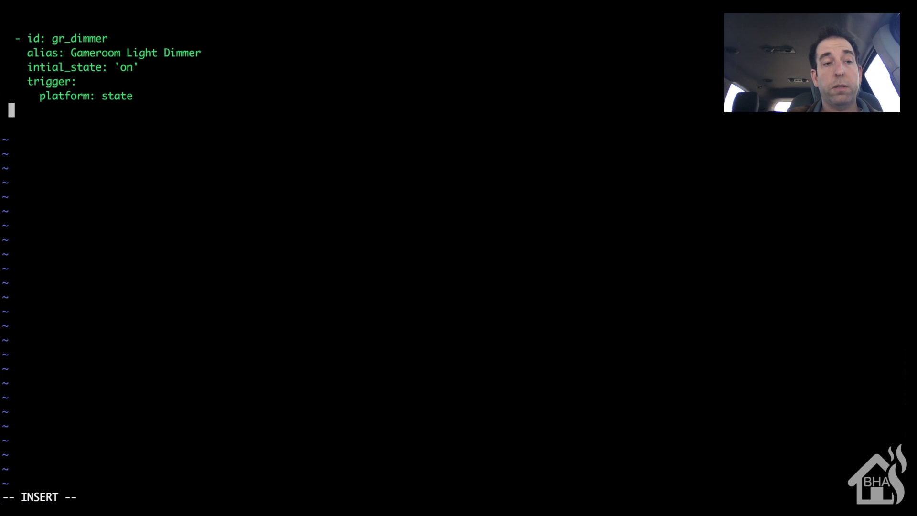
pyautogui.write('enti')
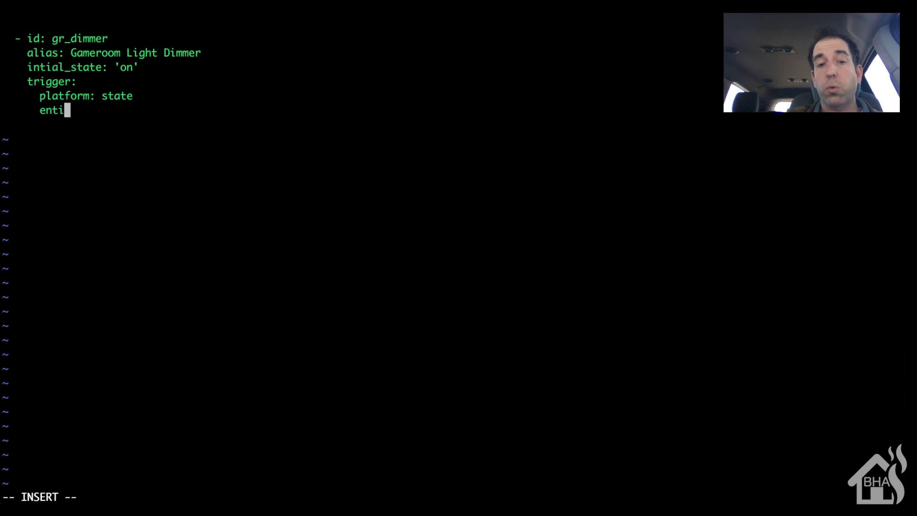
pyautogui.write('ty_id:')
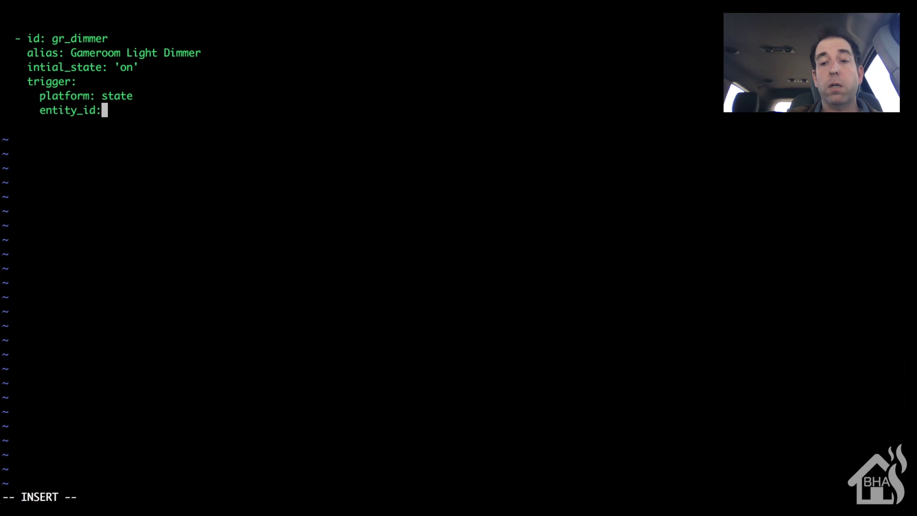
pyautogui.write(' input_n')
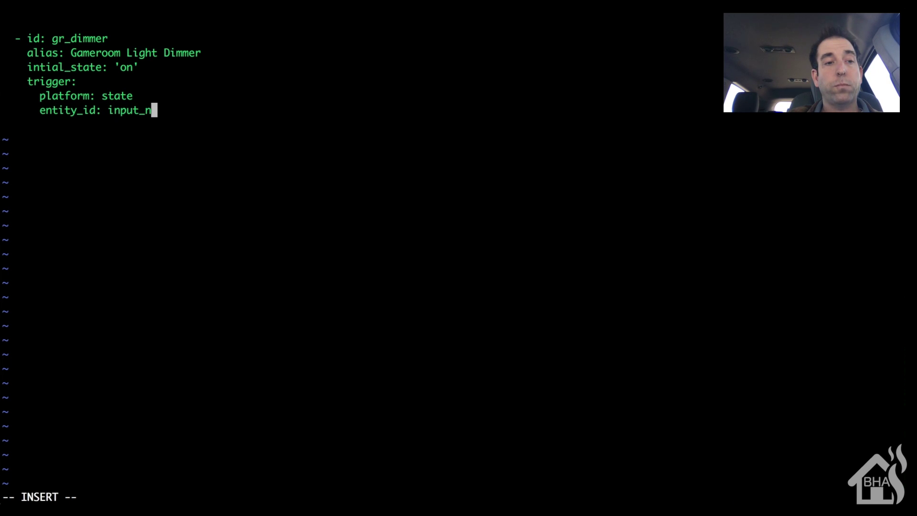
pyautogui.write('umber')
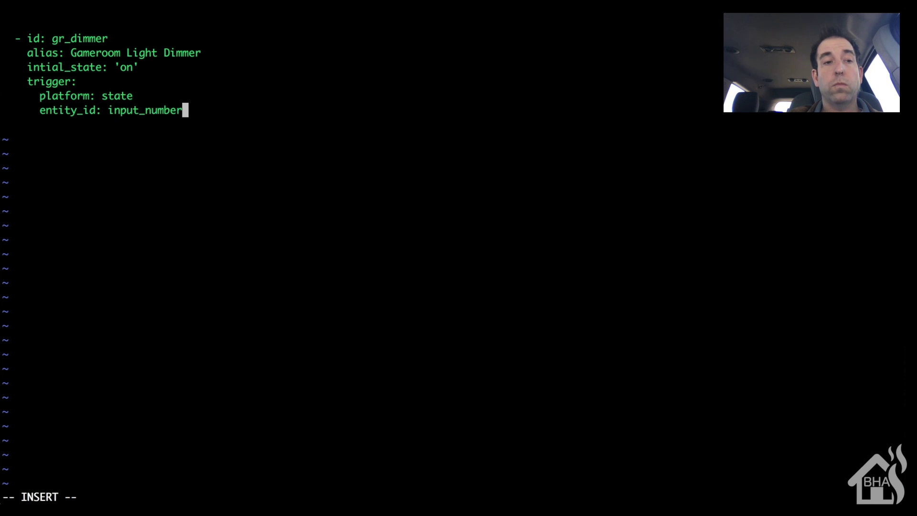
pyautogui.write('.gr_di')
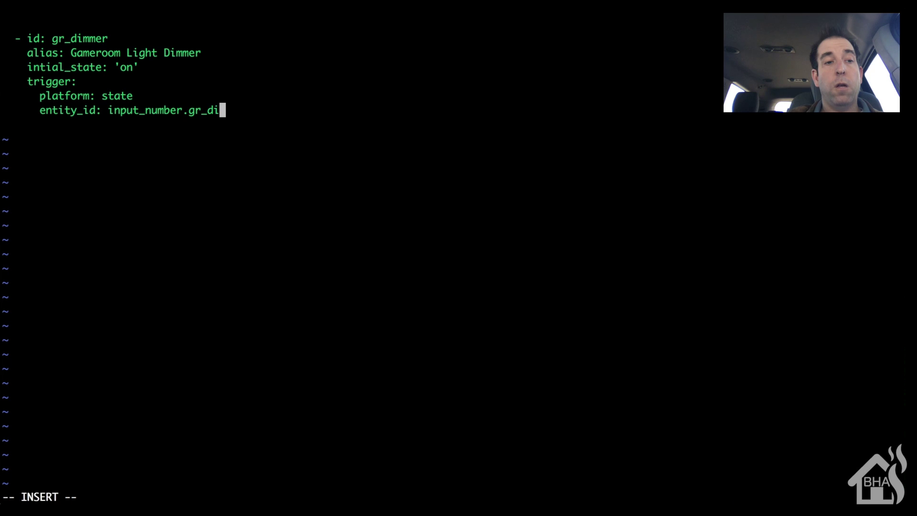
pyautogui.write('mmer')
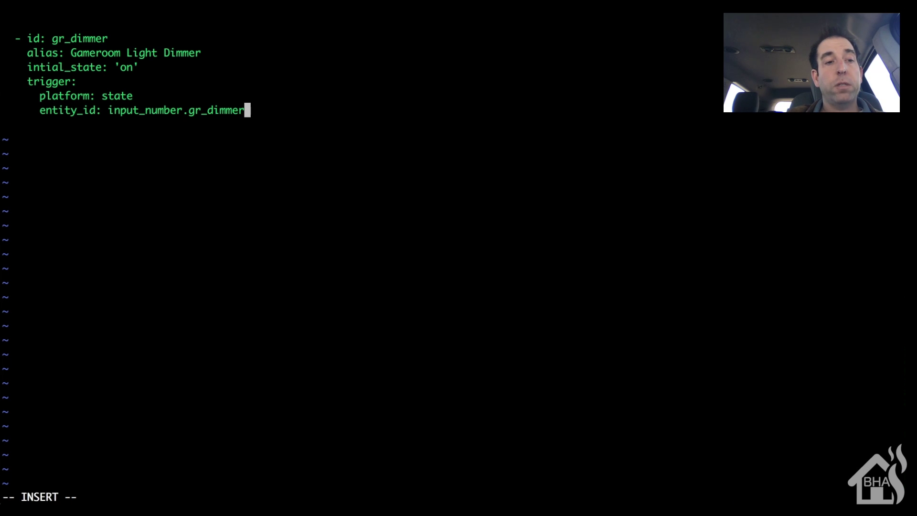
# - Add an action: block at the trigger's level with service: light.turn_on indented beneath it
pyautogui.press('Return')
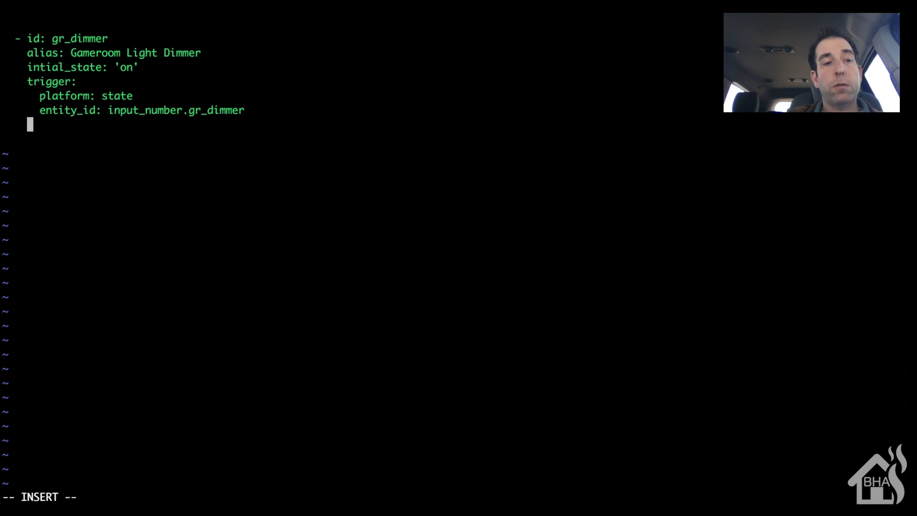
pyautogui.write('at')
pyautogui.write('tion:')
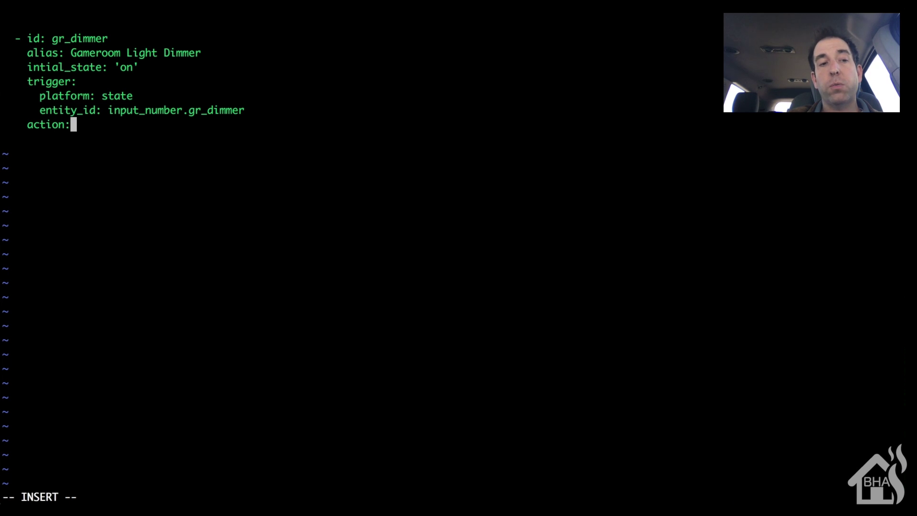
pyautogui.press('Return')
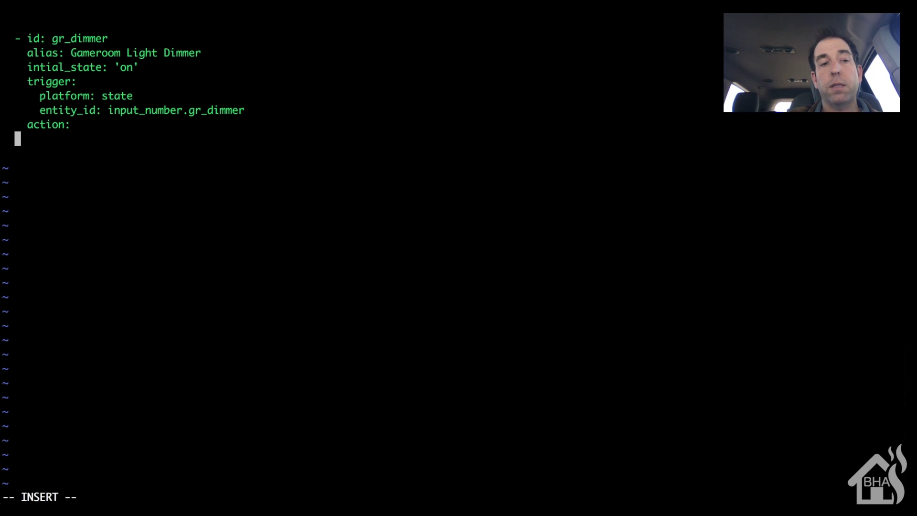
pyautogui.write('servi')
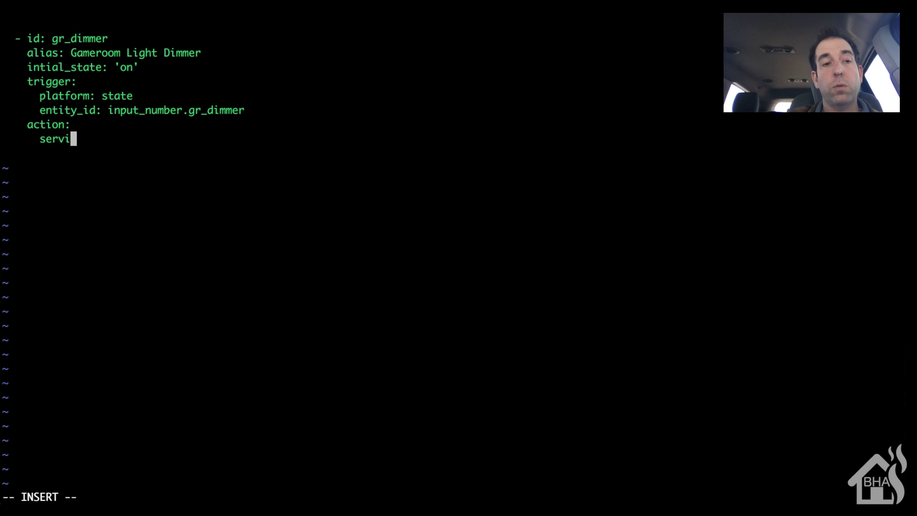
pyautogui.write('ce: ')
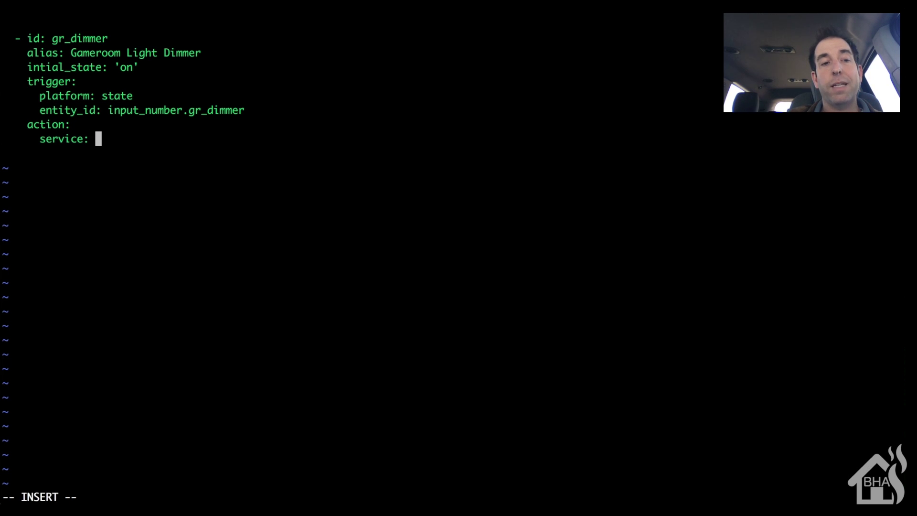
pyautogui.write('light.t')
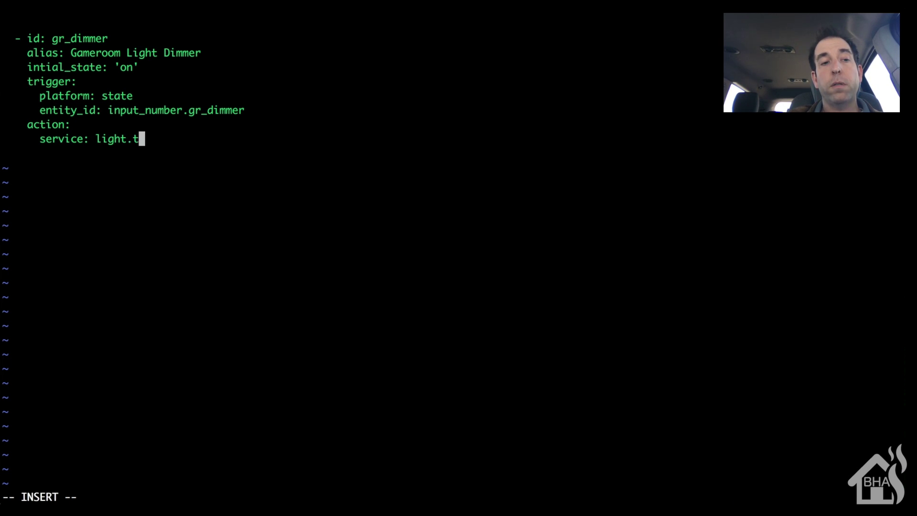
pyautogui.write('urn_on')
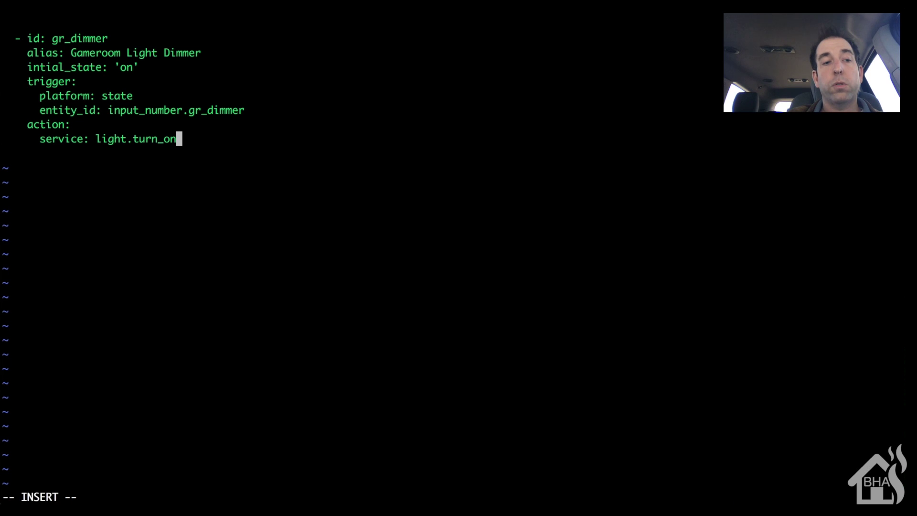
# - Add a data_template: block under the light.turn_on service with entity_id: light.gameroom indented beneath it
pyautogui.press('Return')
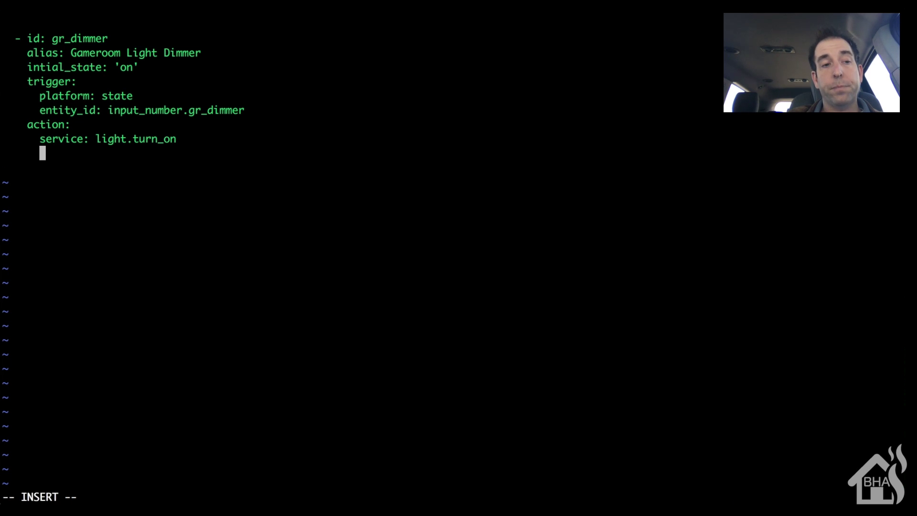
pyautogui.write('data_tem')
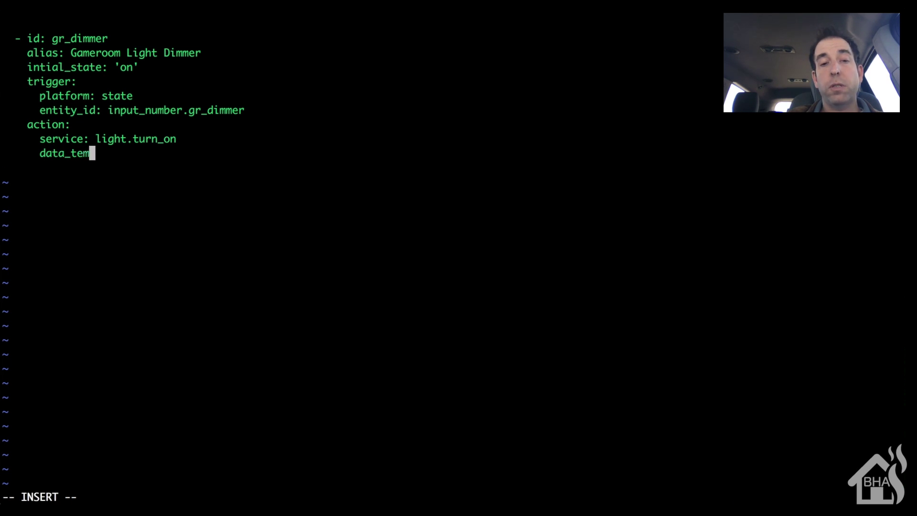
pyautogui.write('plate:')
pyautogui.press('Return')
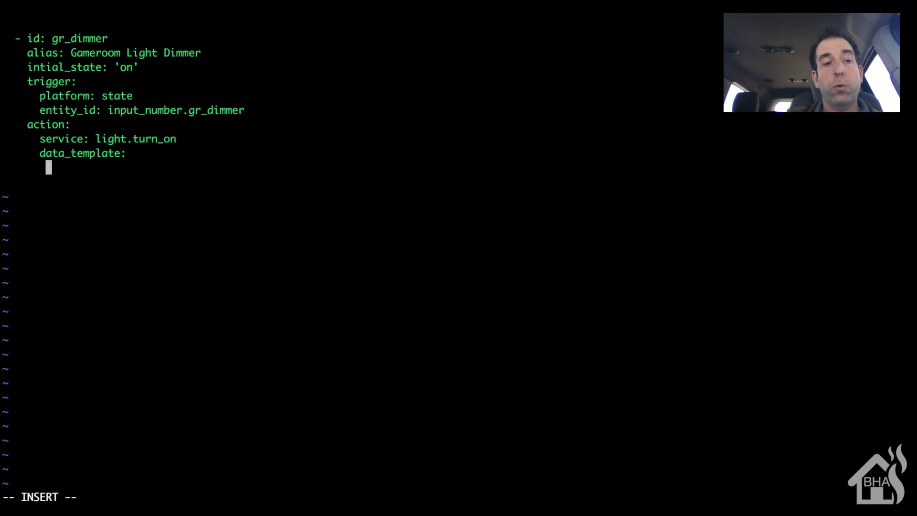
pyautogui.write('entity_i')
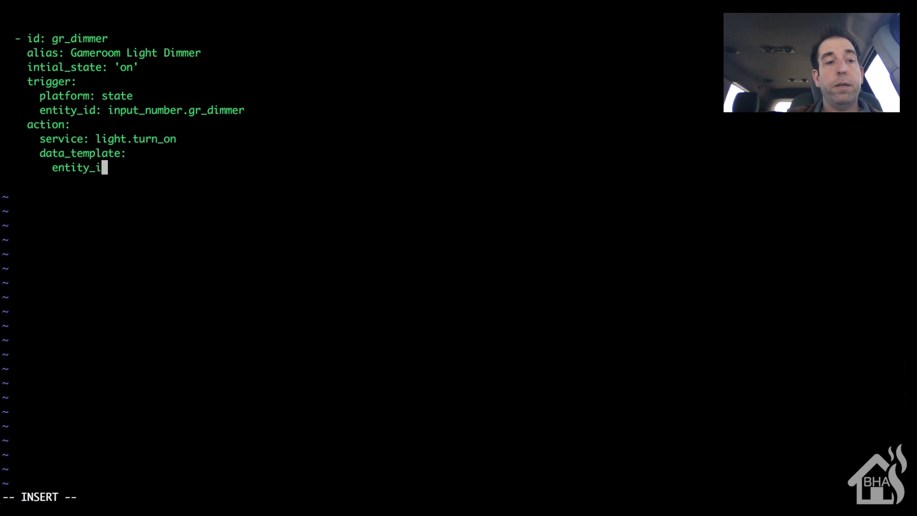
pyautogui.write('d: light.gameroom')
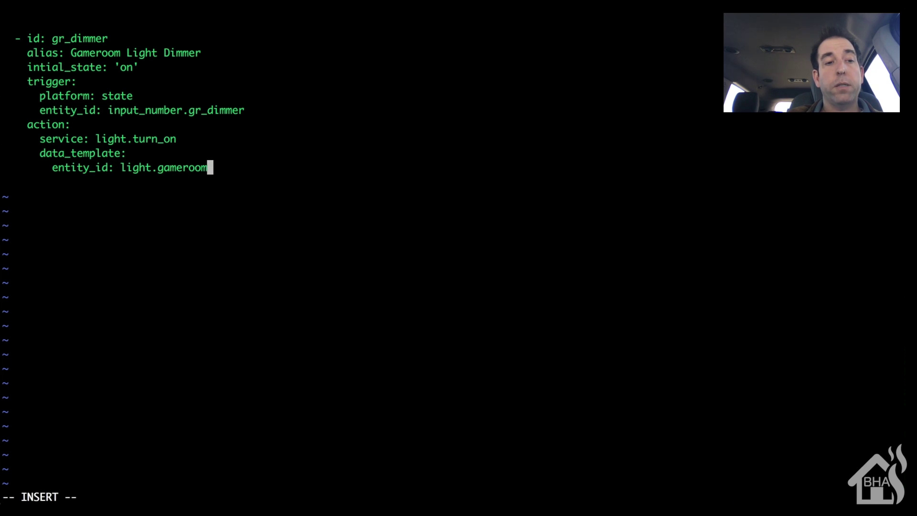
# - Add brightness: '{{states.input_number.gr_dimmer.state | int }}' to the data_template, aligned under its entity_id line
pyautogui.press('Return')
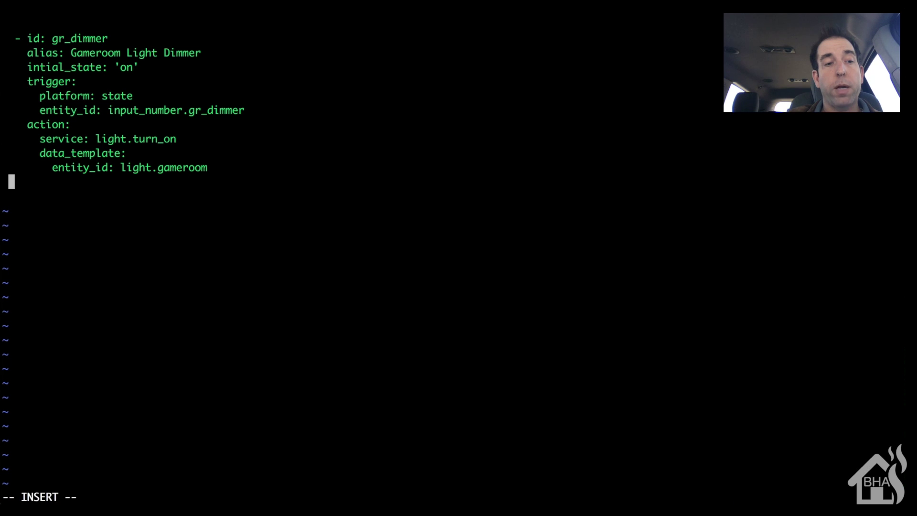
pyautogui.write('brightness')
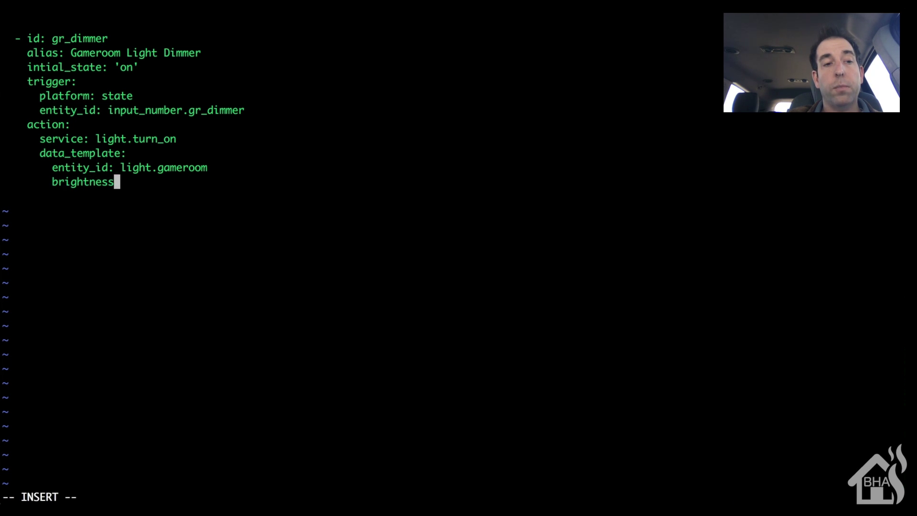
pyautogui.write(': ')
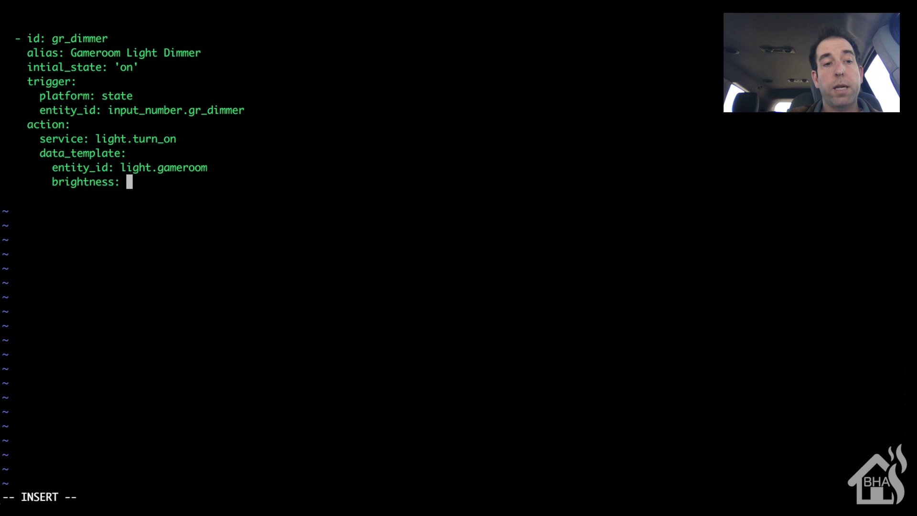
pyautogui.write("'")
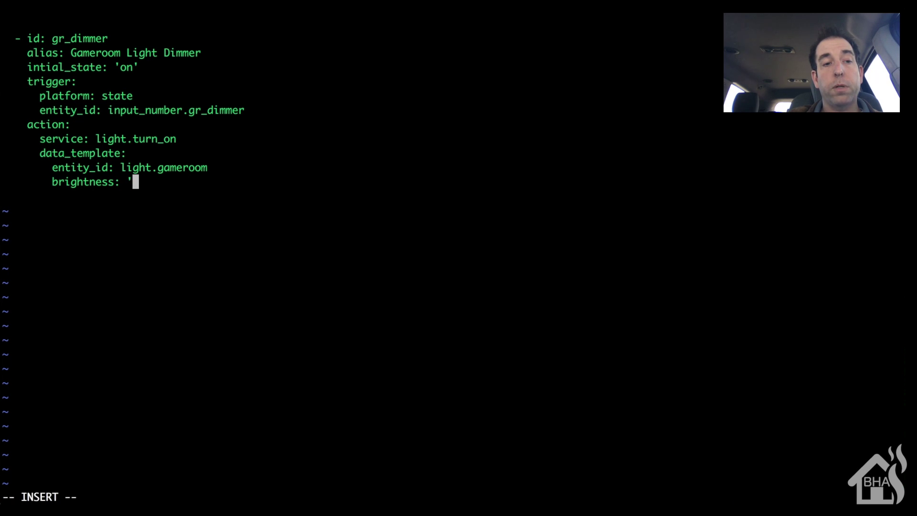
pyautogui.write('{{')
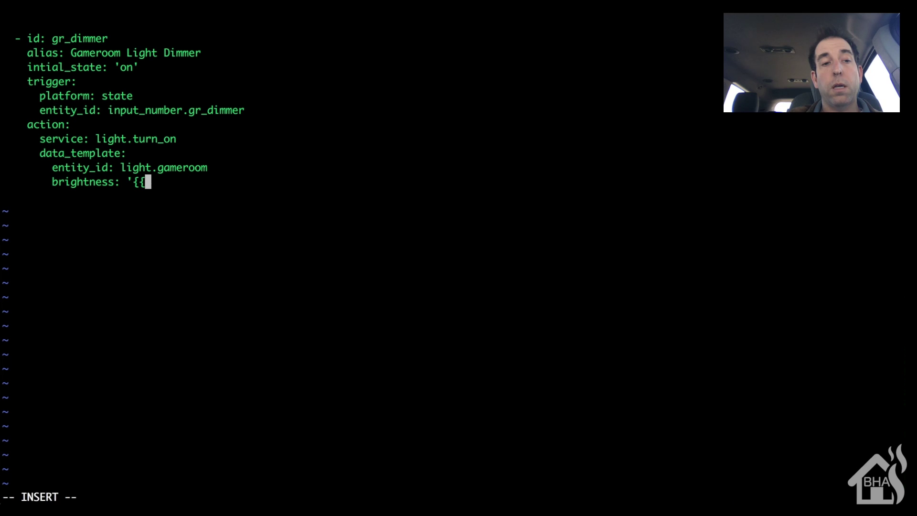
pyautogui.write('states.')
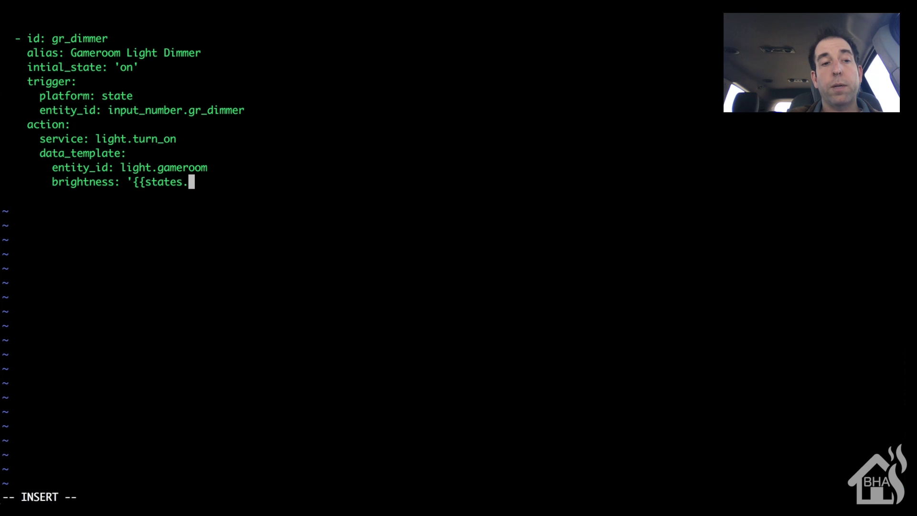
pyautogui.write('input_nu')
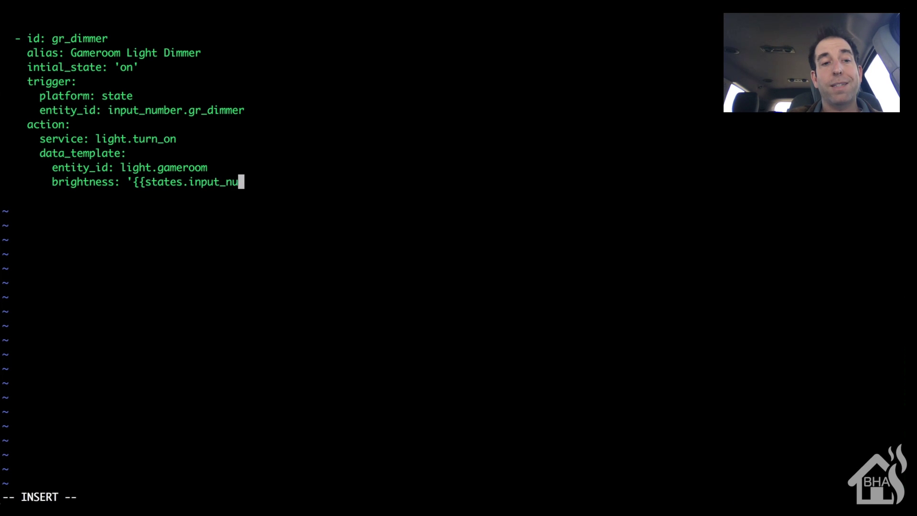
pyautogui.write('mber.gr_dimmer')
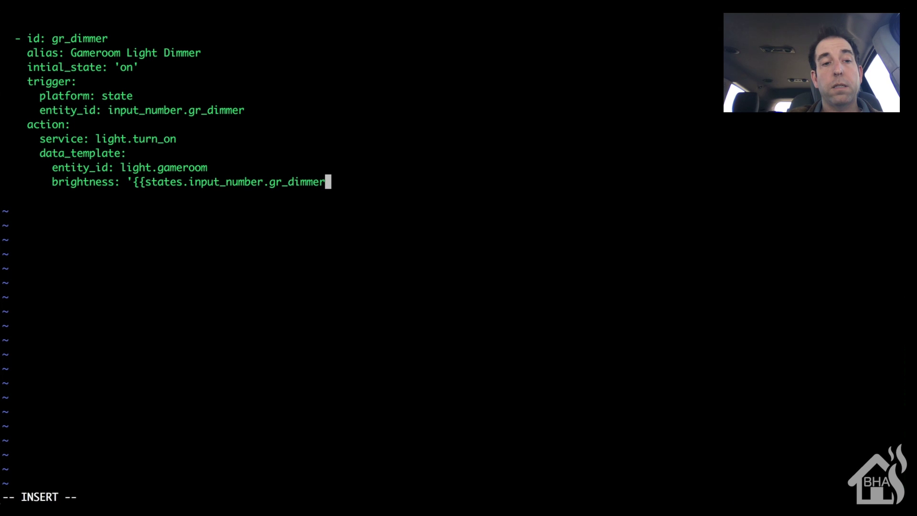
pyautogui.write('.state |')
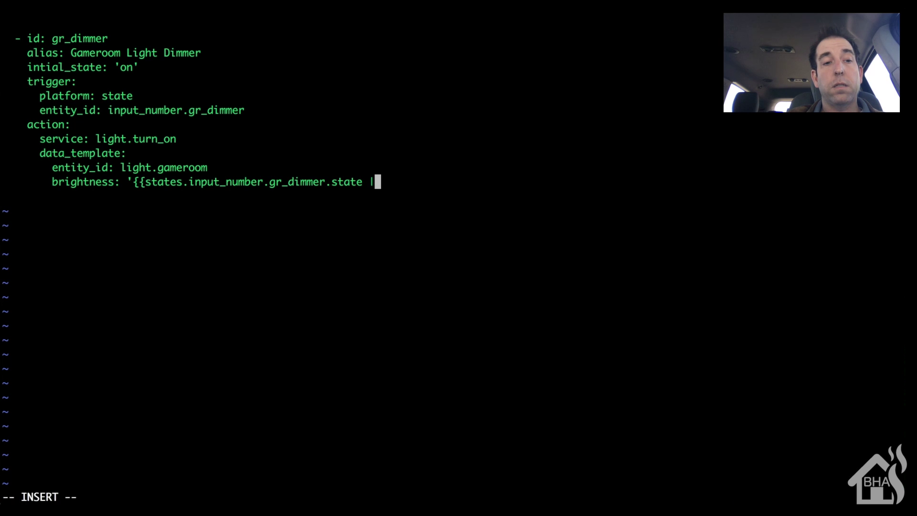
pyautogui.write(' int}}')
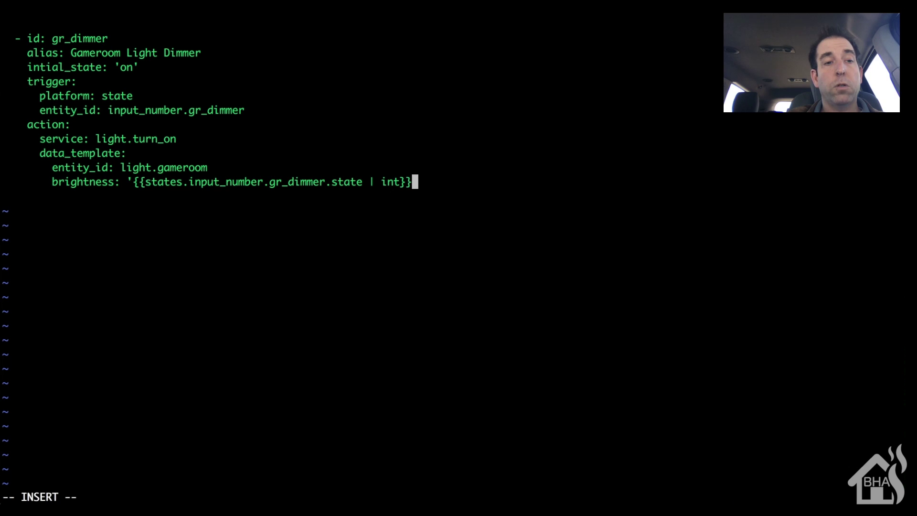
pyautogui.press('BackSpace')
pyautogui.press('BackSpace')
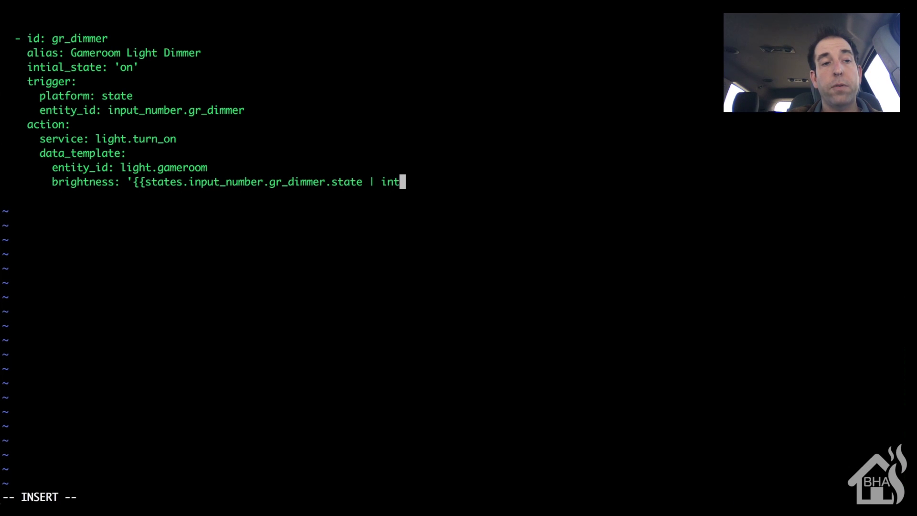
pyautogui.write("'")
pyautogui.press('BackSpace')
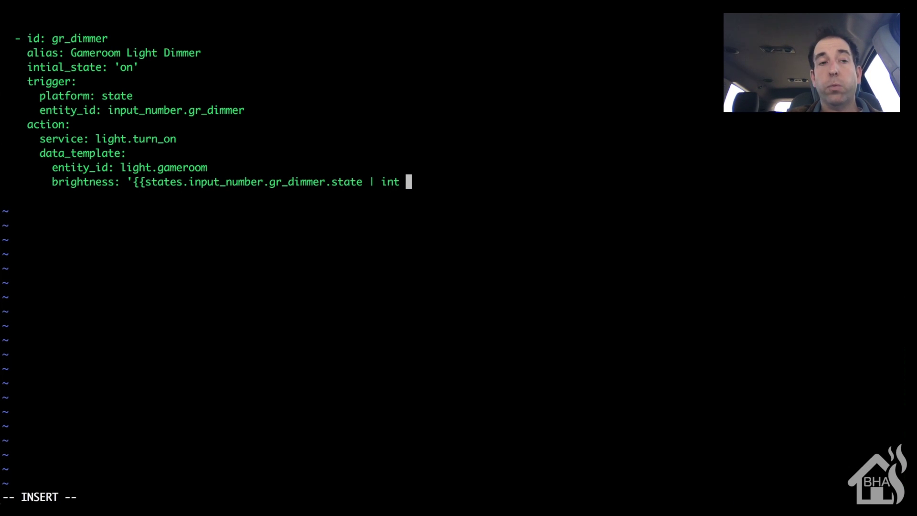
pyautogui.write("}}'")
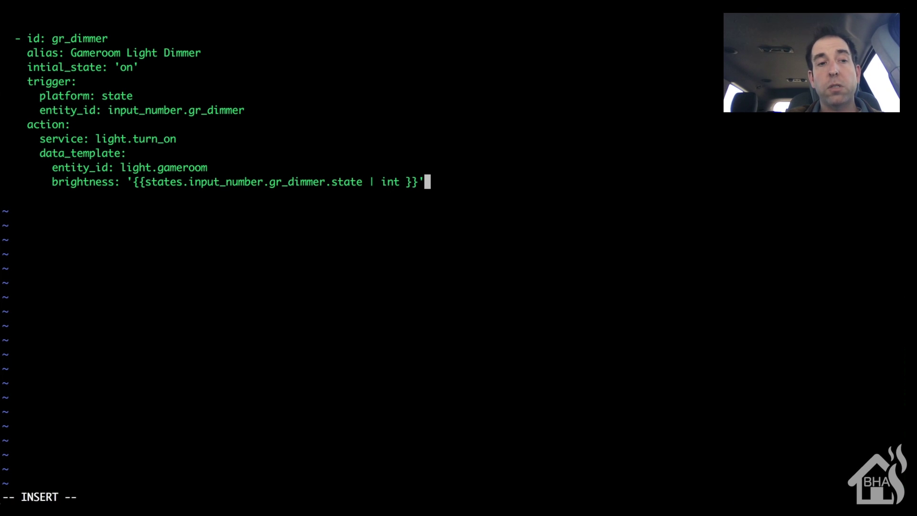
# - Save the gameroom automation file and quit the editor
pyautogui.press('Escape')
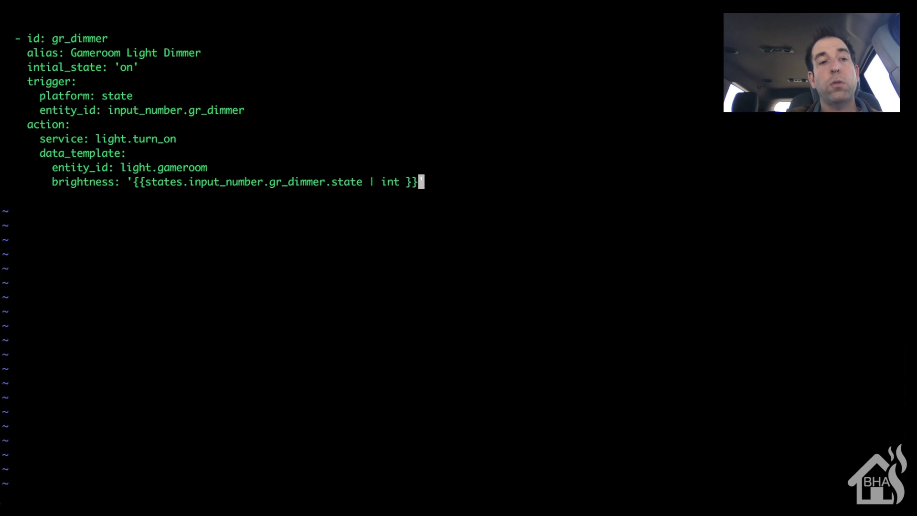
pyautogui.write(':wq!')
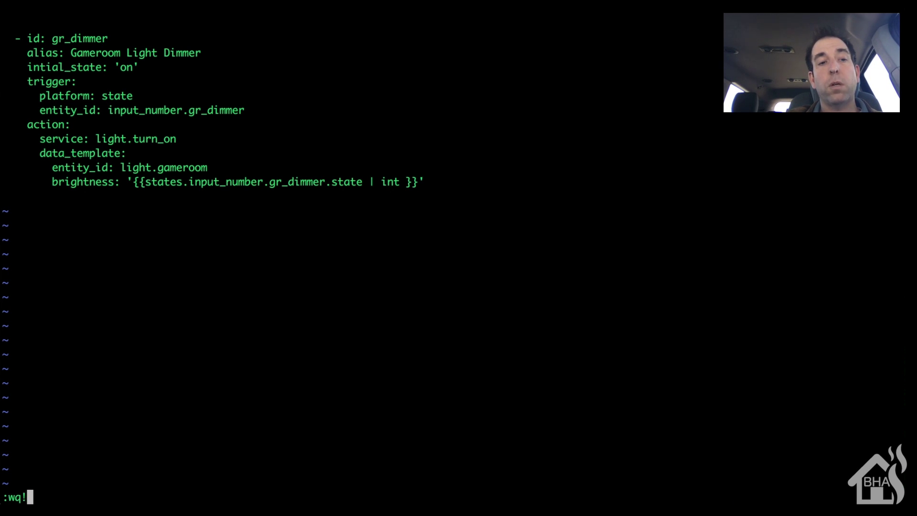
pyautogui.press('Return')
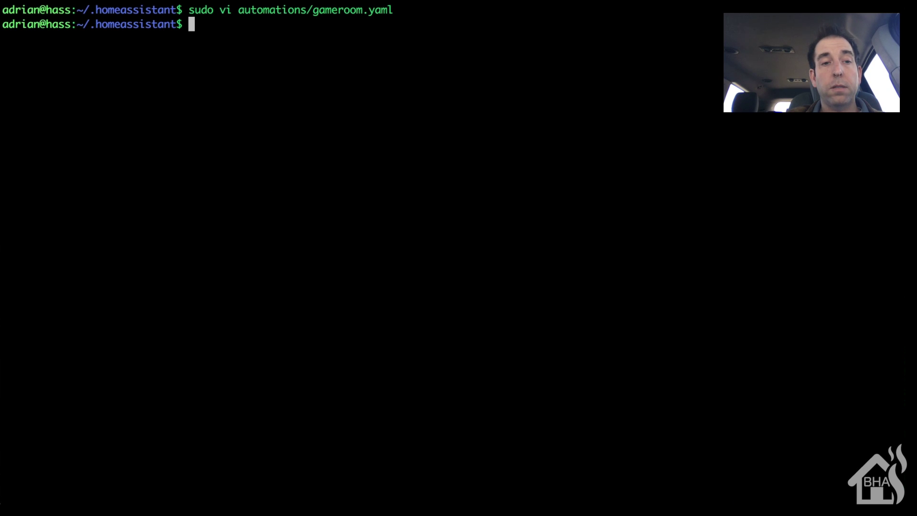
# - Restart the Home Assistant service with sudo systemctl
pyautogui.write('sud')
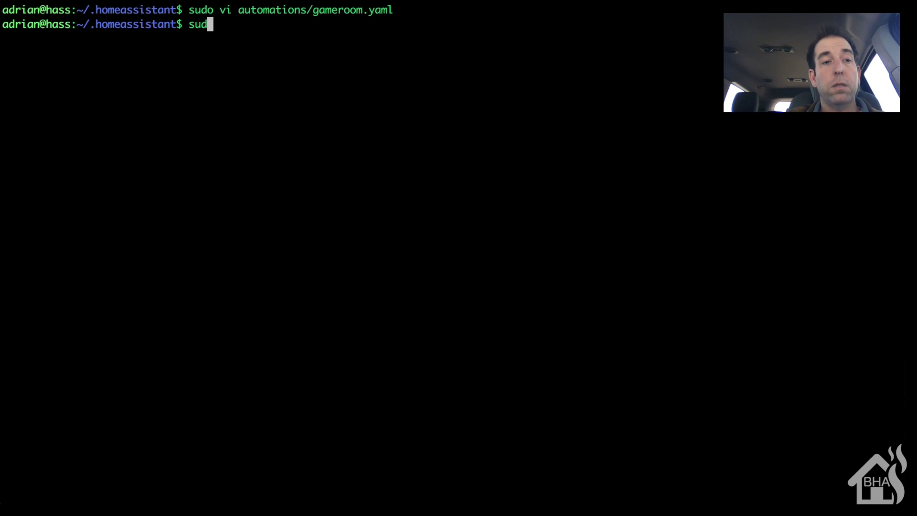
pyautogui.write('o systemct')
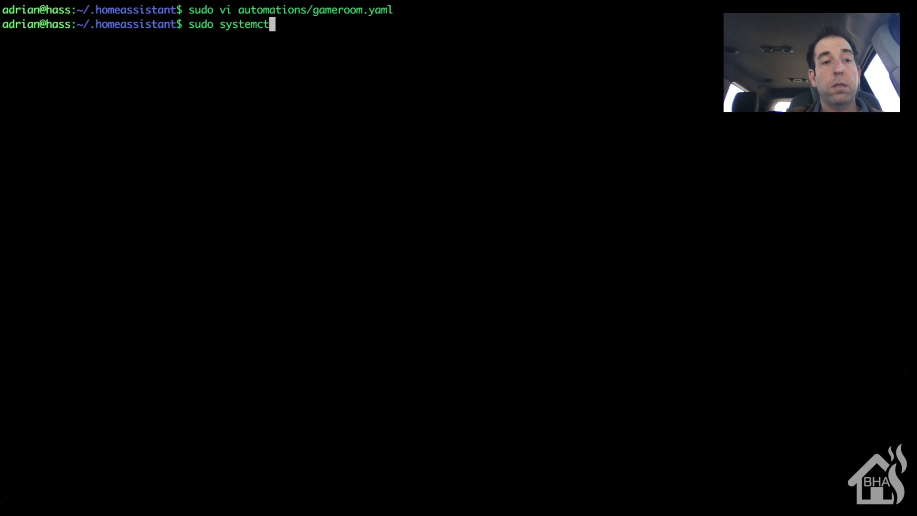
pyautogui.write('l restart home-as')
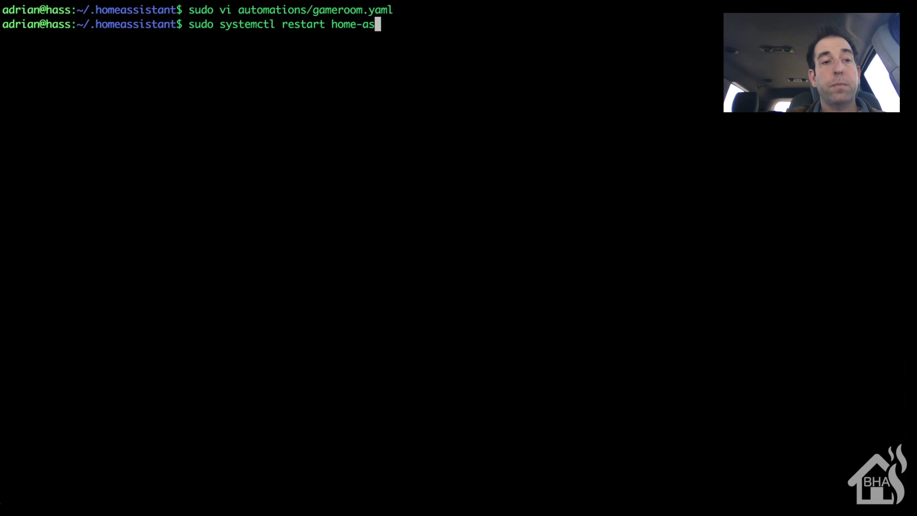
pyautogui.press('Tab')
pyautogui.press('Return')
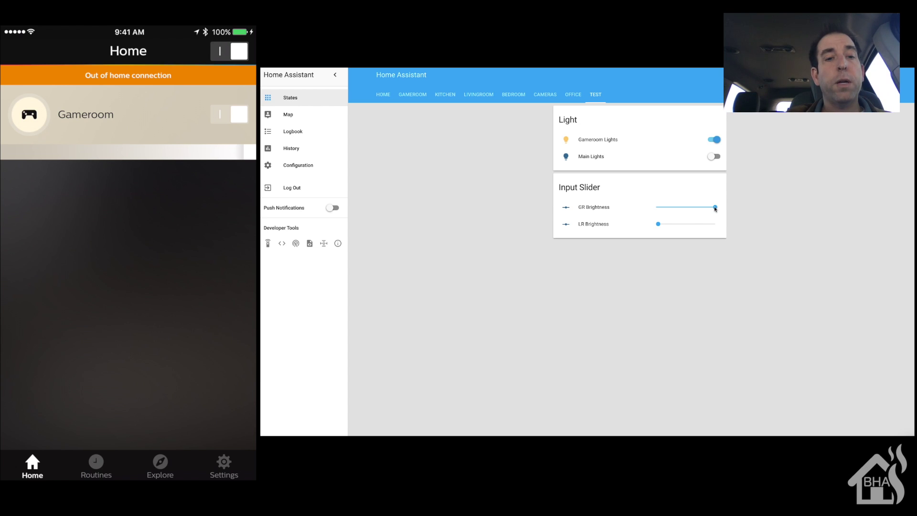
# - In the Home Assistant web interface, test GR Brightness by setting it to about half, about one fifth and about four fifths
pyautogui.moveTo(715, 209); pyautogui.dragTo(686, 207)
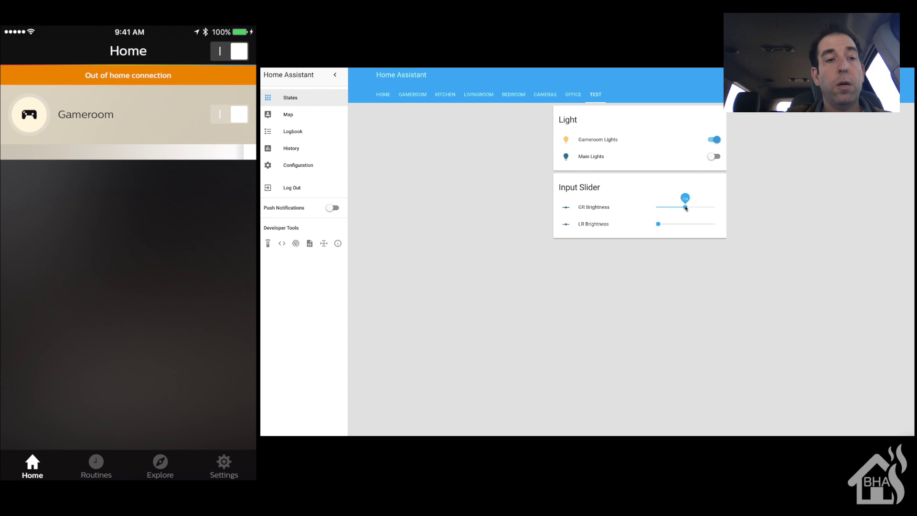
pyautogui.moveTo(686, 208); pyautogui.dragTo(686, 208)
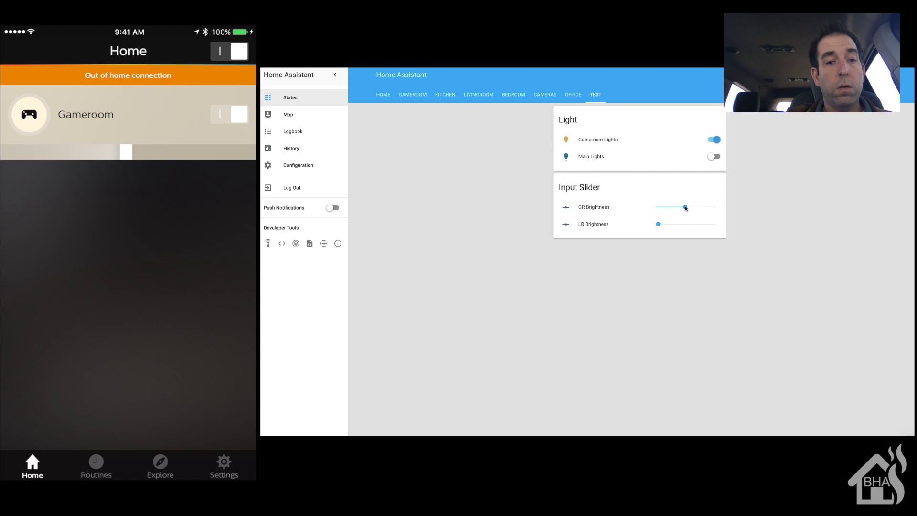
pyautogui.moveTo(686, 208); pyautogui.dragTo(668, 213)
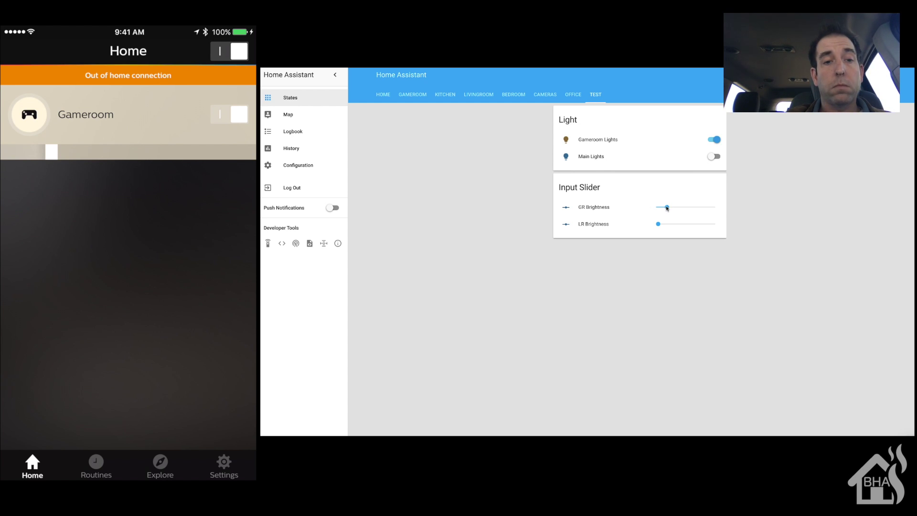
pyautogui.moveTo(667, 208); pyautogui.dragTo(702, 208)
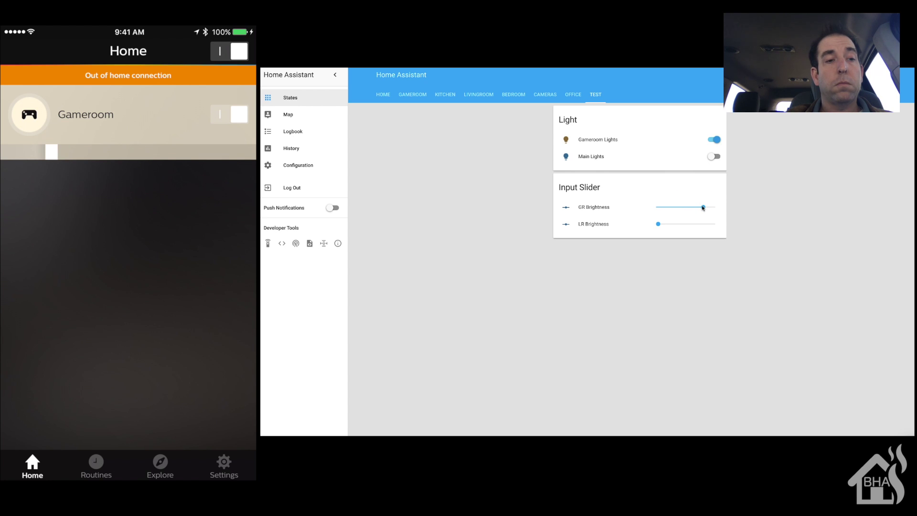